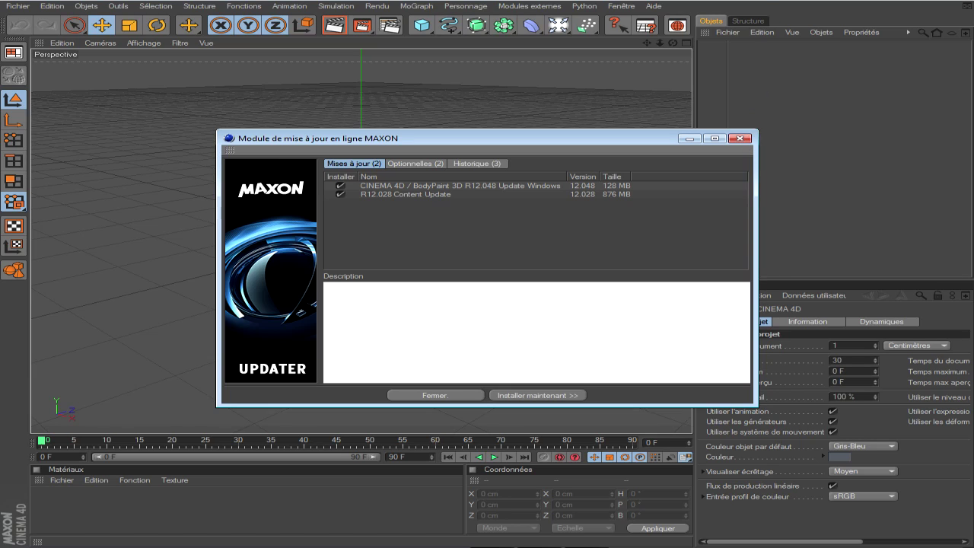
Close the MAXON online updater without installing anything, and try zooming, panning and orbiting the empty perspective view.
click(743, 138)
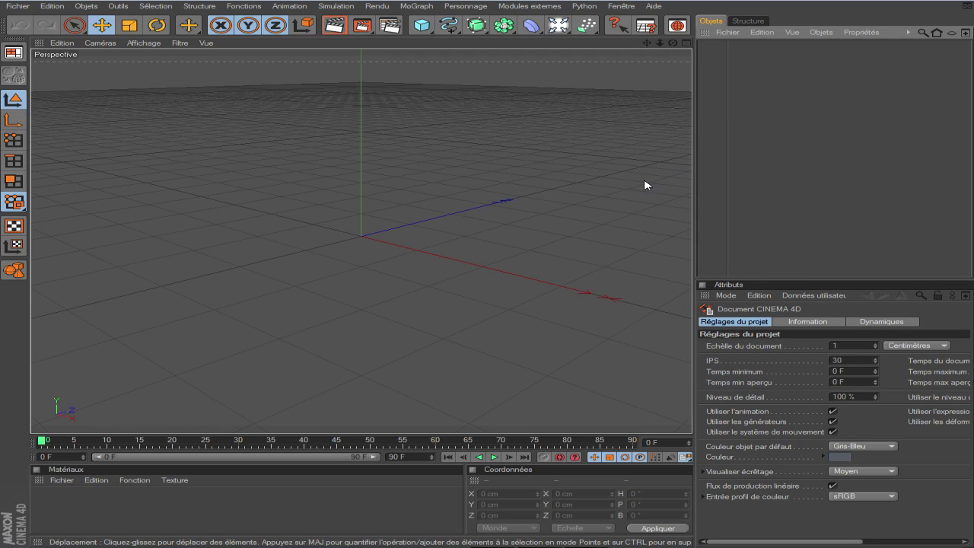
scroll(587, 160, down, 2)
scroll(358, 249, down, 4)
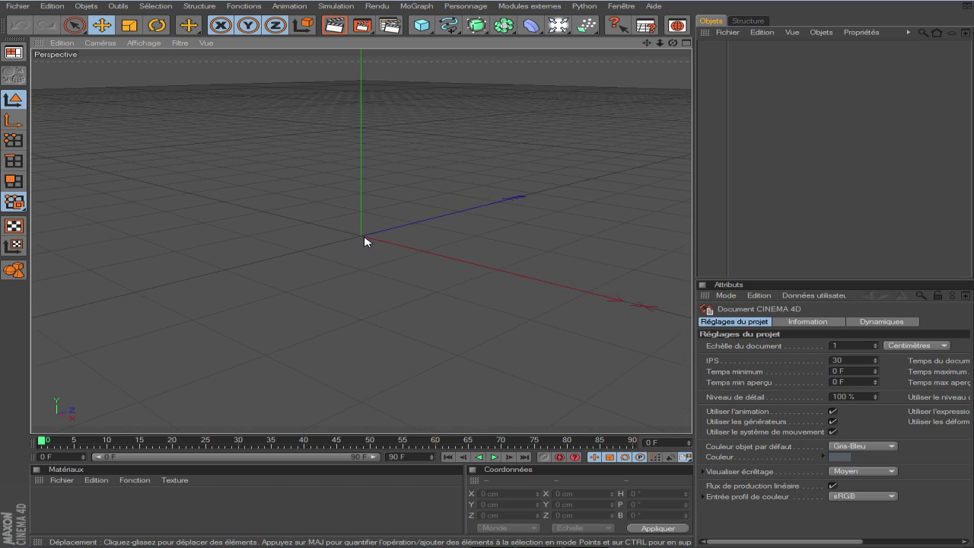
scroll(361, 241, up, 6)
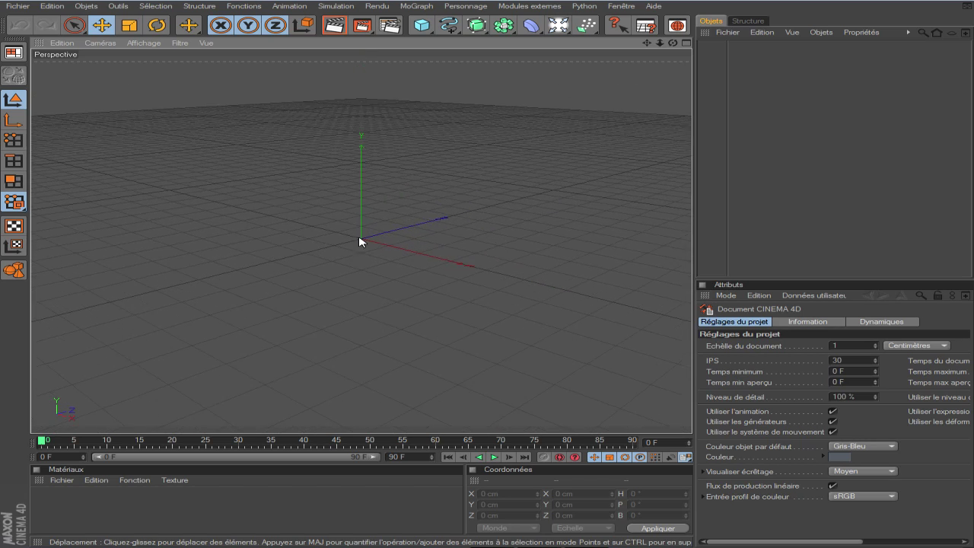
drag(646, 43, 598, 102)
scroll(373, 263, down, 2)
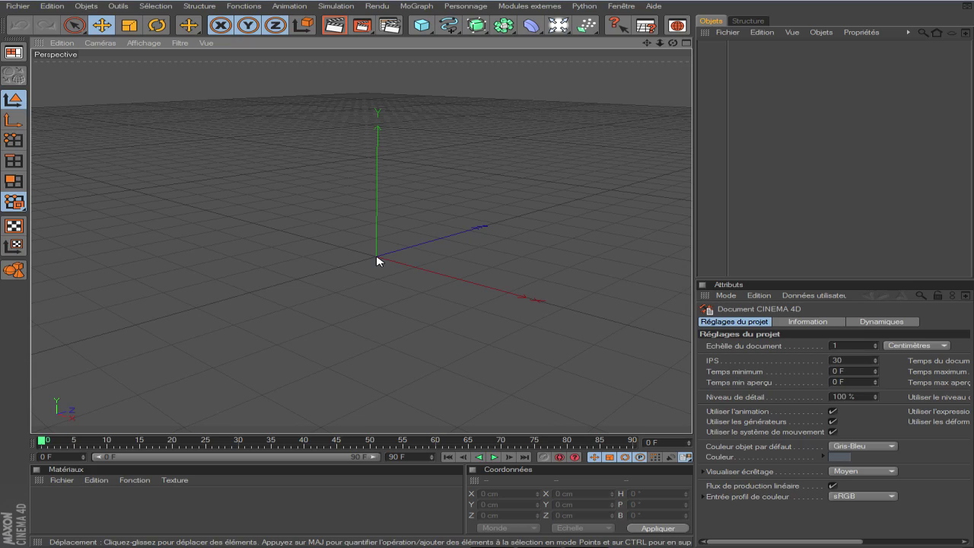
right_click(377, 260)
key(Escape)
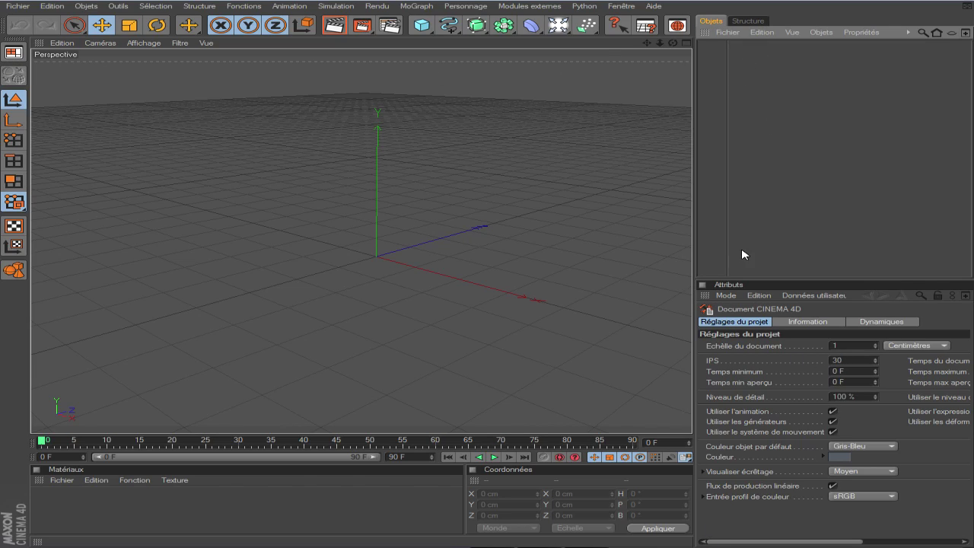
mouse_move(672, 44)
mouse_down()
mouse_move(672, 110)
mouse_move(672, 72)
mouse_move(564, 75)
mouse_move(546, 98)
mouse_move(570, 85)
mouse_move(560, 68)
mouse_move(674, 44)
mouse_up()
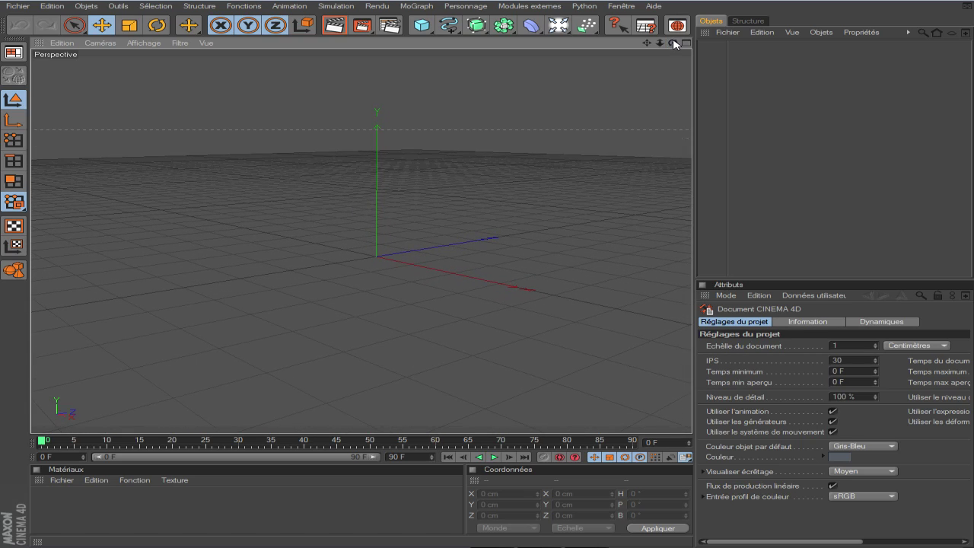
Activate the brush selection tool (Pinceau de sélection) and add a cylinder primitive (Cylindre) to the scene.
click(74, 25)
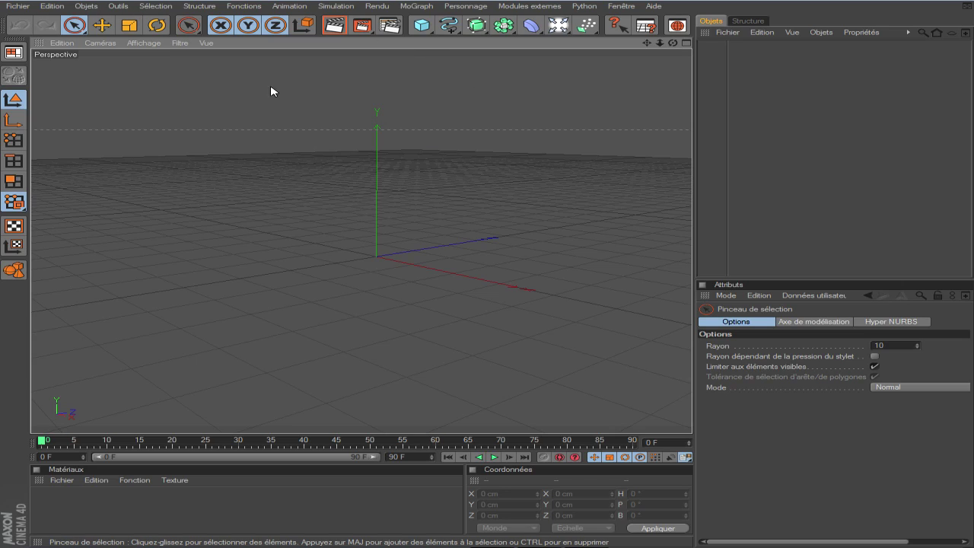
scroll(376, 262, up, 1)
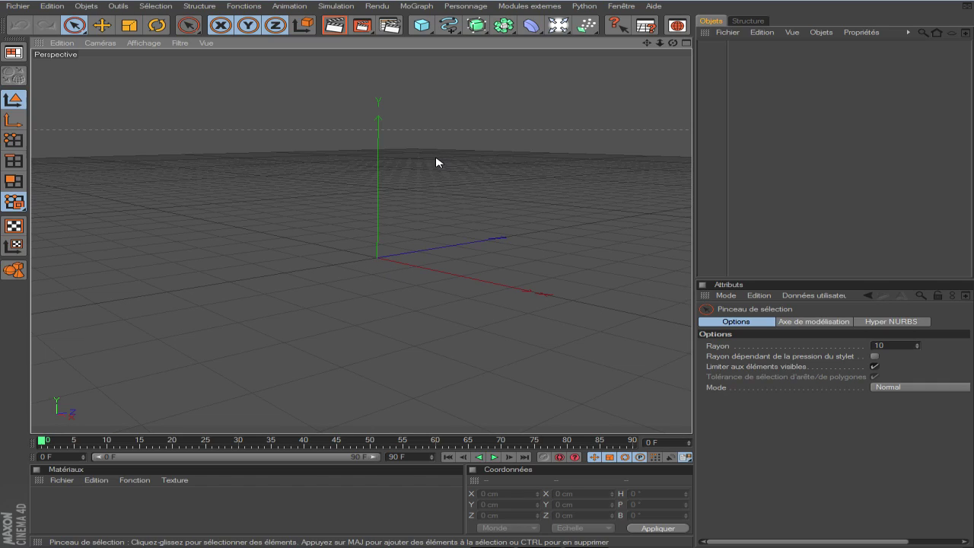
click(418, 26)
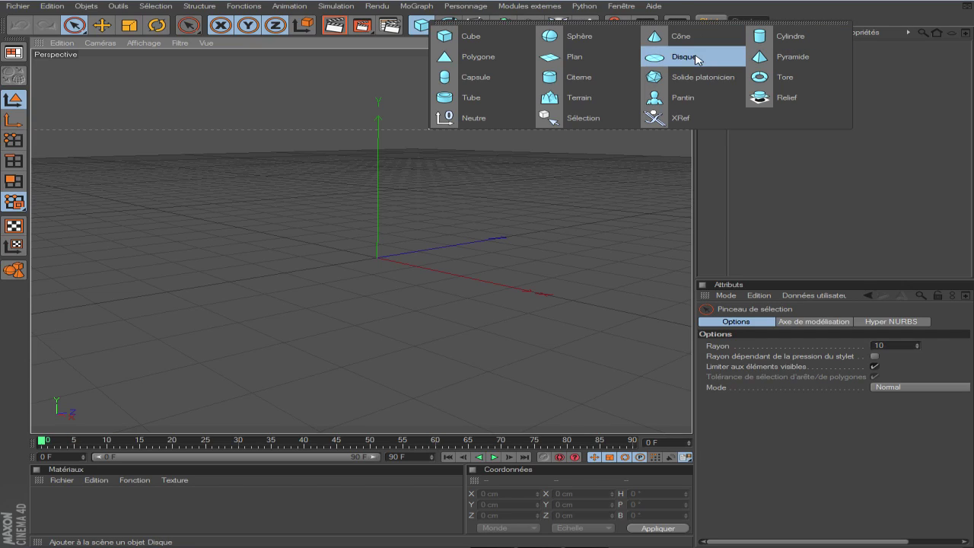
click(774, 38)
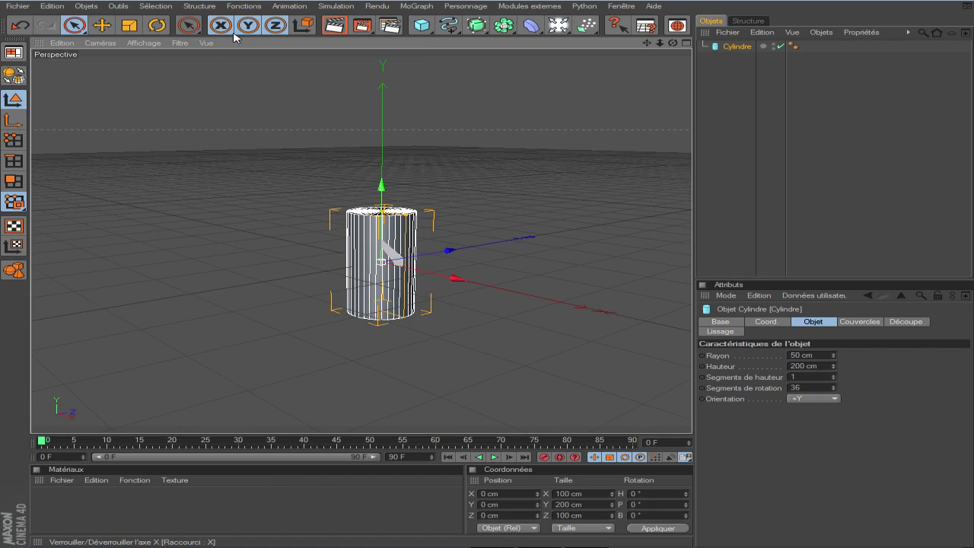
click(423, 32)
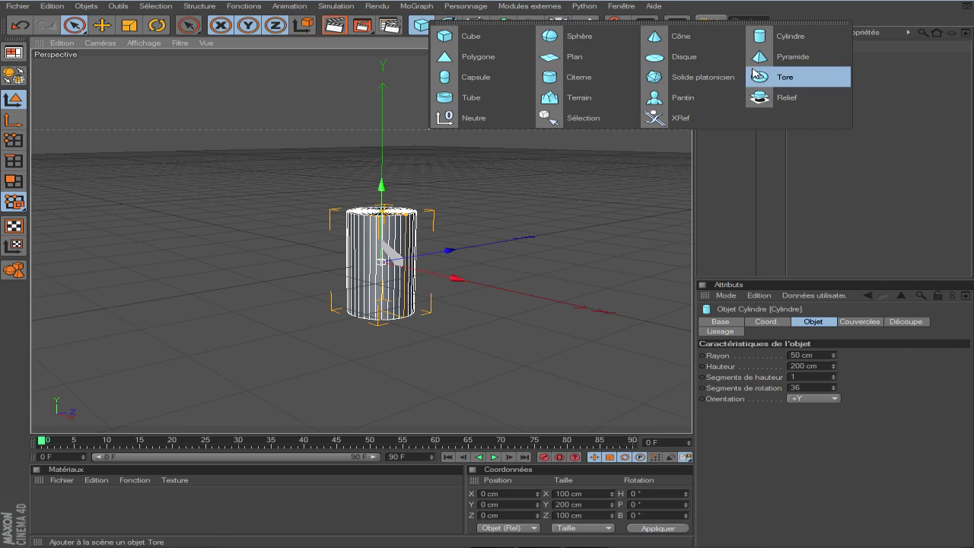
click(872, 191)
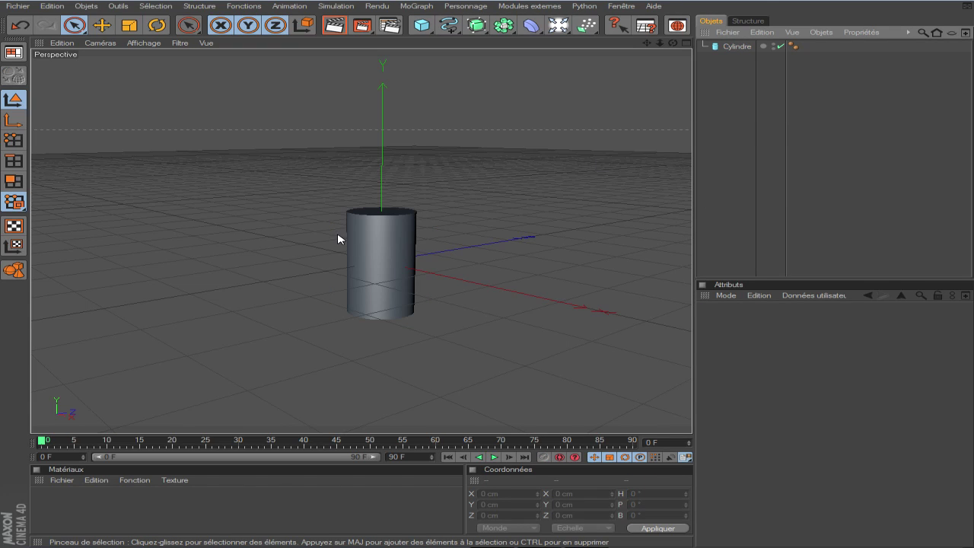
Select the cylinder and raise it along the Y axis by about 107 cm.
click(384, 249)
scroll(391, 248, up, 3)
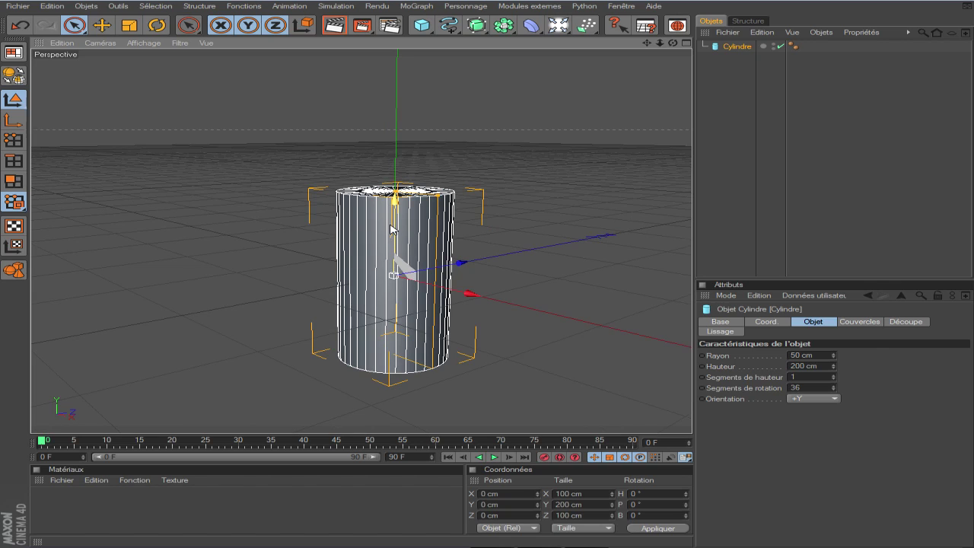
drag(672, 43, 673, 76)
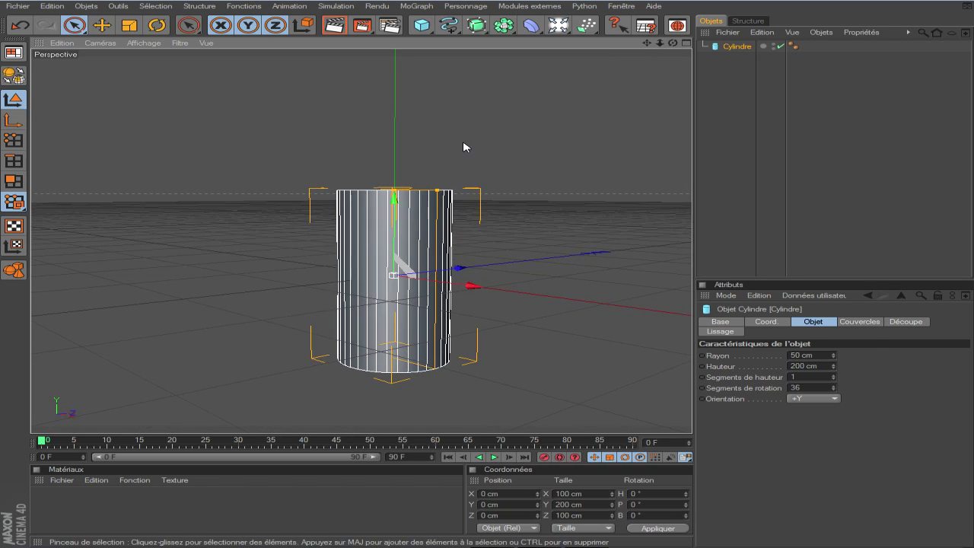
drag(394, 199, 394, 105)
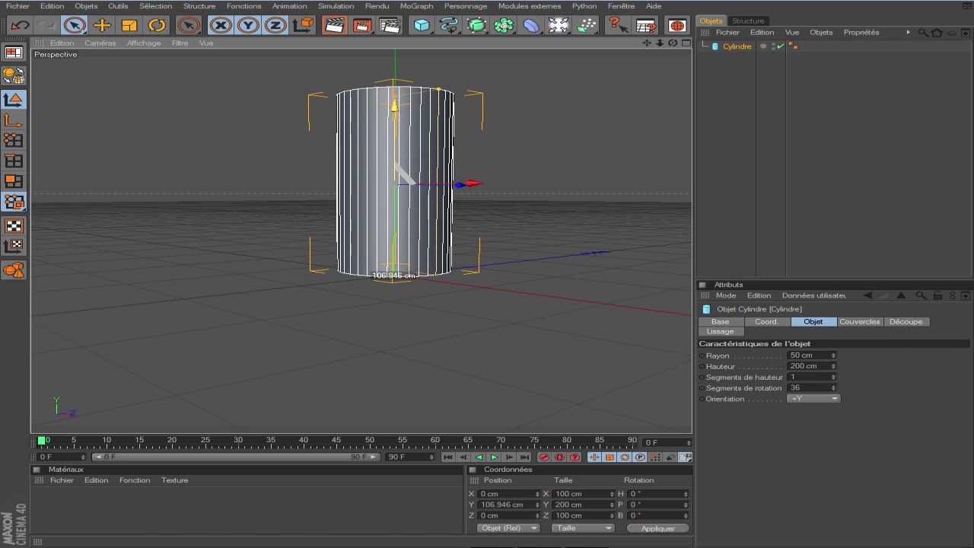
Set the cylinder's radius (Rayon) to 100 cm and its height (Hauteur) to 500 cm.
click(811, 355)
text(100)
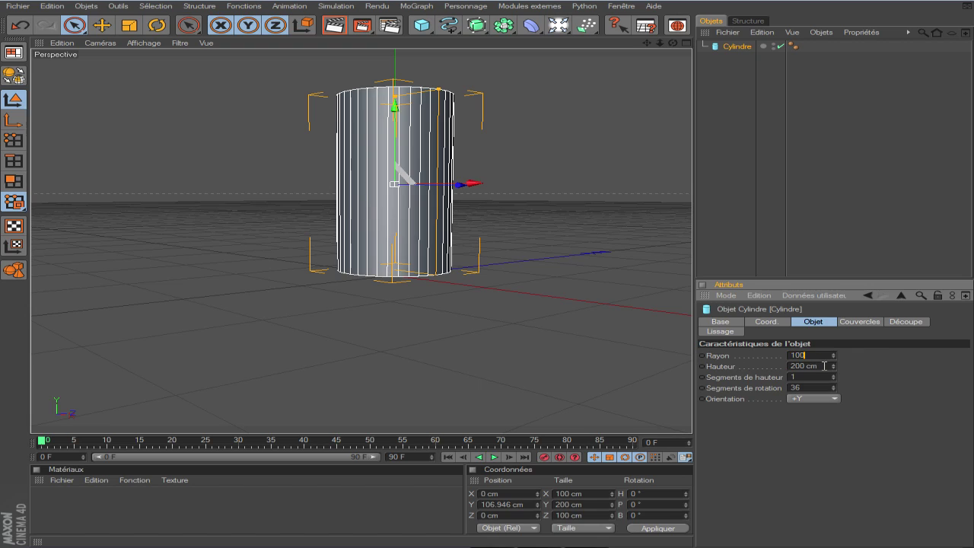
key(Tab)
text(500)
key(Return)
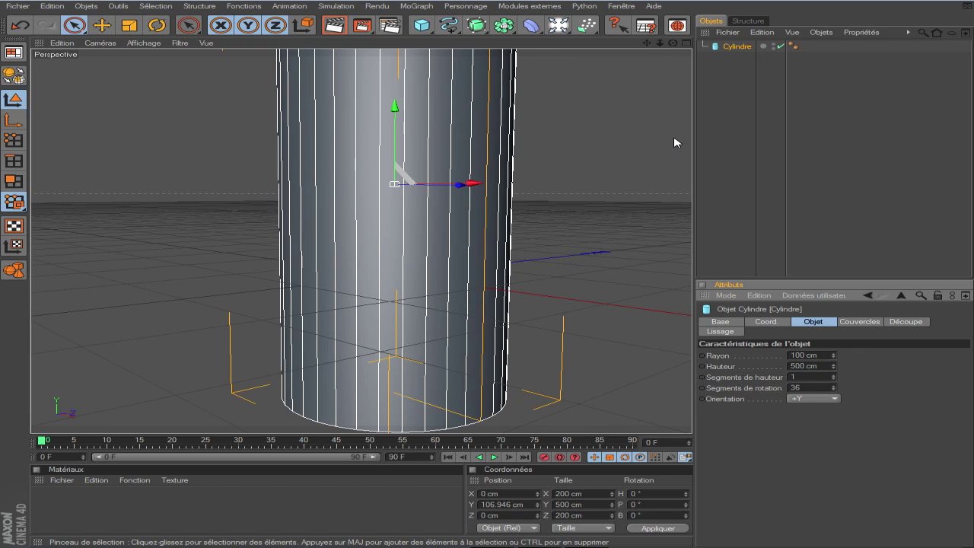
scroll(636, 86, down, 3)
drag(647, 43, 637, 75)
scroll(446, 256, down, 3)
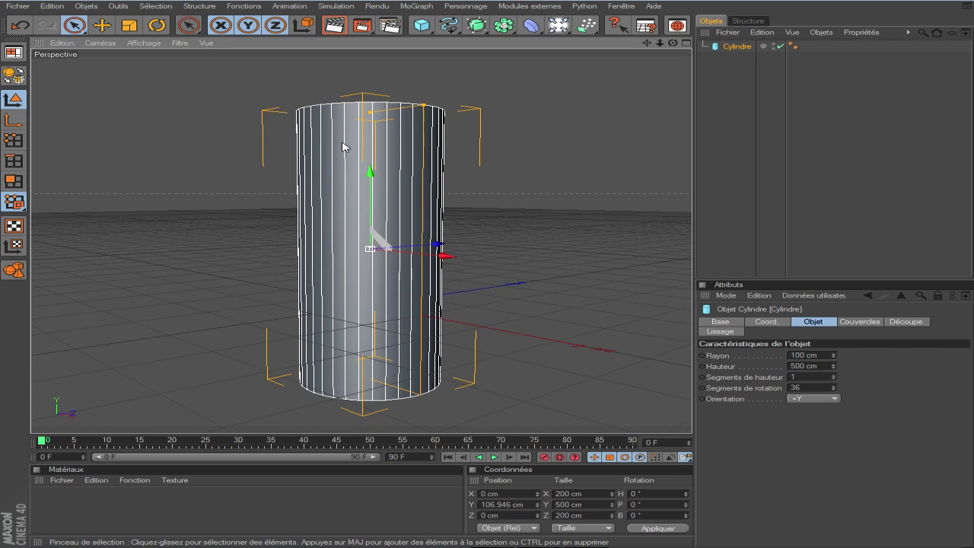
Set the cylinder's height segments (Segments de hauteur) to 25 and its rotation segments (Segments de rotation) to 35.
right_click(343, 313)
click(331, 371)
click(808, 373)
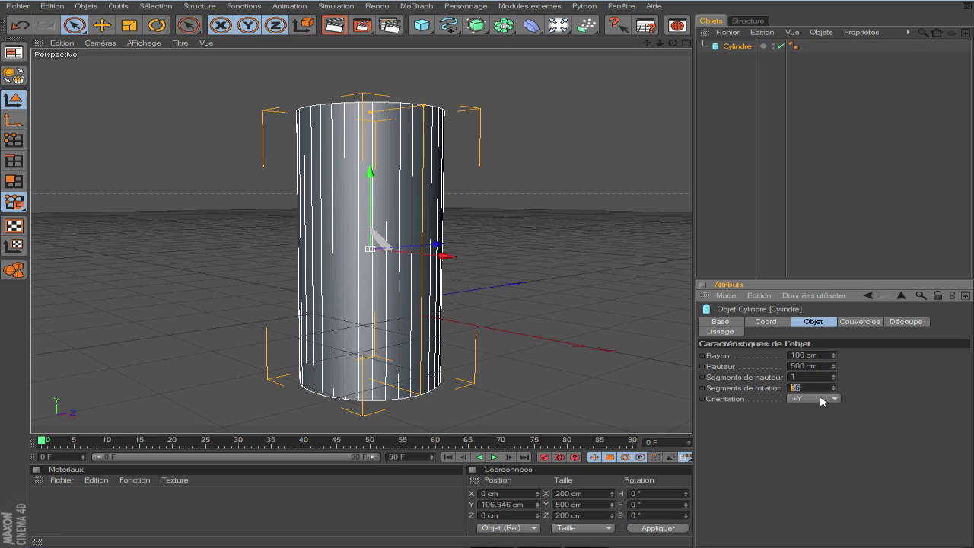
drag(834, 381, 834, 333)
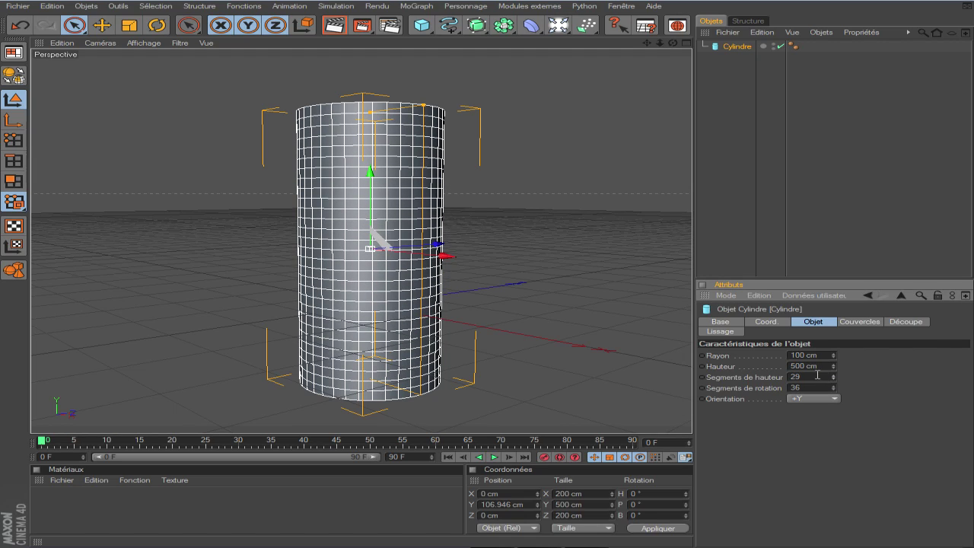
text(5)
key(Return)
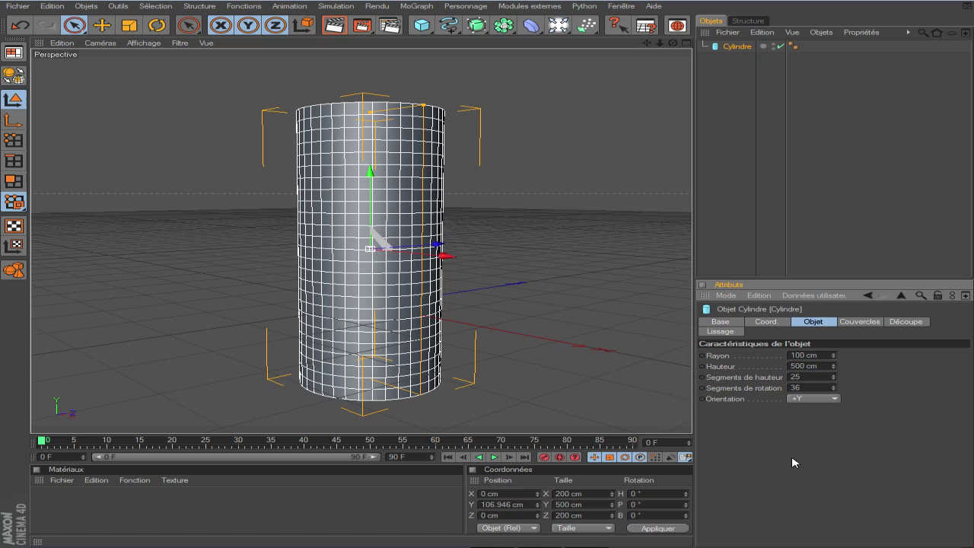
double_click(822, 386)
text(35)
key(Return)
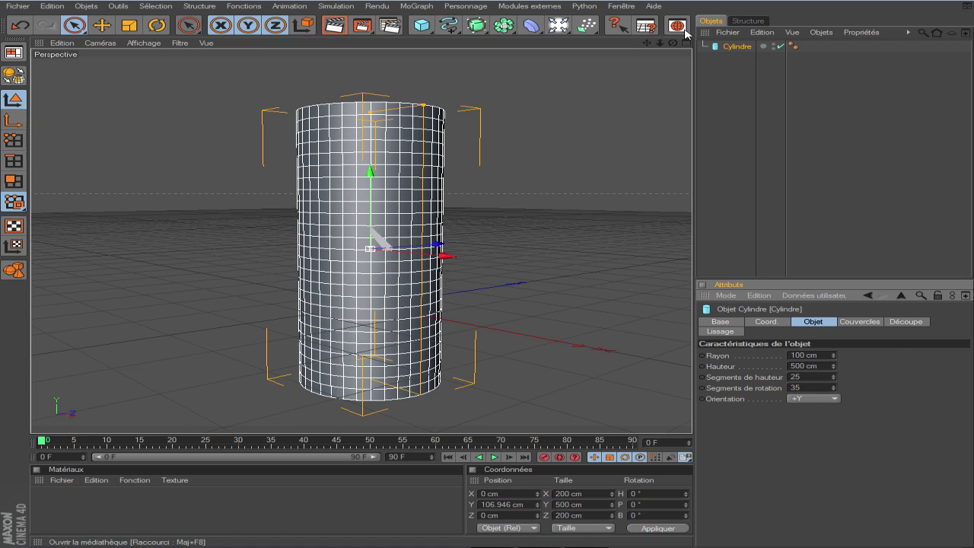
Convert the parametric cylinder into an editable polygon object.
drag(672, 43, 381, 218)
scroll(380, 218, up, 2)
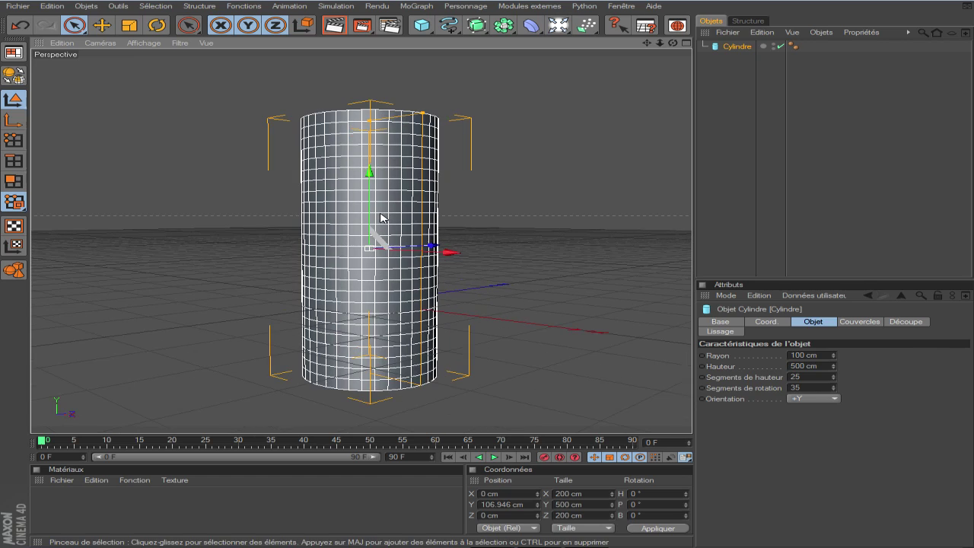
drag(672, 43, 653, 43)
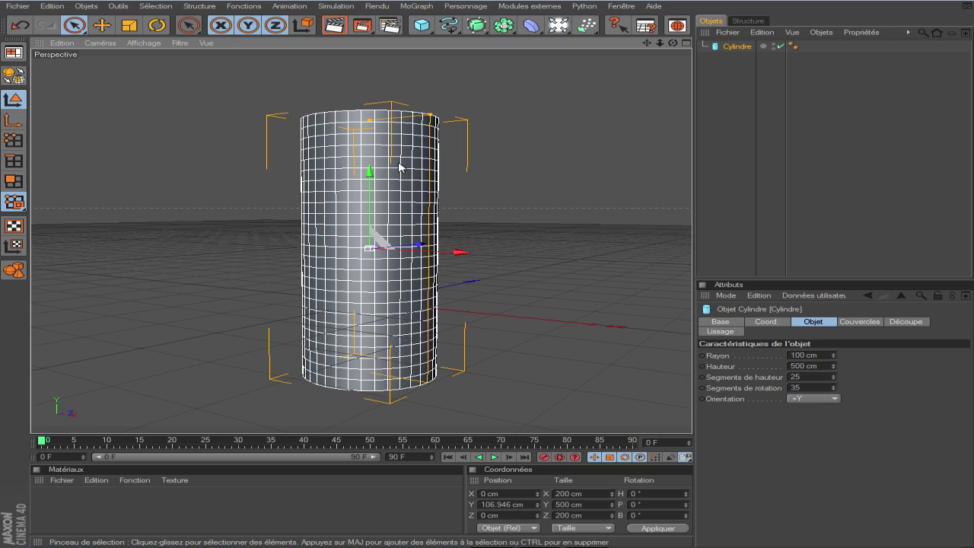
click(14, 75)
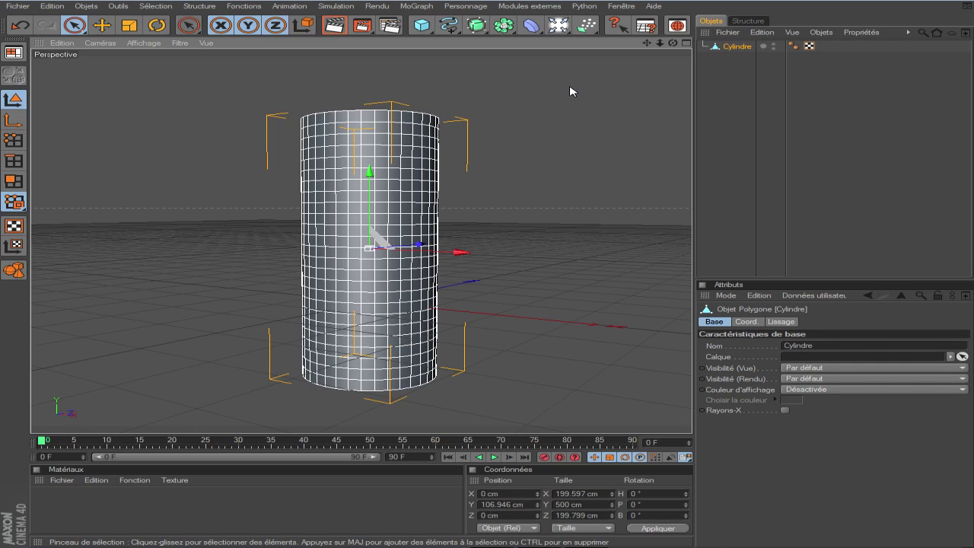
drag(673, 42, 648, 48)
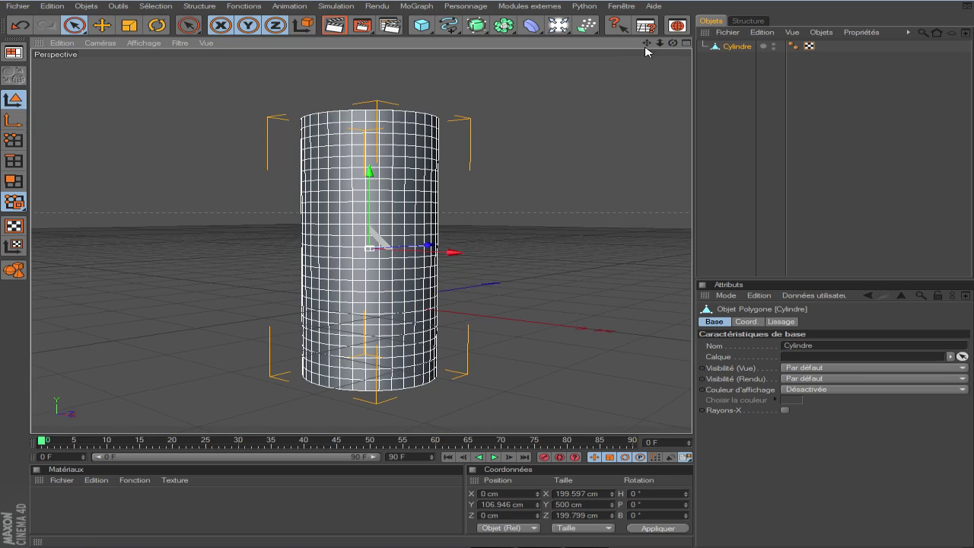
Switch to edge mode and select several individual edges one after another on the cylinder's side.
click(18, 164)
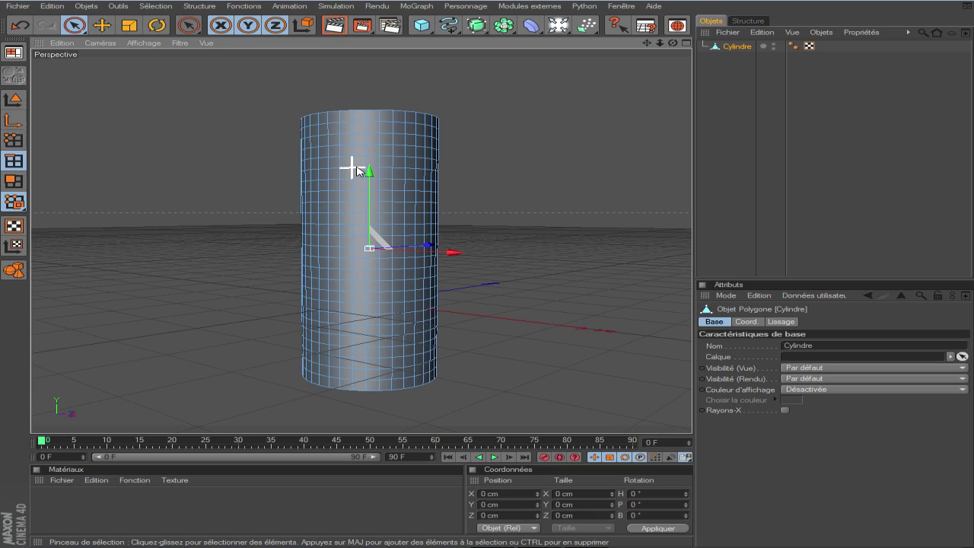
click(355, 169)
click(391, 191)
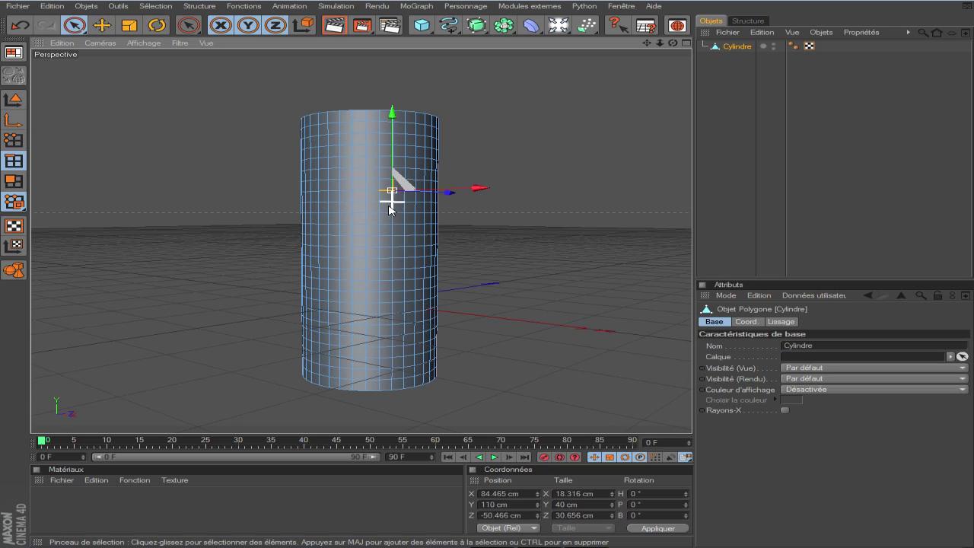
click(381, 249)
click(351, 257)
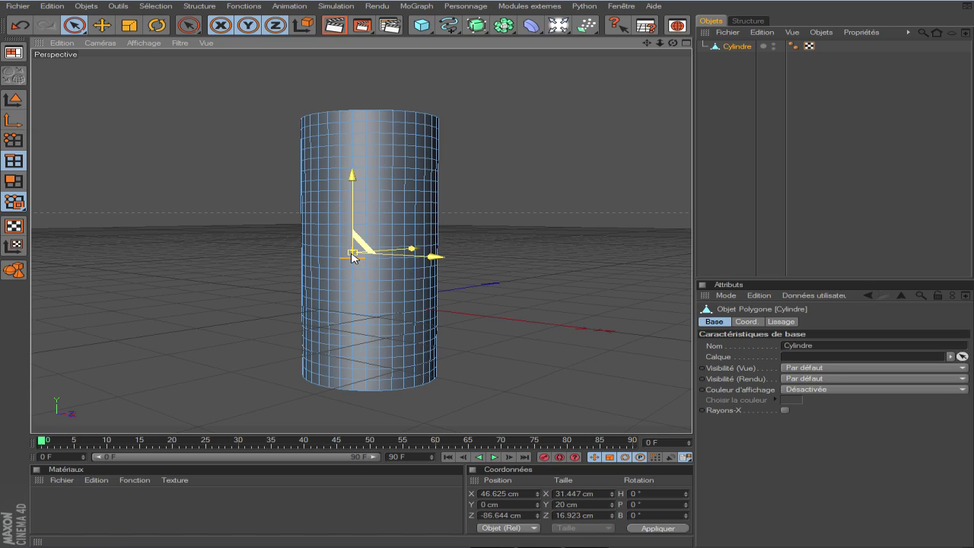
click(392, 193)
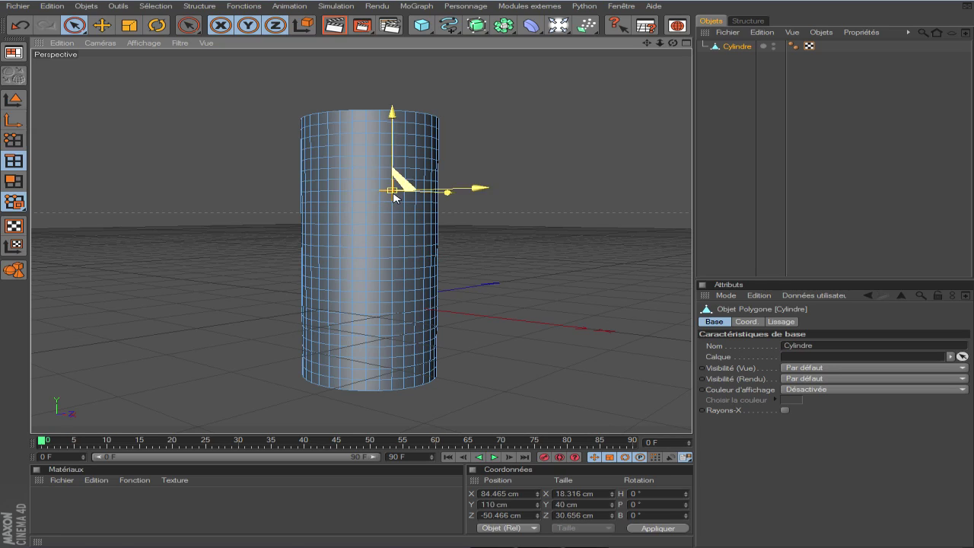
click(372, 228)
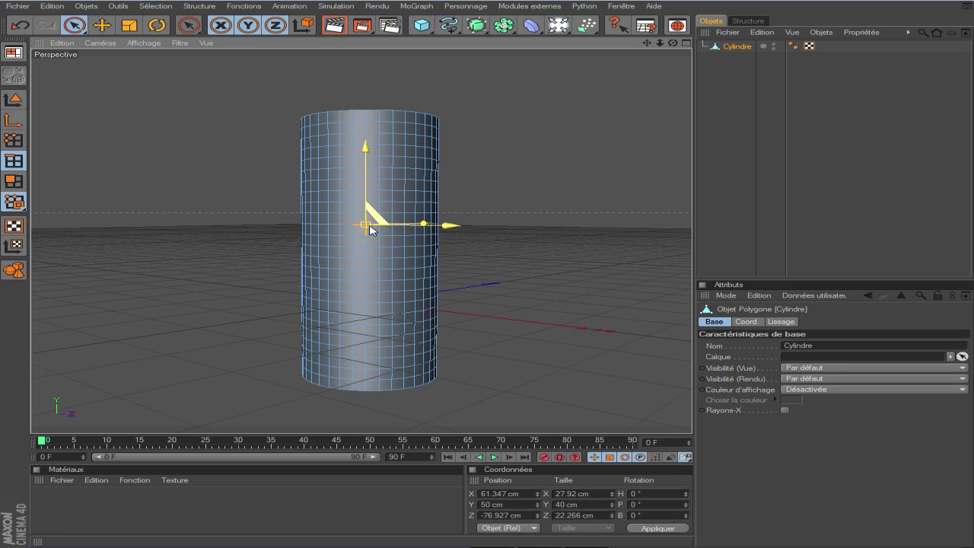
Switch to point mode and select single points at different heights on the cylinder's side.
click(13, 140)
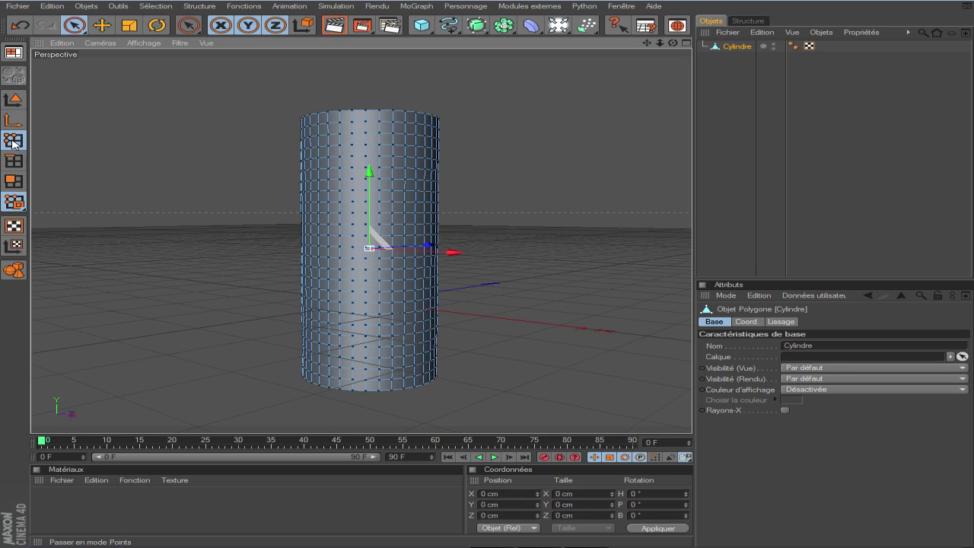
click(368, 112)
click(379, 169)
click(392, 245)
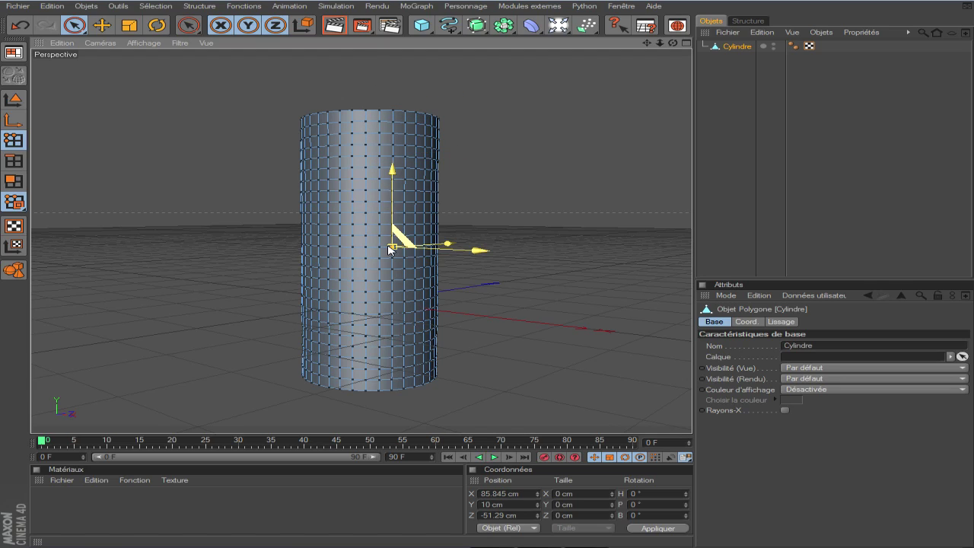
Switch to polygon mode and select single polygons at several heights on the cylinder's side.
click(13, 186)
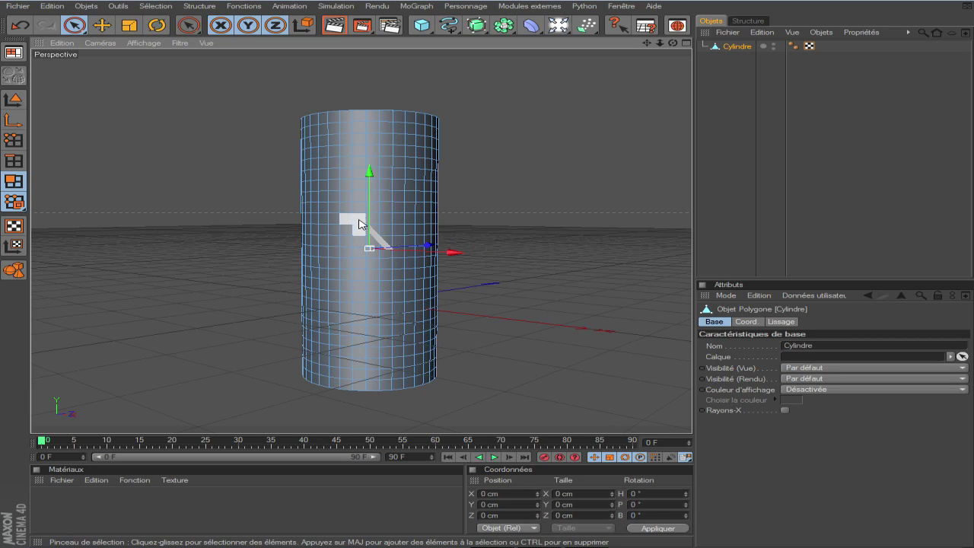
scroll(354, 222, up, 3)
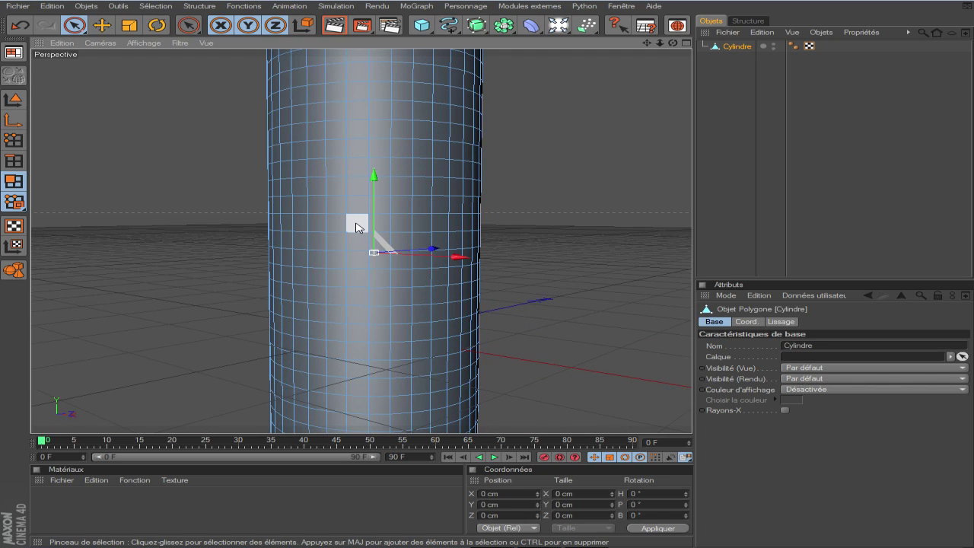
scroll(382, 219, down, 5)
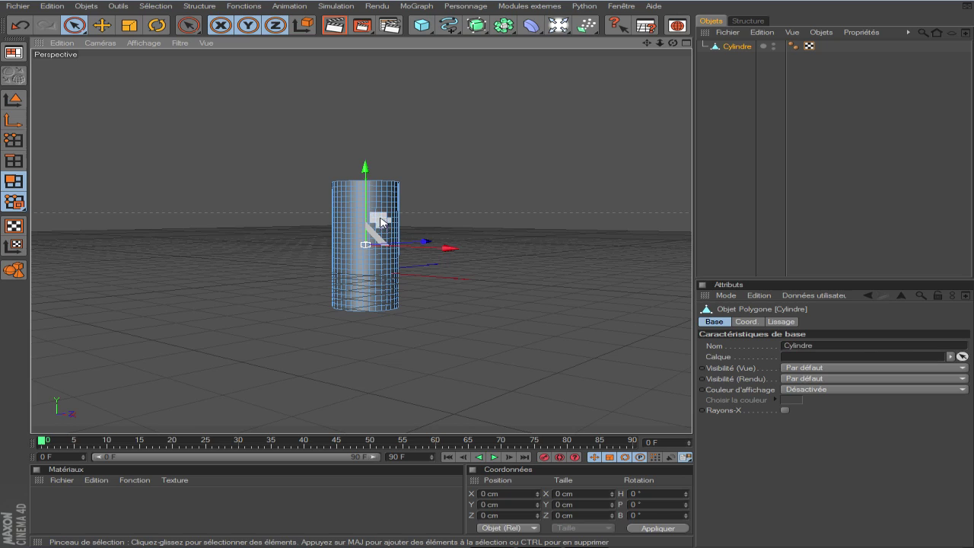
scroll(380, 221, up, 5)
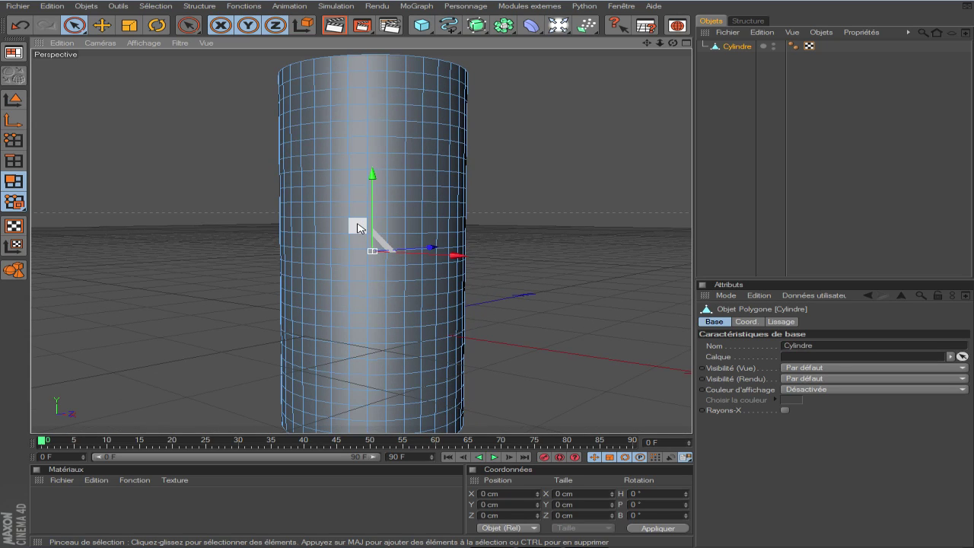
scroll(356, 227, down, 2)
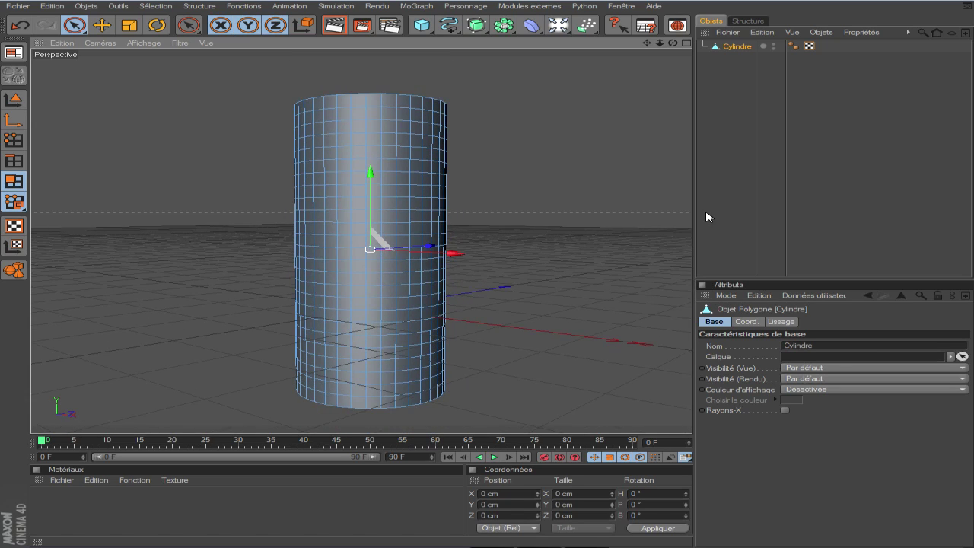
click(746, 321)
click(780, 321)
click(714, 321)
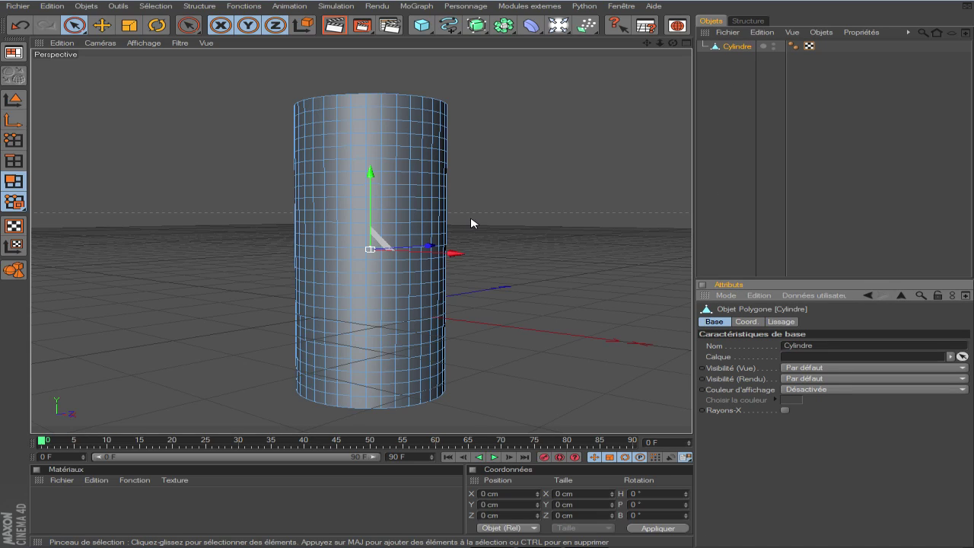
click(386, 160)
click(380, 302)
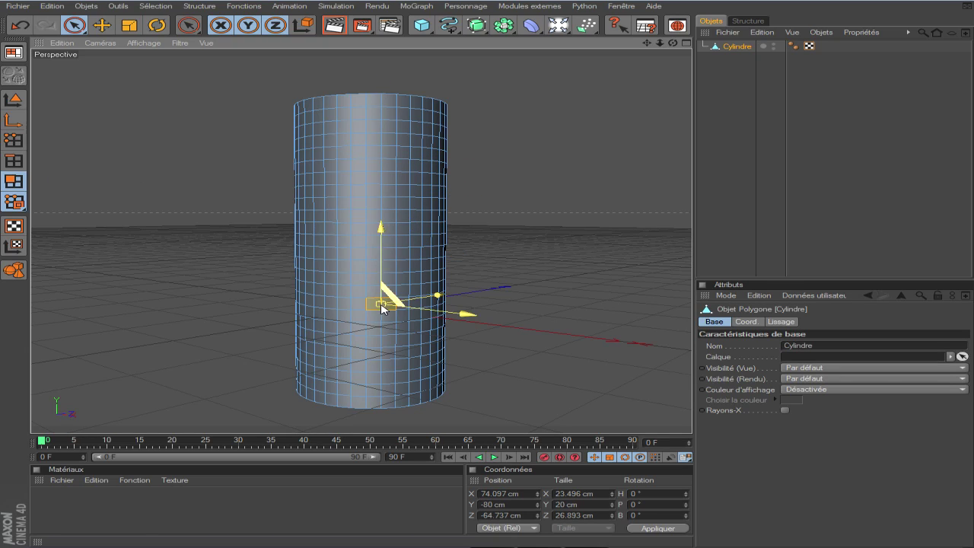
click(417, 251)
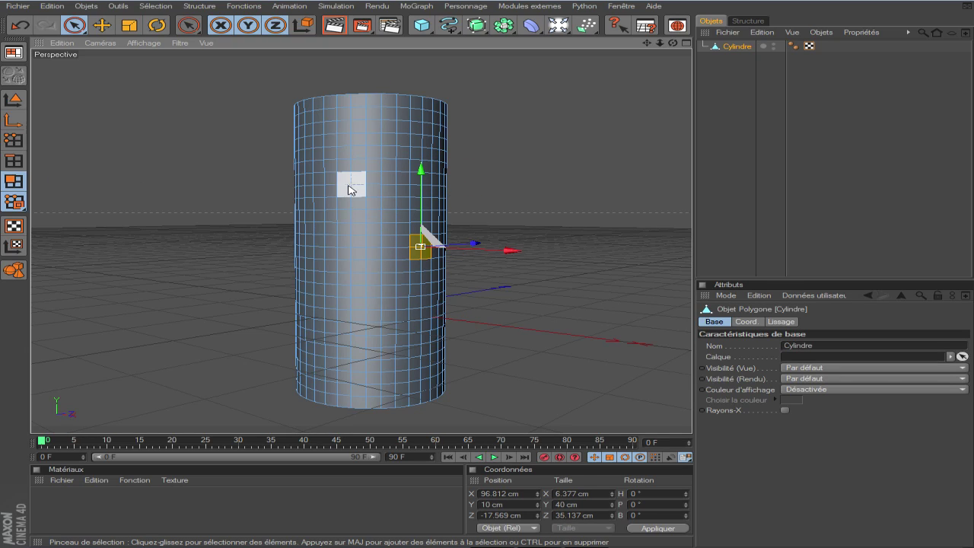
click(378, 181)
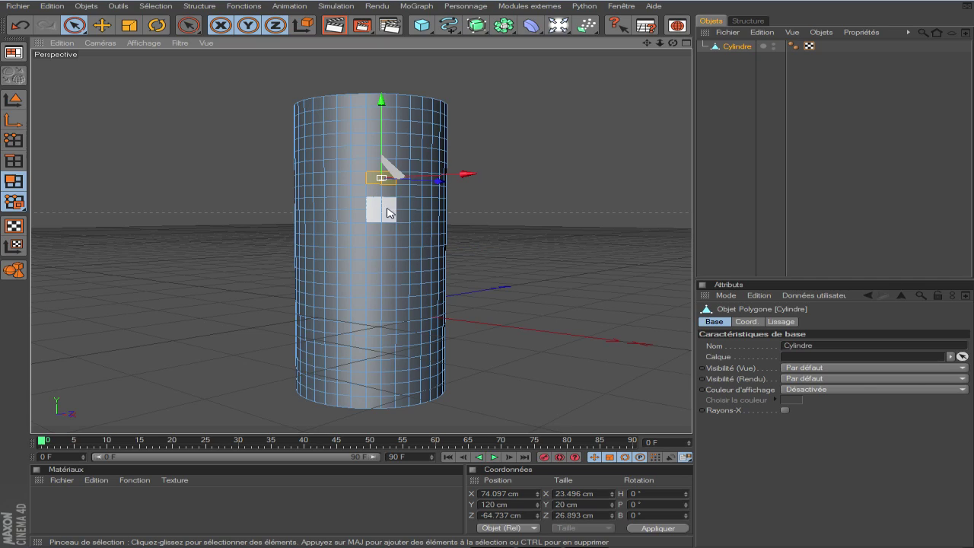
Select a small block of adjacent polygons on the upper part of the cylinder's side with the selection brush.
drag(673, 43, 682, 69)
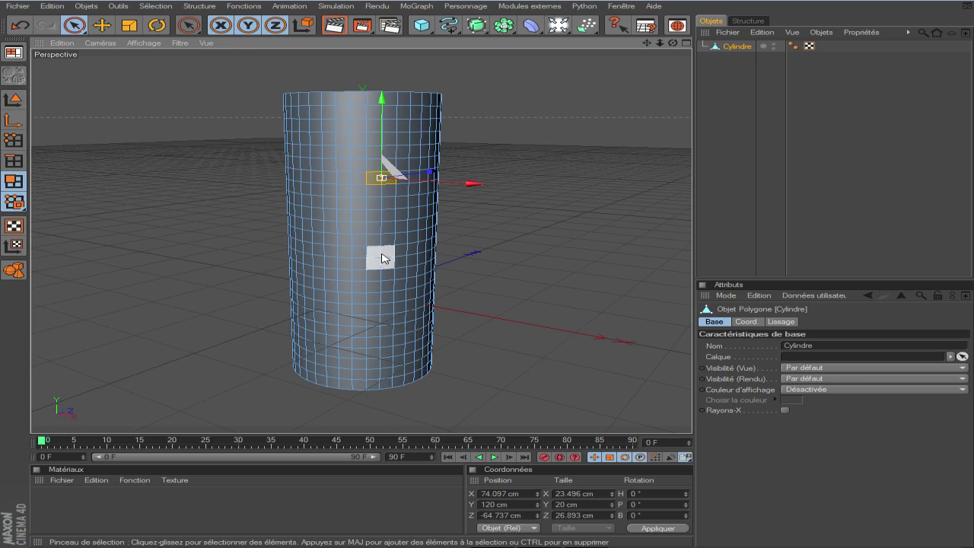
click(378, 185)
click(366, 185)
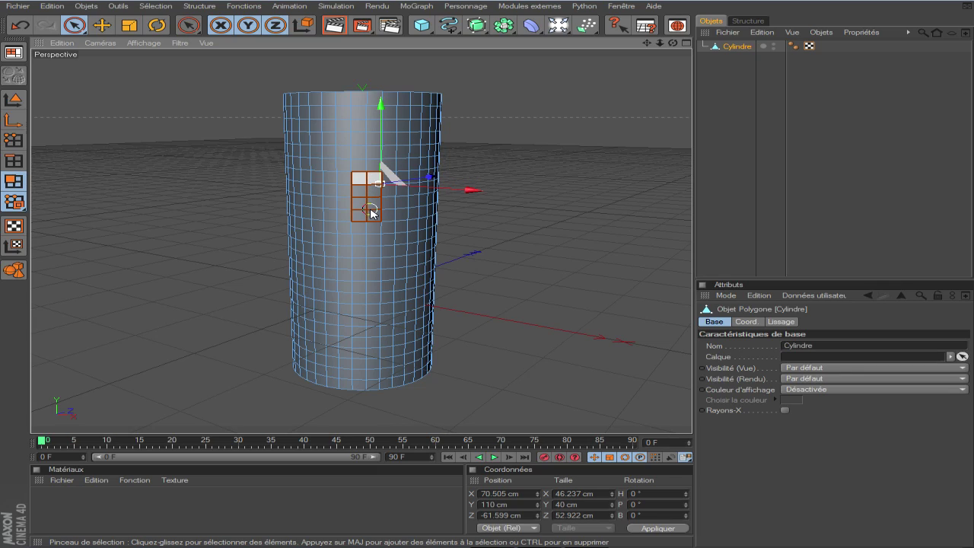
drag(371, 213, 370, 211)
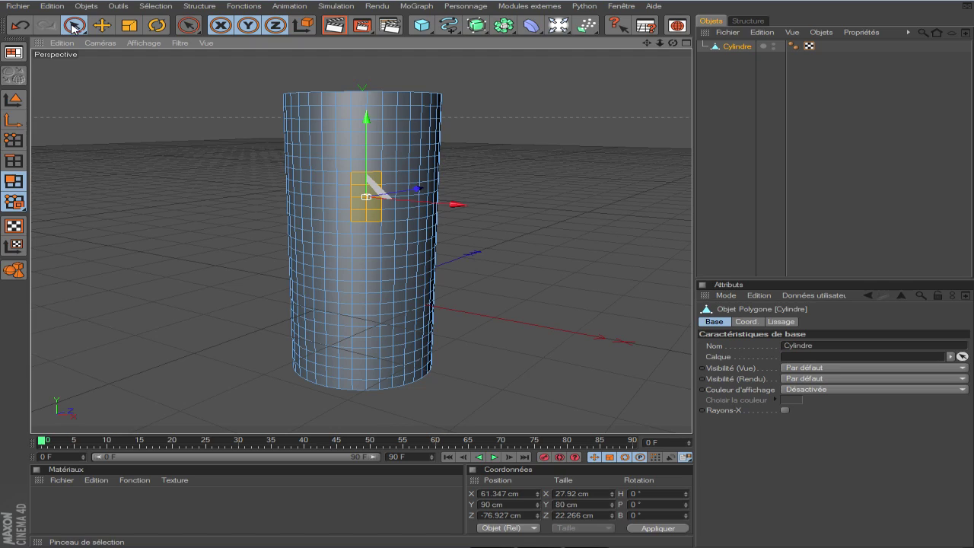
Select a single polygon on the upper part of the cylinder's side and activate the Move tool for it.
click(102, 25)
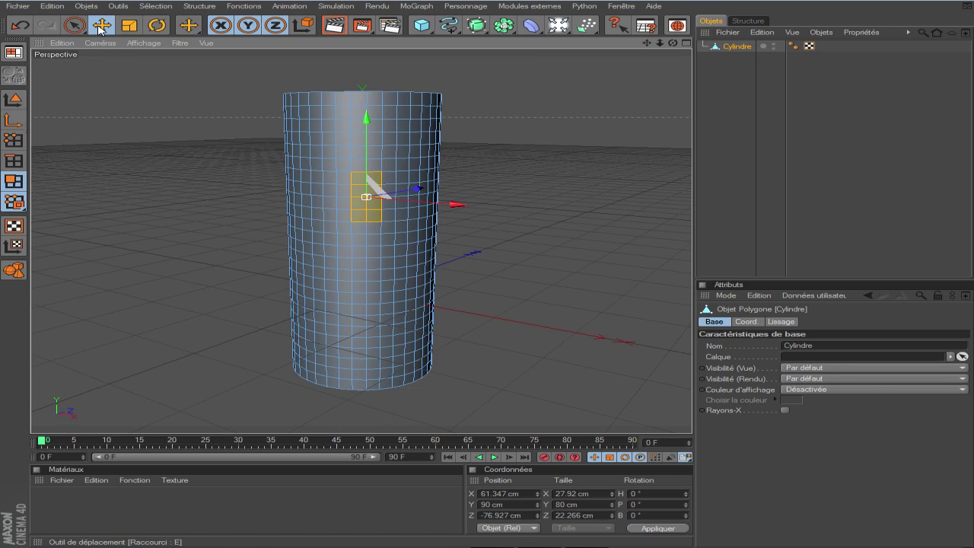
click(341, 155)
drag(342, 155, 342, 192)
click(74, 25)
mouse_move(417, 161)
mouse_down()
mouse_move(355, 224)
mouse_move(190, 98)
mouse_up()
key(ctrl+z)
click(102, 26)
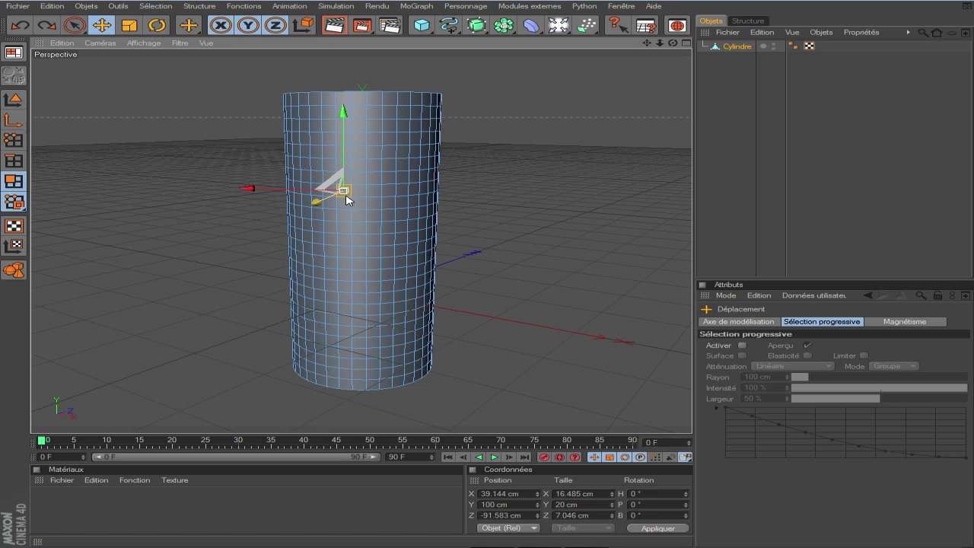
Try to extrude the selected side polygon outward about 528 cm with the Move tool, undo it and select a lower polygon.
ctrl+drag(346, 199, 46, 312)
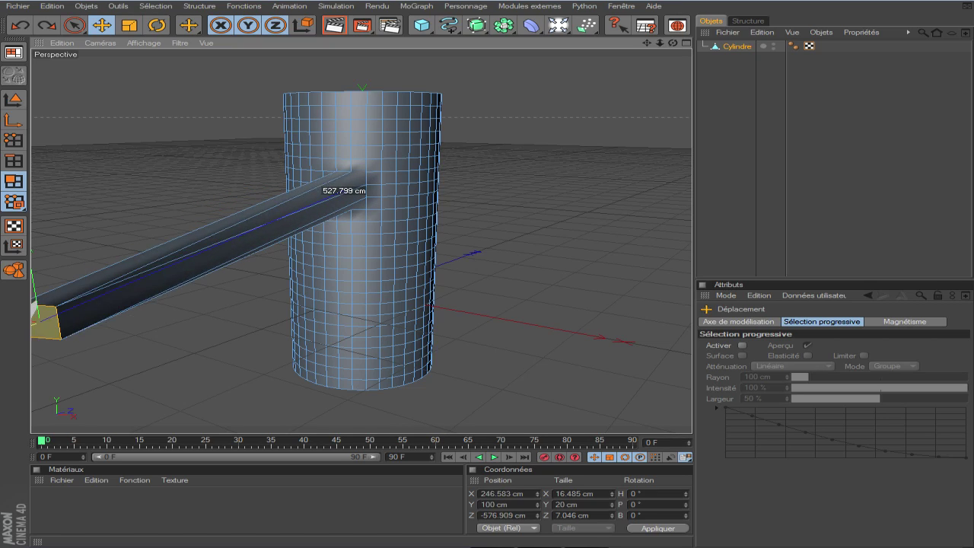
key(ctrl+z)
mouse_move(328, 187)
ctrl+mouse_down()
mouse_move(75, 253)
mouse_move(652, 156)
mouse_move(228, 200)
mouse_move(358, 261)
mouse_move(366, 310)
mouse_move(327, 346)
mouse_move(148, 319)
mouse_move(191, 282)
mouse_move(306, 279)
mouse_move(341, 264)
mouse_move(343, 190)
ctrl+mouse_up()
click(374, 266)
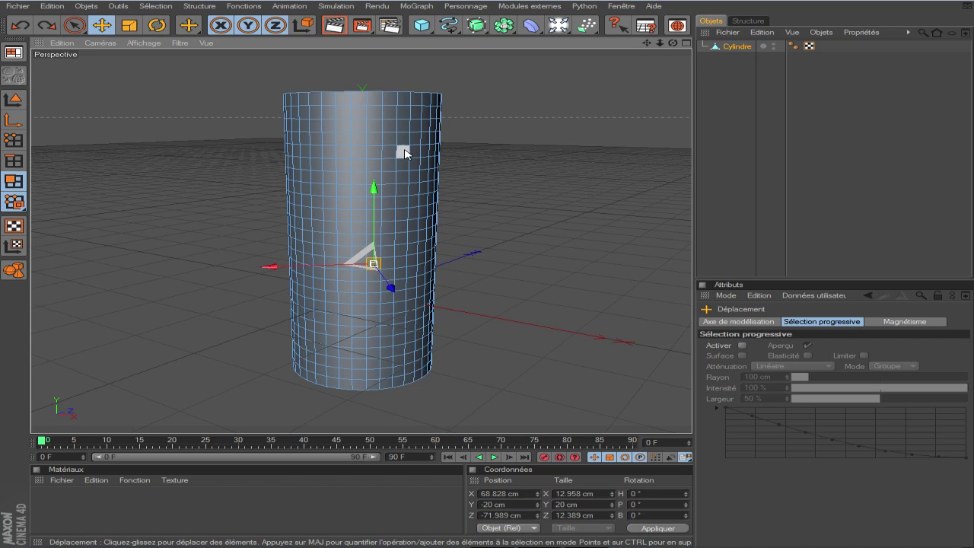
Select all polygons of the cylinder's top cap with the selection brush (Pinceau de sélection).
drag(673, 43, 657, 95)
drag(651, 42, 651, 114)
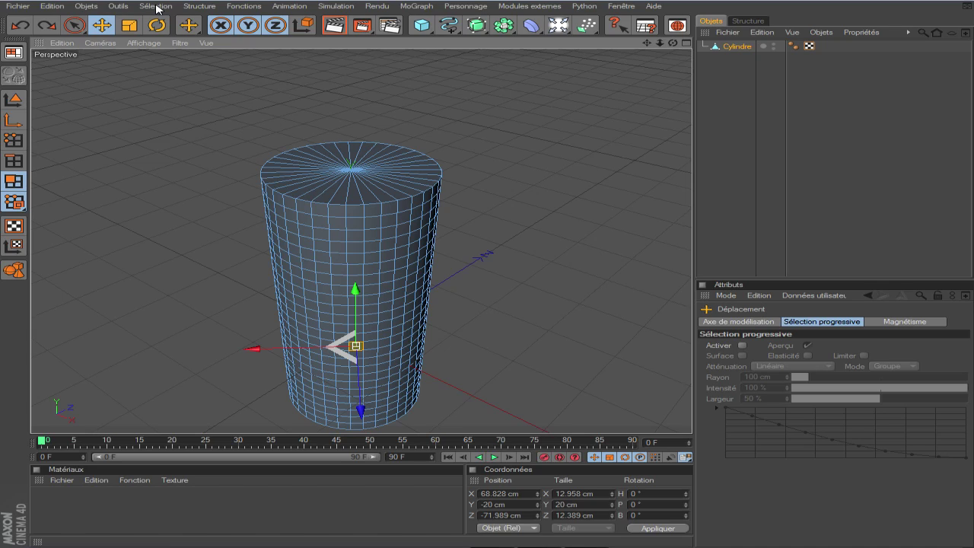
click(19, 9)
click(19, 9)
click(161, 9)
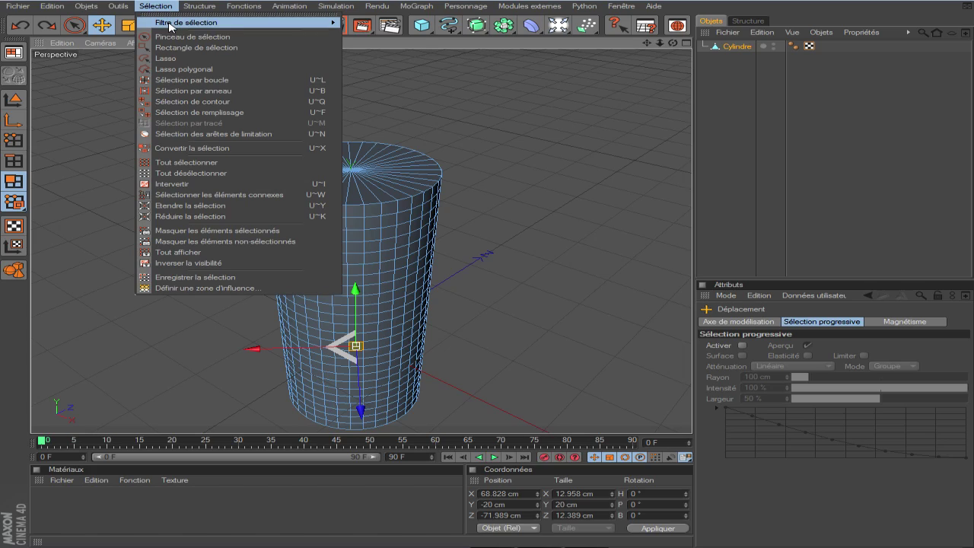
mouse_move(169, 18)
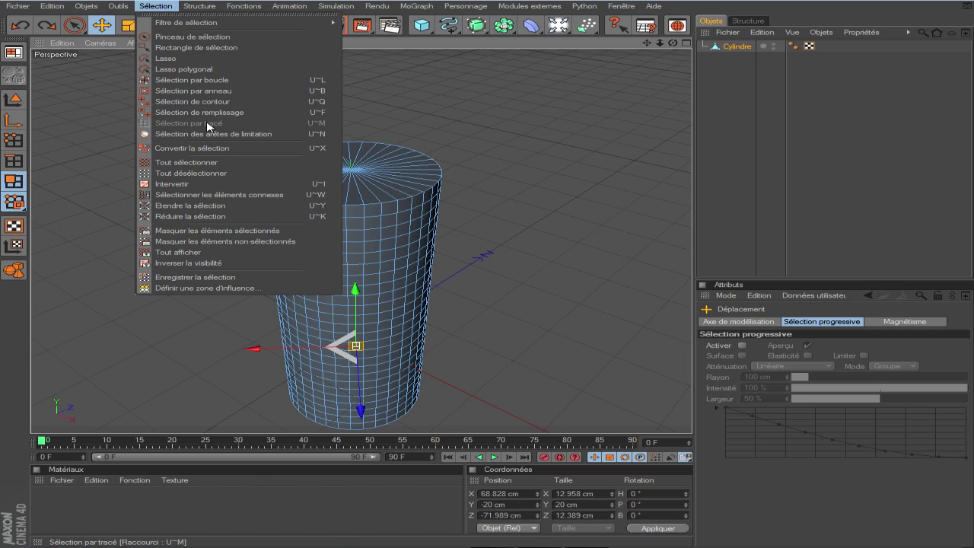
click(207, 37)
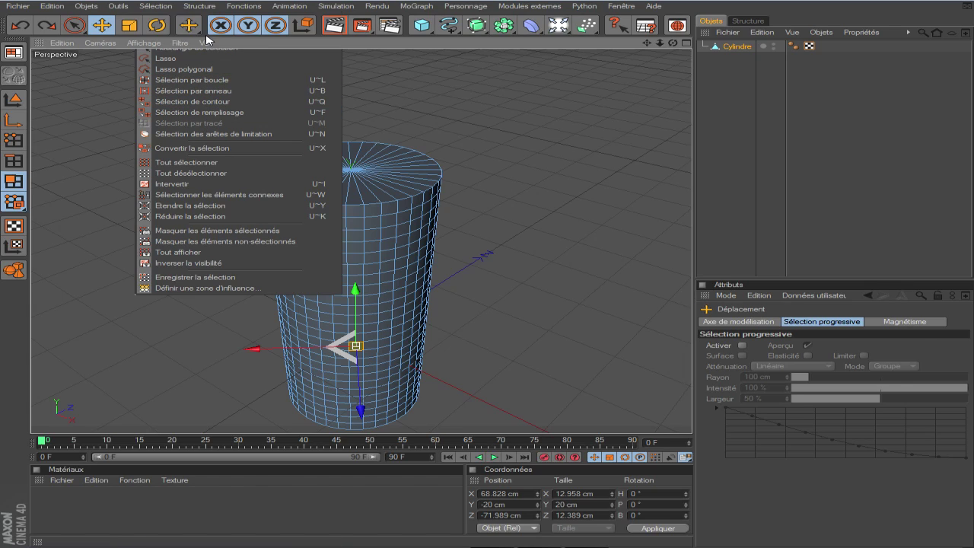
click(355, 147)
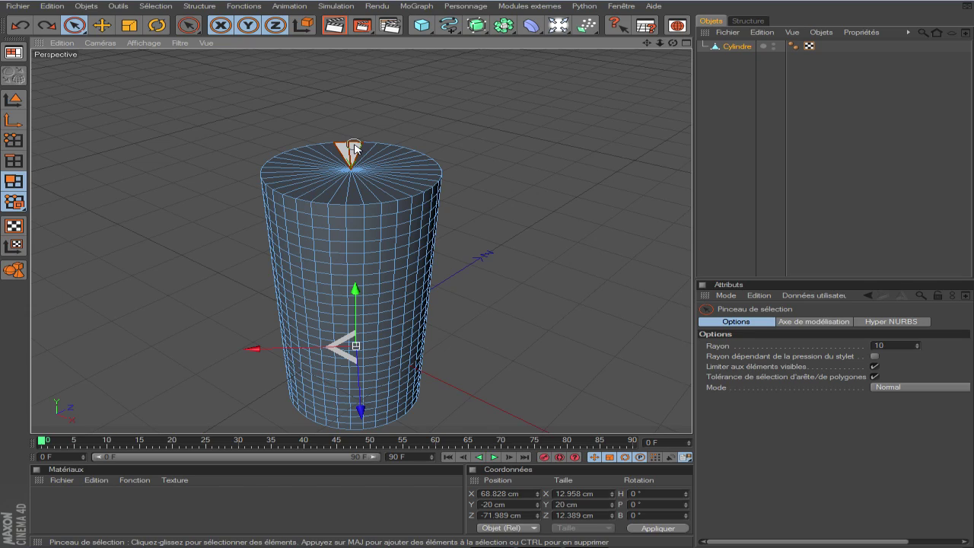
mouse_move(341, 149)
mouse_down()
mouse_move(329, 167)
mouse_move(335, 181)
mouse_move(376, 181)
mouse_move(382, 170)
mouse_move(346, 161)
mouse_up()
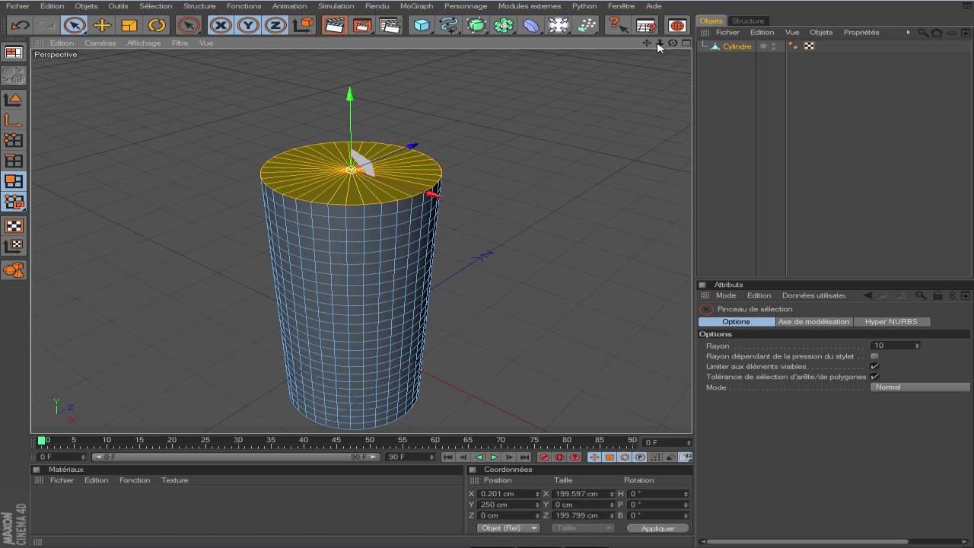
Select patches of polygons on the cylinder's side with the selection brush, and undo back to the top cap selection.
drag(672, 43, 673, 7)
mouse_move(352, 257)
mouse_down()
mouse_move(332, 319)
mouse_move(409, 289)
mouse_move(374, 253)
mouse_up()
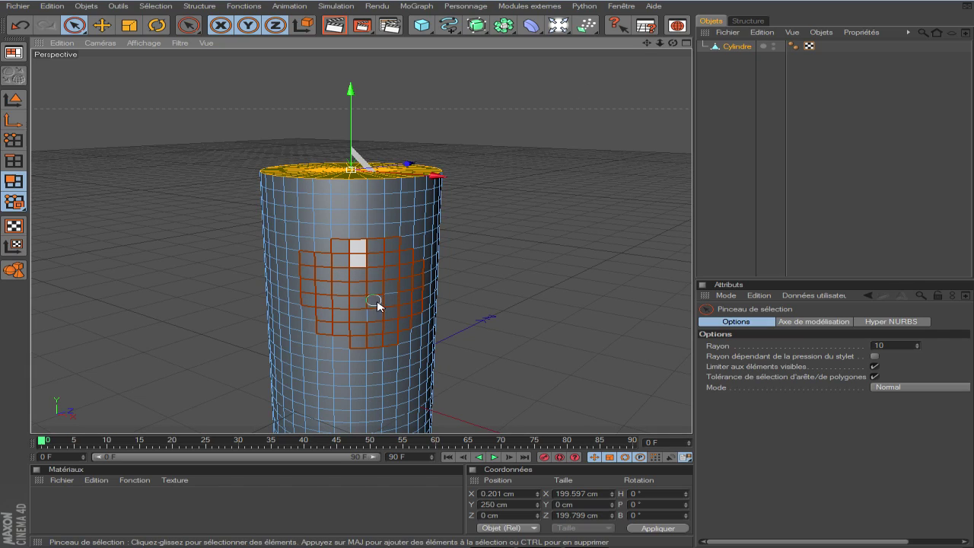
mouse_move(347, 257)
mouse_down()
mouse_move(325, 259)
mouse_move(350, 274)
mouse_move(393, 243)
mouse_move(374, 262)
mouse_up()
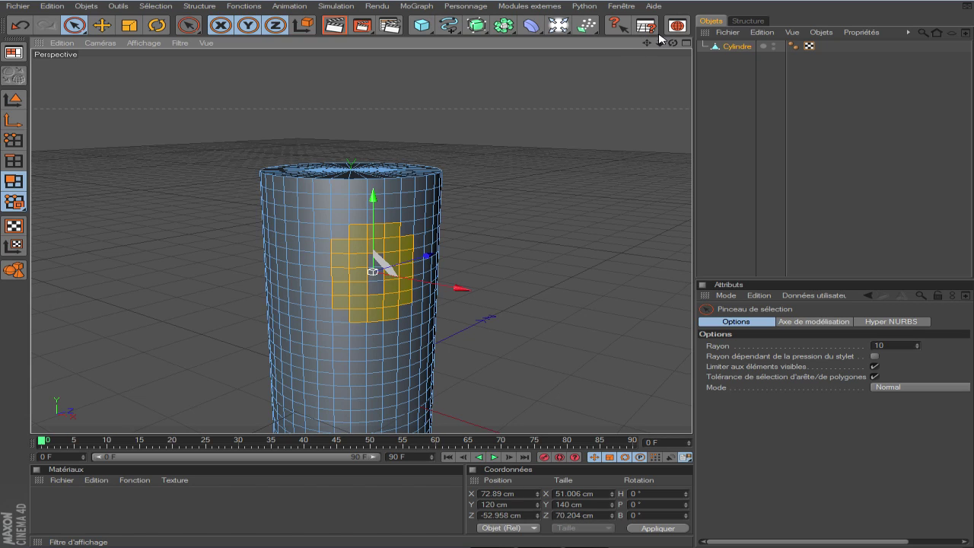
key(ctrl+z)
key(ctrl+z)
key(ctrl+z)
Clear the selection of the top cap's polygons.
drag(673, 43, 673, 83)
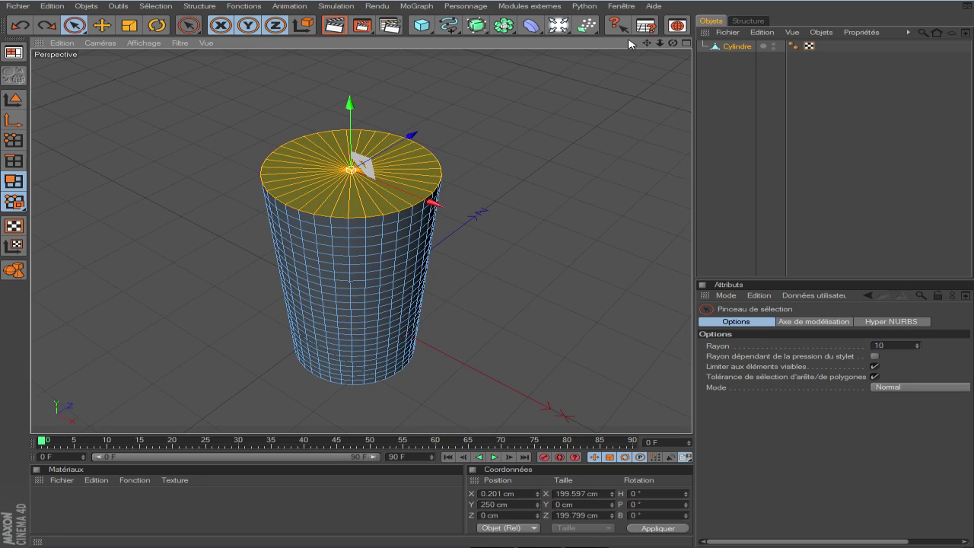
drag(652, 43, 690, 62)
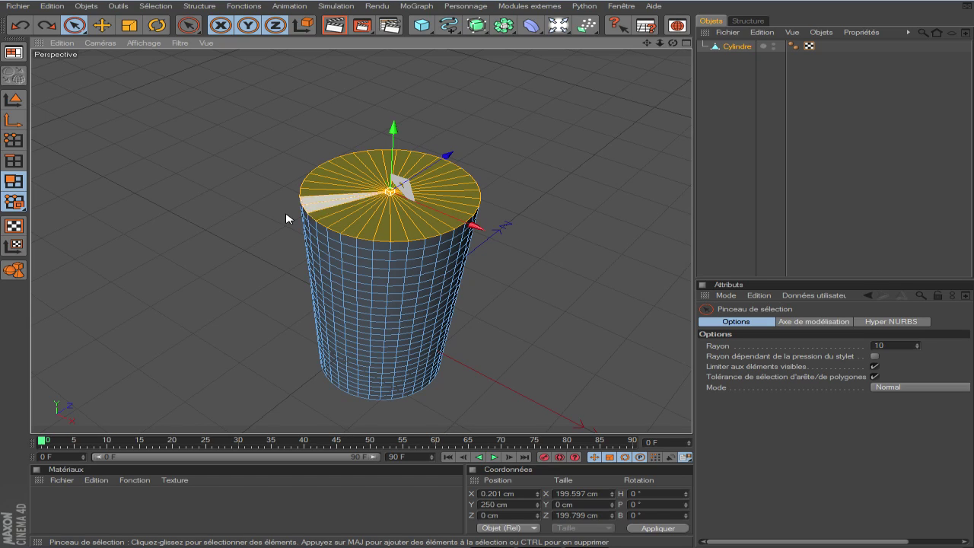
click(241, 224)
Activate the rectangle selection tool (Rectangle de sélection) and show the four-view layout with the top view zoomed in on the cylinder.
click(85, 6)
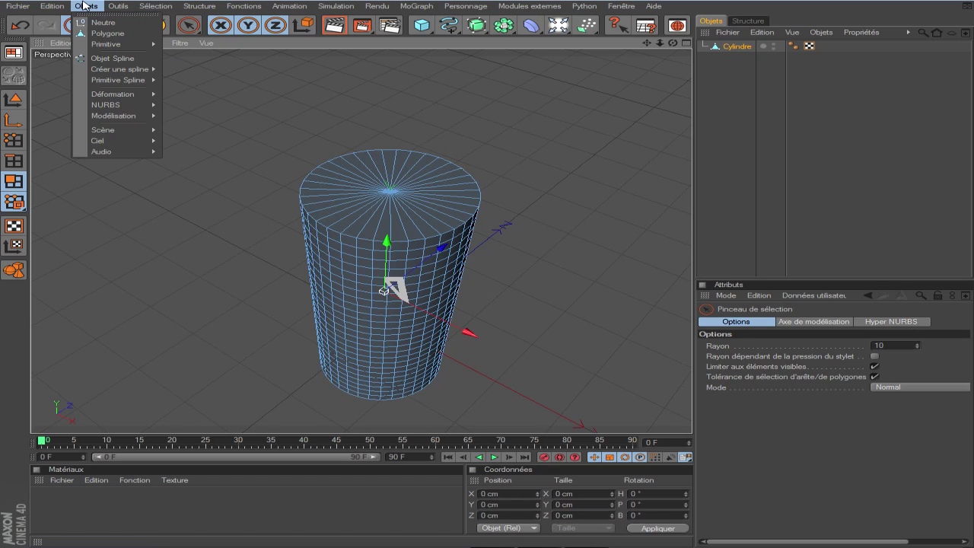
mouse_move(155, 6)
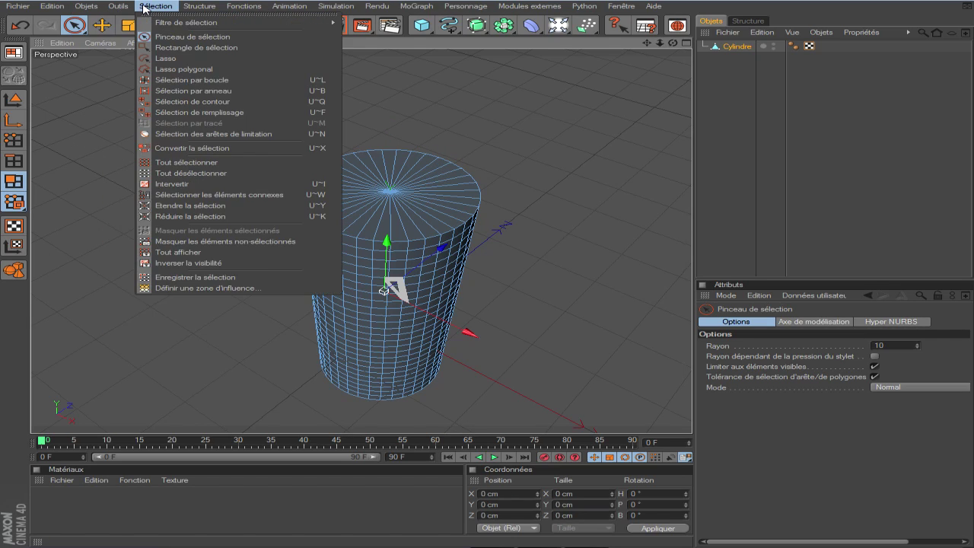
click(209, 48)
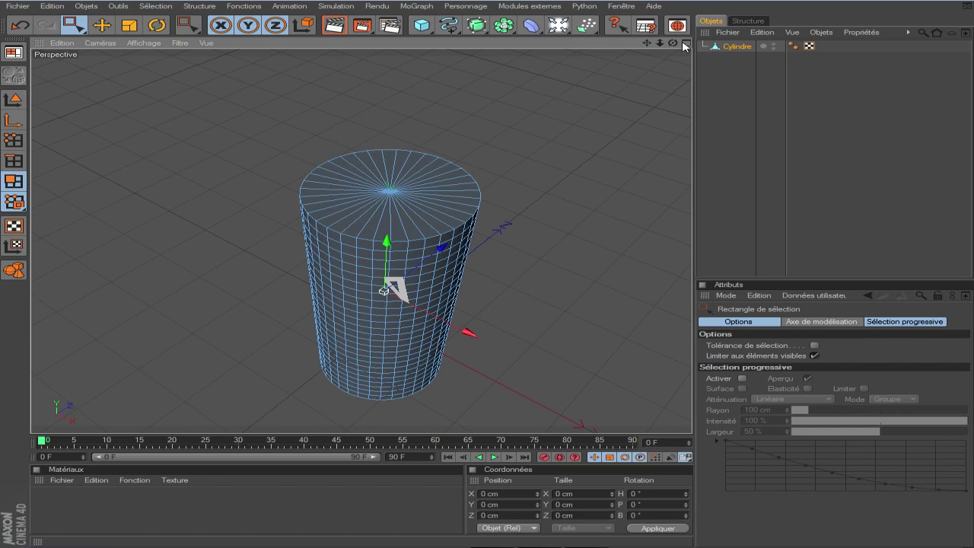
middle_click(590, 134)
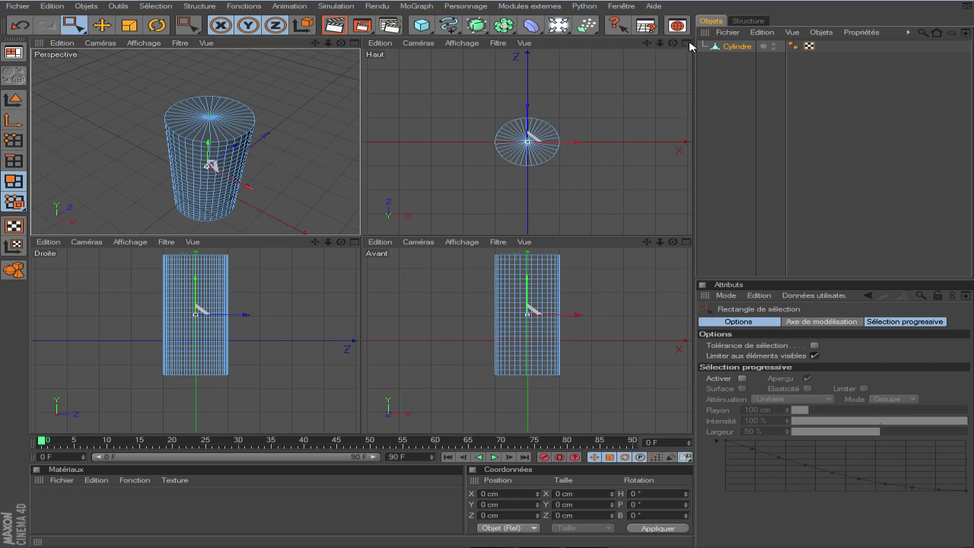
middle_click(630, 156)
scroll(341, 263, up, 5)
drag(314, 202, 288, 174)
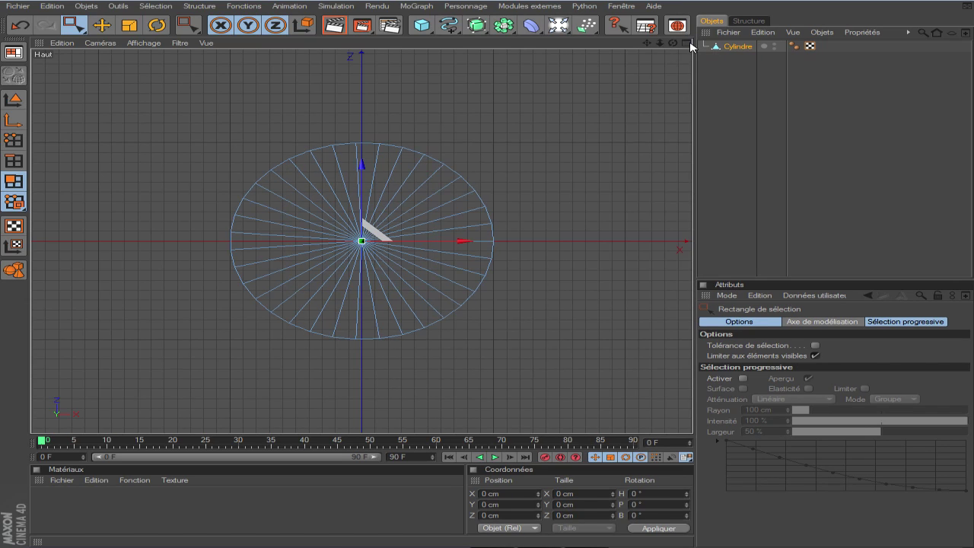
middle_click(321, 191)
Select rectangular blocks of polygons in the Droite and Avant views, and try the same on the cap in the Haut view.
drag(191, 314, 208, 332)
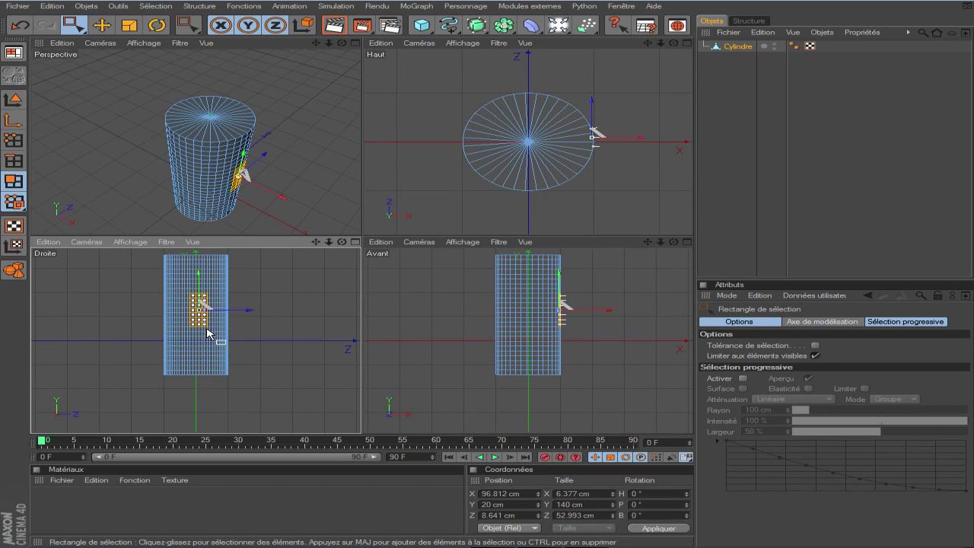
drag(510, 286, 549, 344)
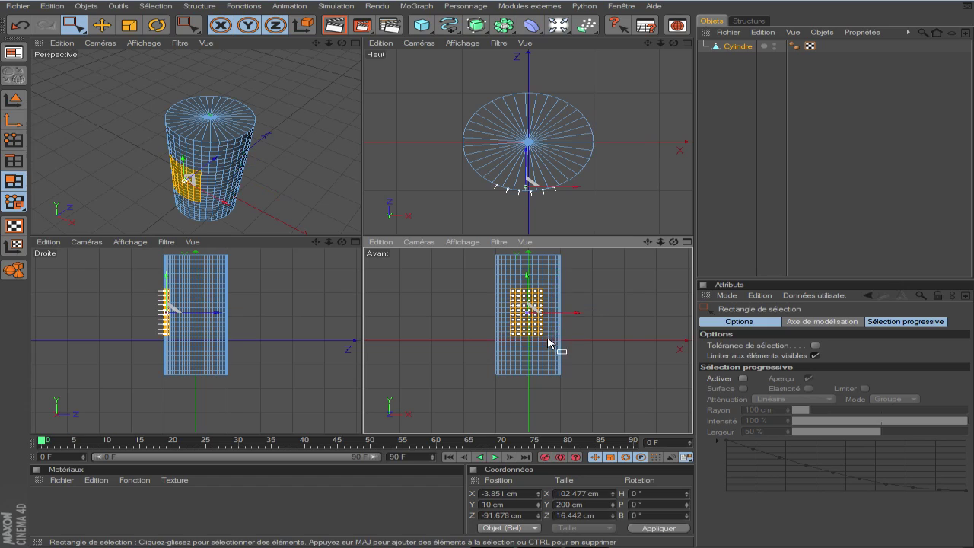
click(502, 116)
drag(517, 128, 566, 179)
drag(494, 119, 566, 178)
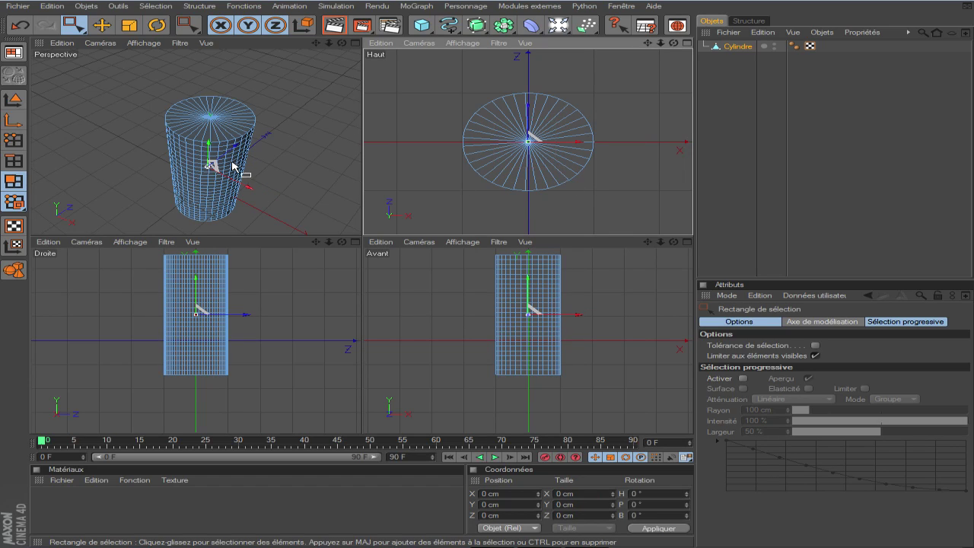
click(738, 47)
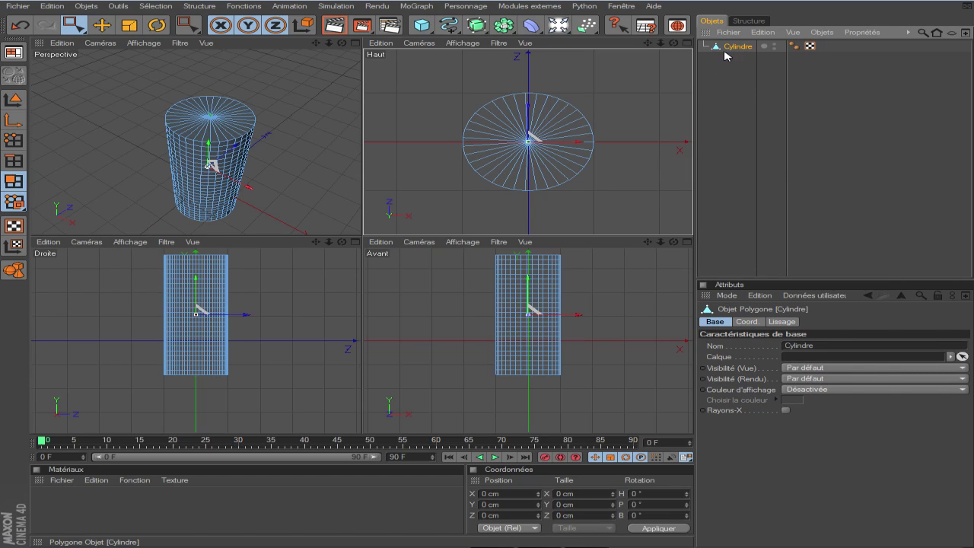
Select a large block of polygons with the rectangle selection in the Droite view, then a small block near the cylinder's base.
drag(178, 277, 219, 354)
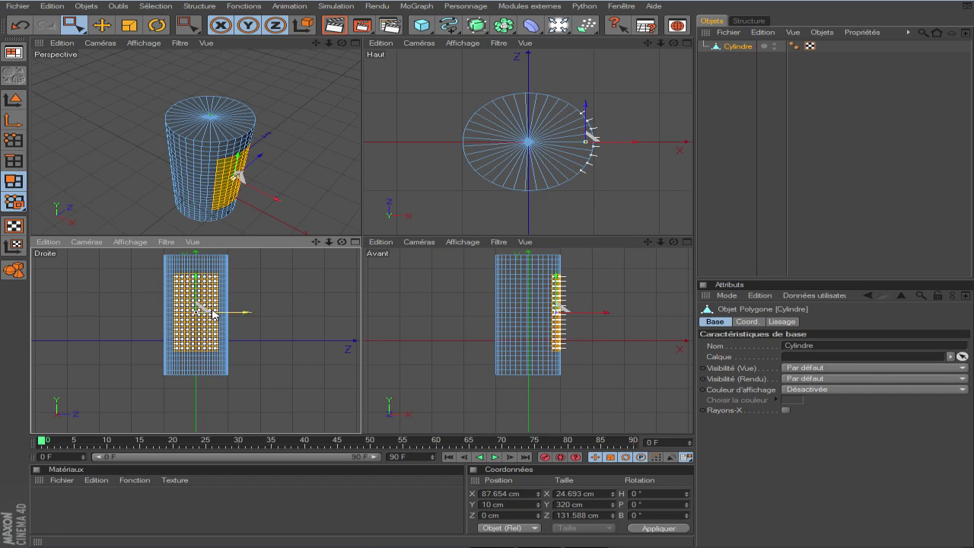
click(355, 43)
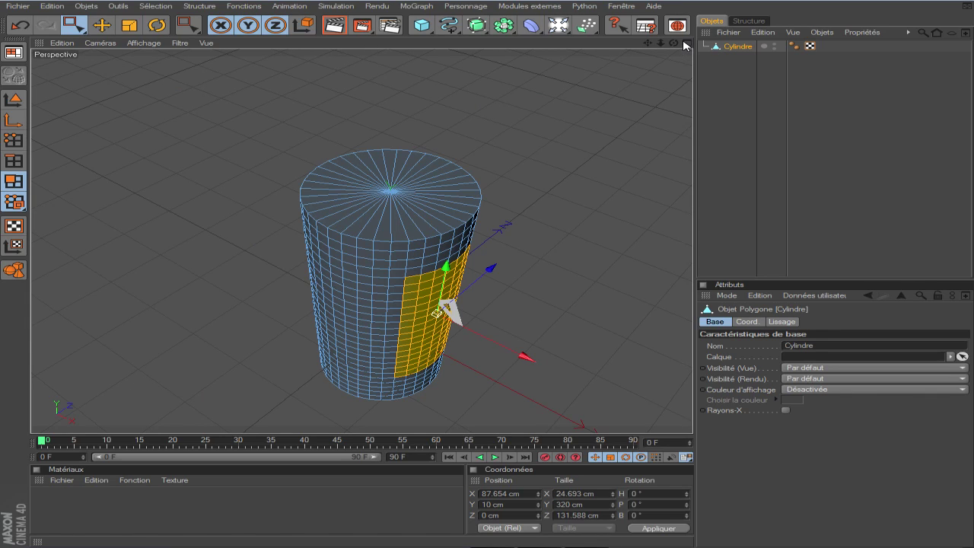
click(686, 44)
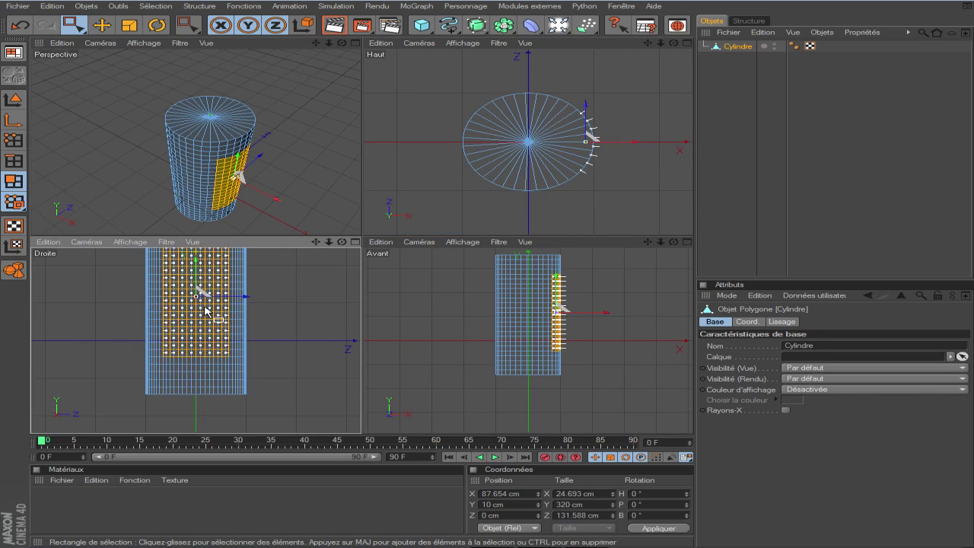
drag(161, 360, 231, 389)
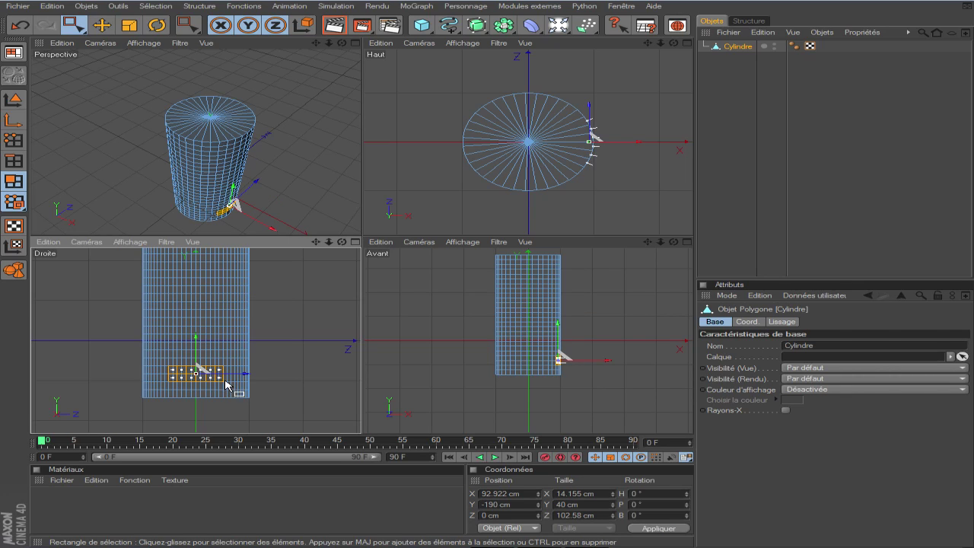
click(355, 44)
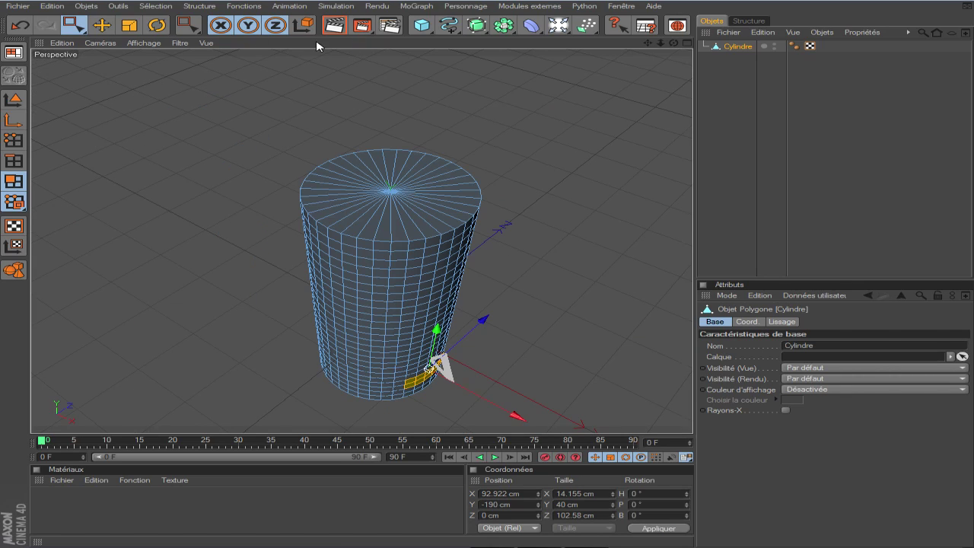
Select a rounded patch of side polygons in the Droite view with the Lasso selection tool.
click(187, 25)
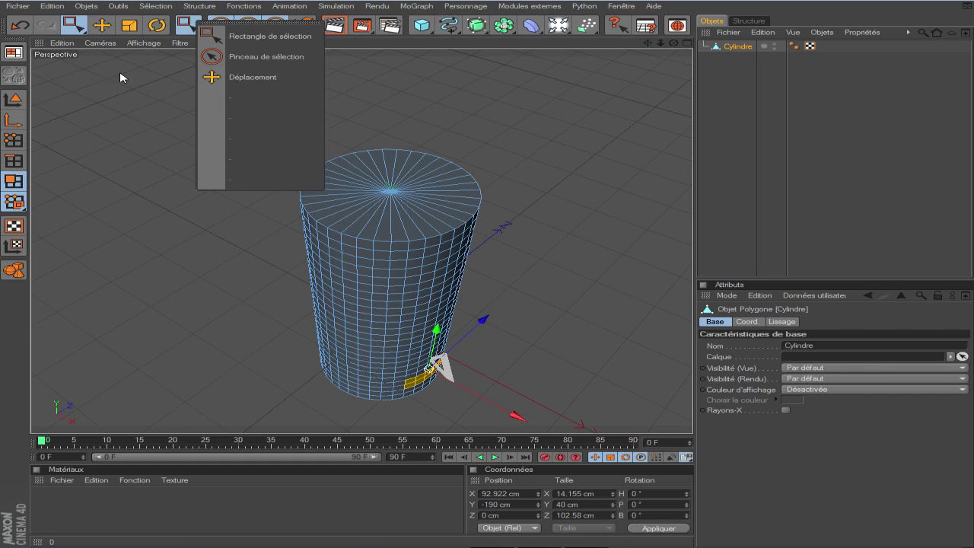
click(155, 6)
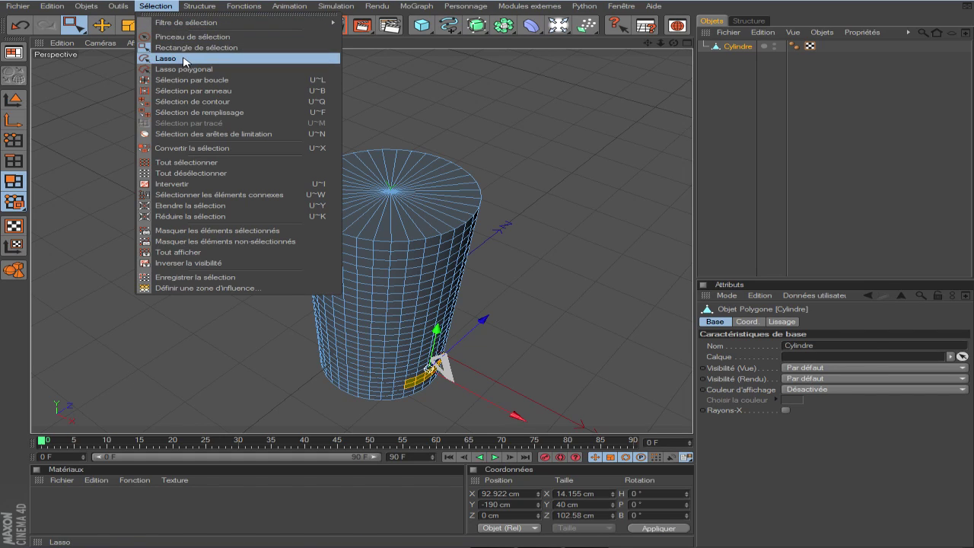
click(185, 59)
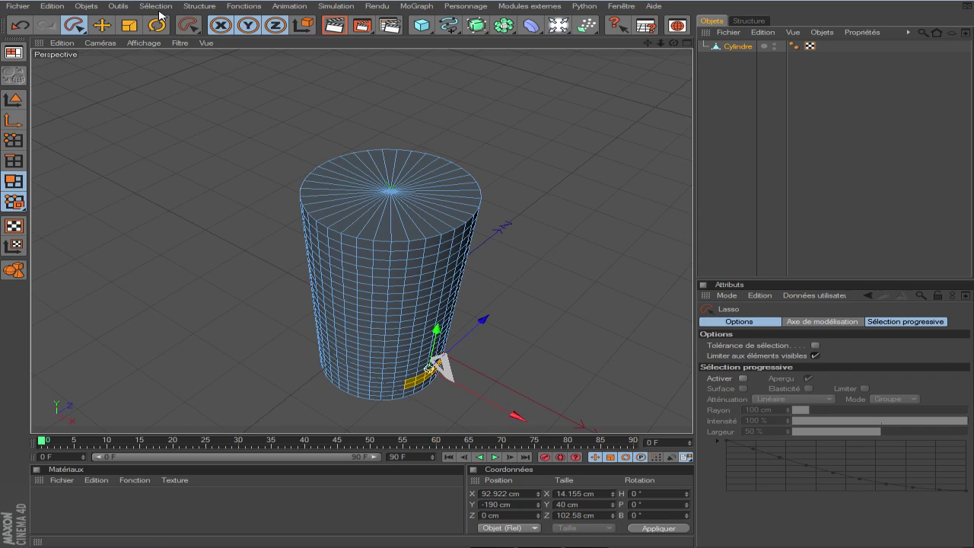
click(685, 44)
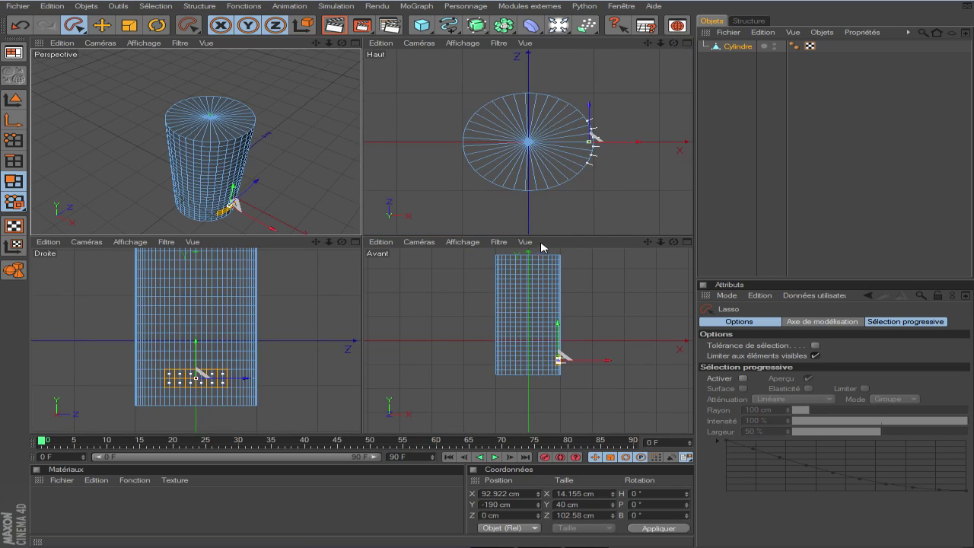
drag(184, 272, 163, 278)
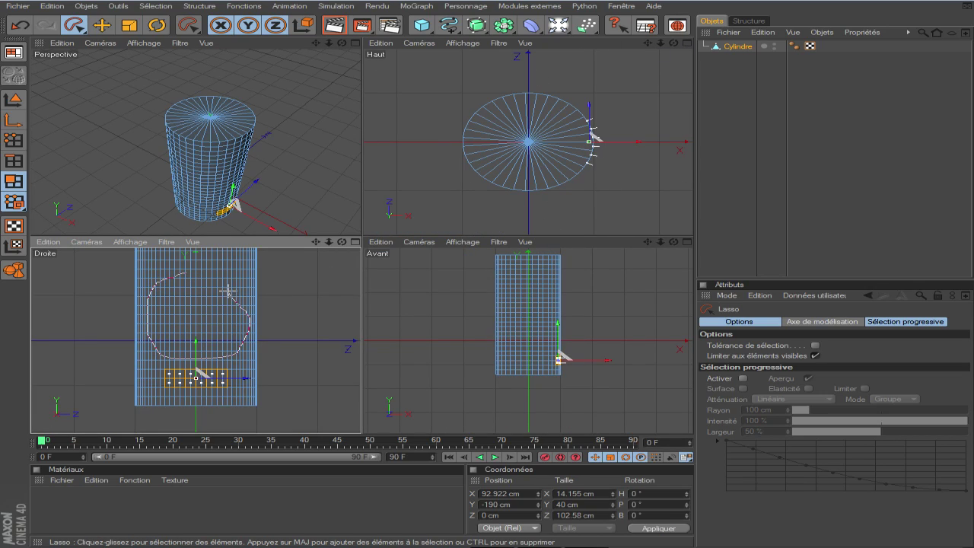
drag(184, 267, 186, 269)
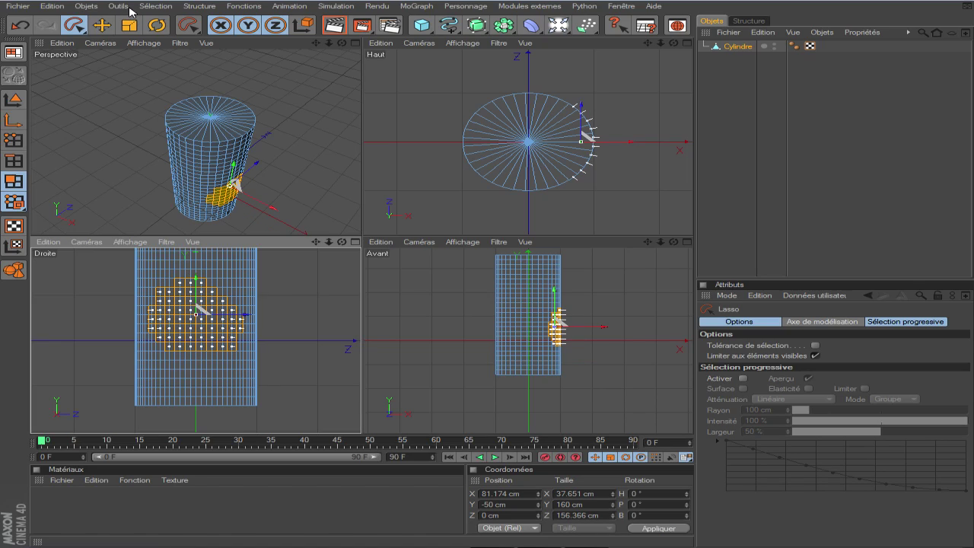
Outline a four-sided area of polygons in the Droite view with the polygonal lasso (Lasso polygonal).
click(160, 6)
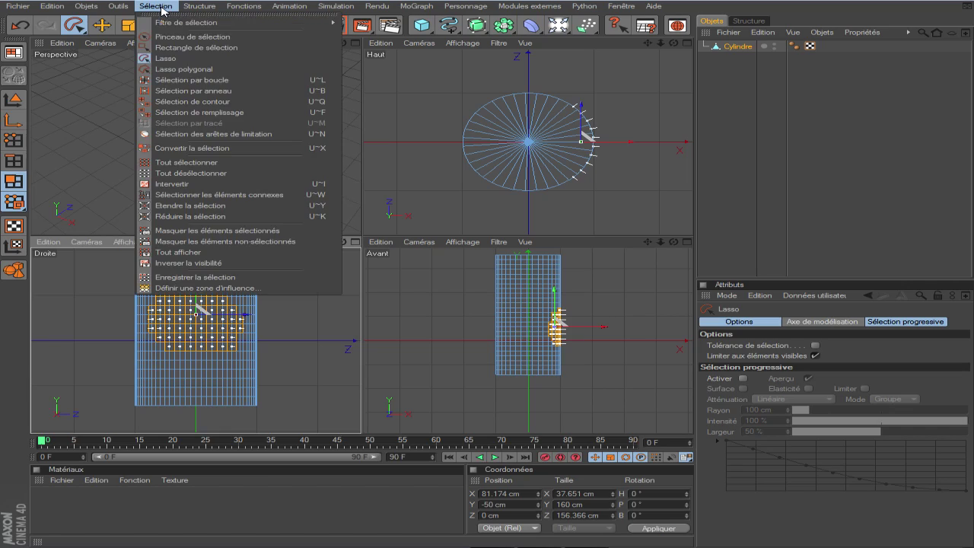
click(226, 70)
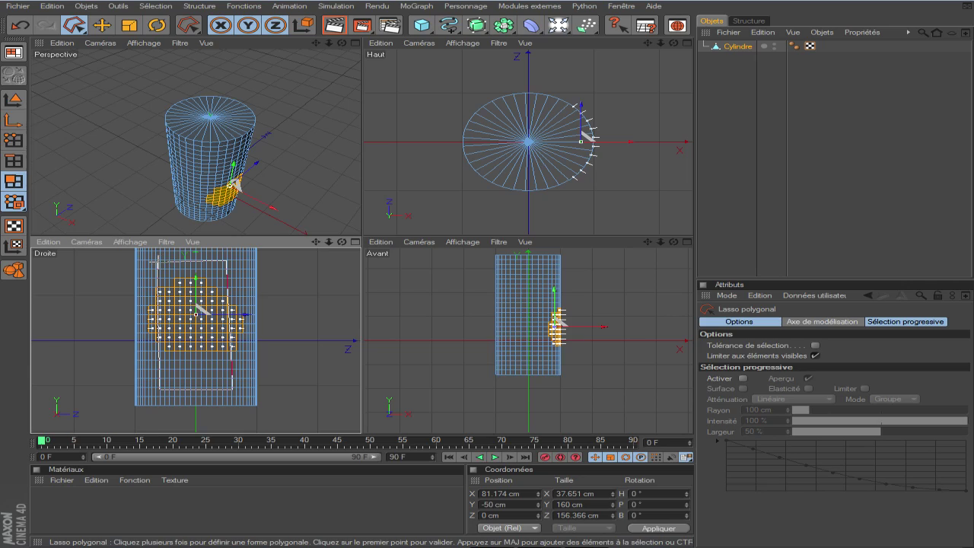
click(157, 262)
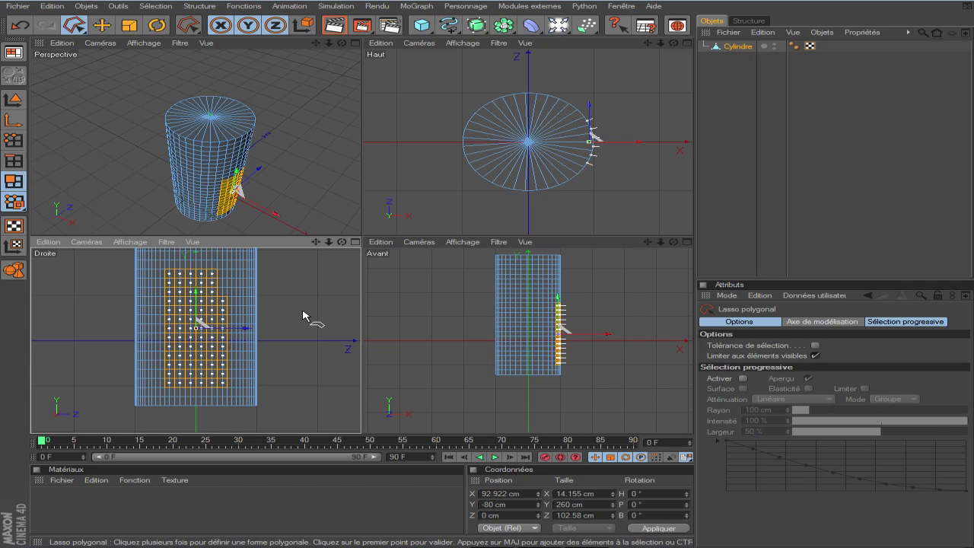
Paint a patch of side polygons in the Droite view with the selection brush (Pinceau de sélection).
click(199, 6)
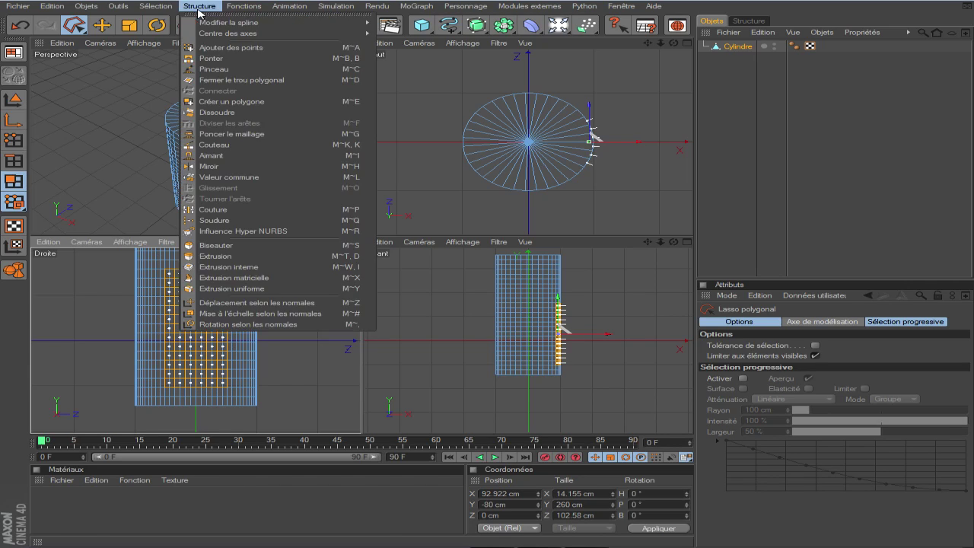
mouse_move(155, 6)
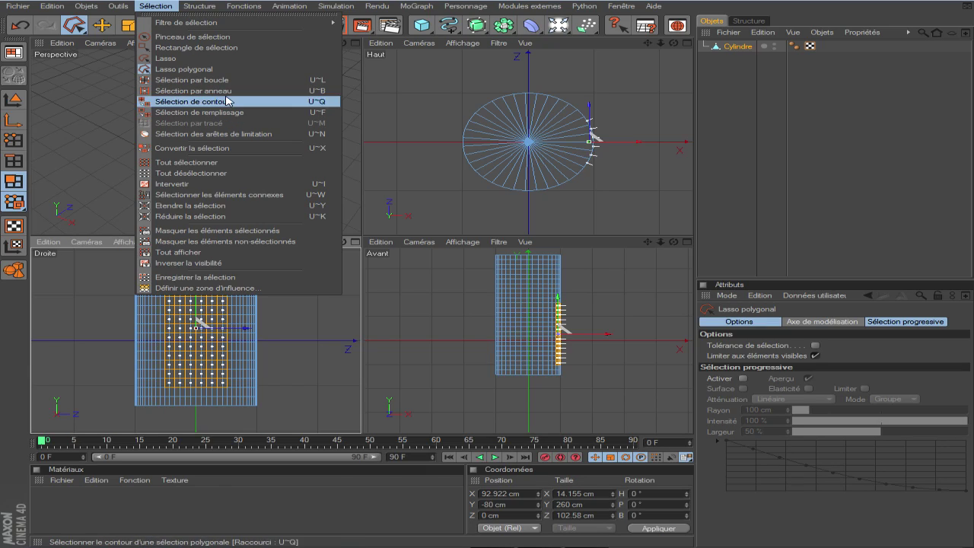
click(216, 37)
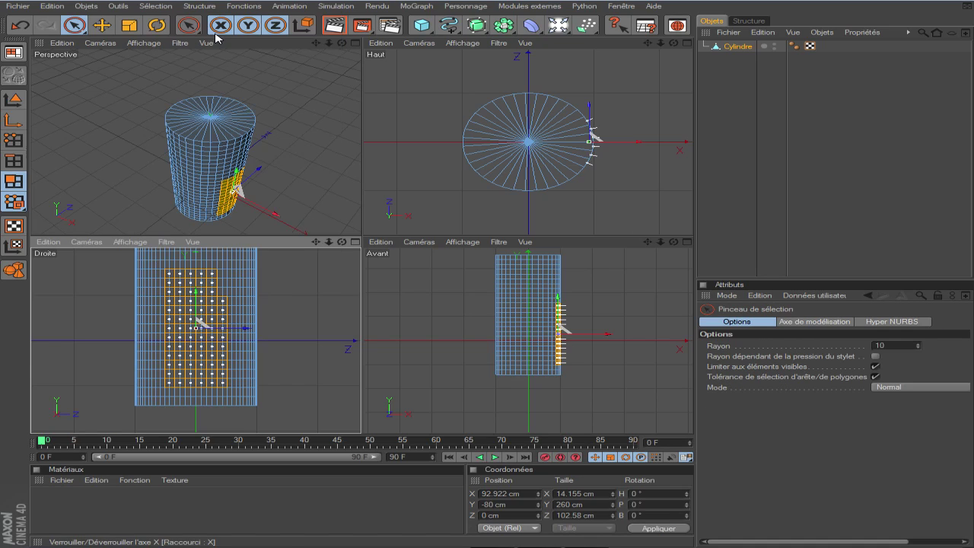
mouse_move(217, 269)
mouse_down()
mouse_move(170, 315)
mouse_move(213, 341)
mouse_move(208, 289)
mouse_move(189, 323)
mouse_up()
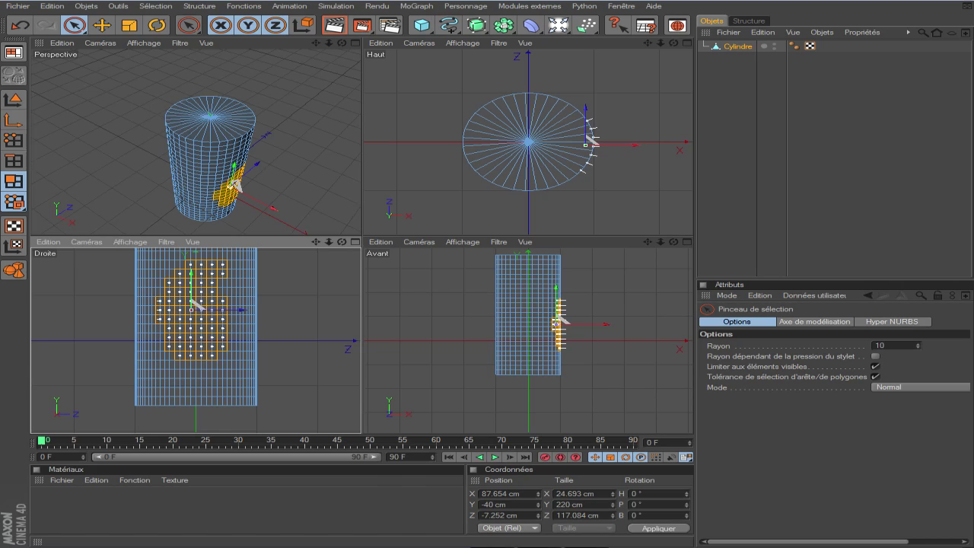
Activate the loop selection tool (Sélection par boucle) and clear the current polygon selection.
click(156, 6)
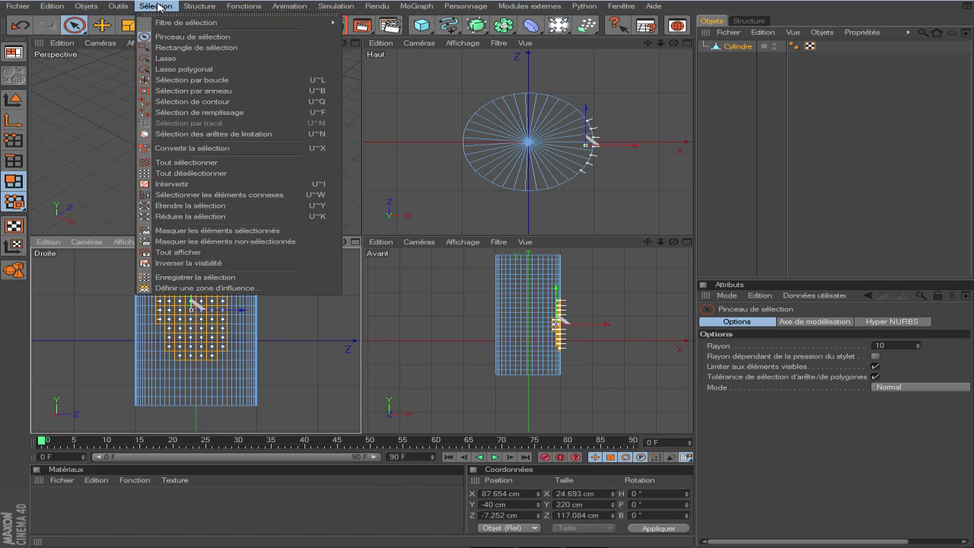
click(234, 80)
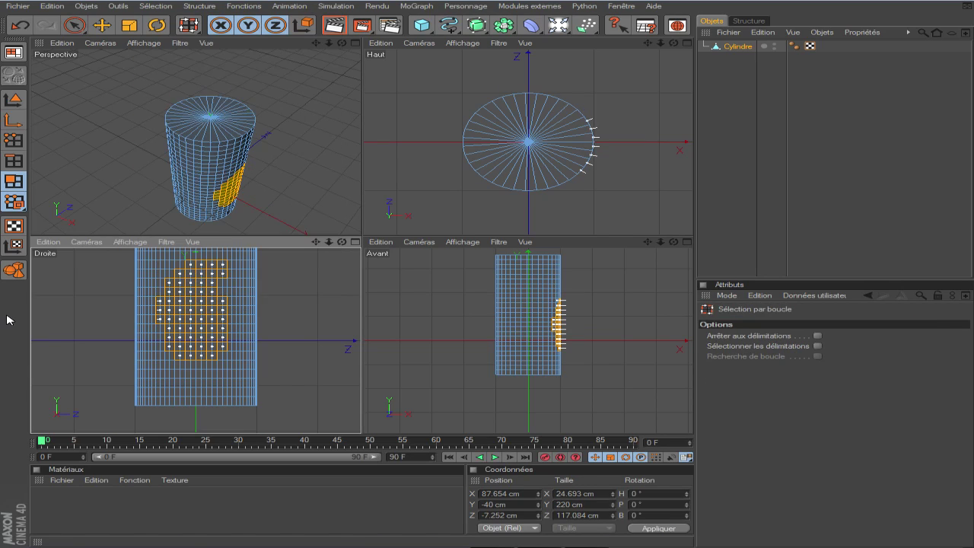
click(90, 296)
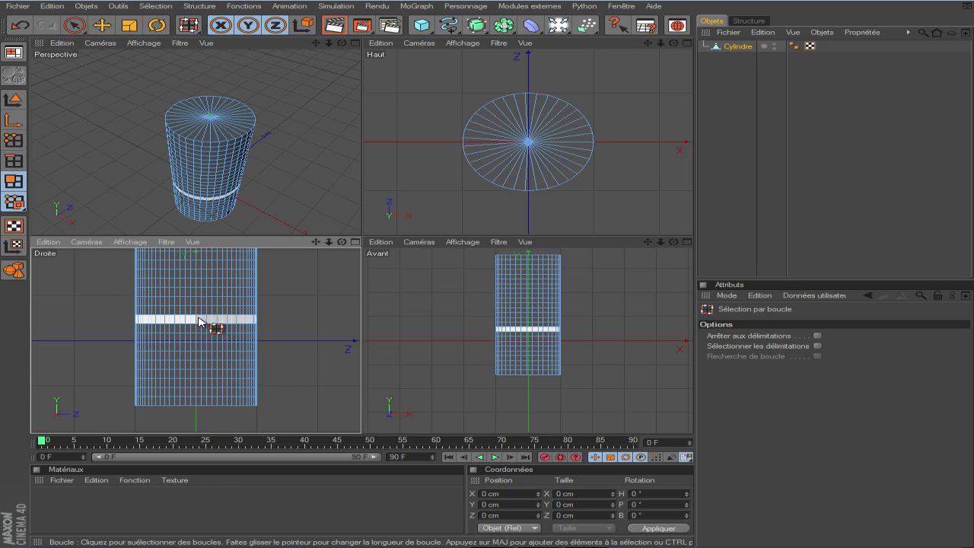
Select several spaced vertical loops of polygons around the cylinder's side in the enlarged perspective view.
click(355, 43)
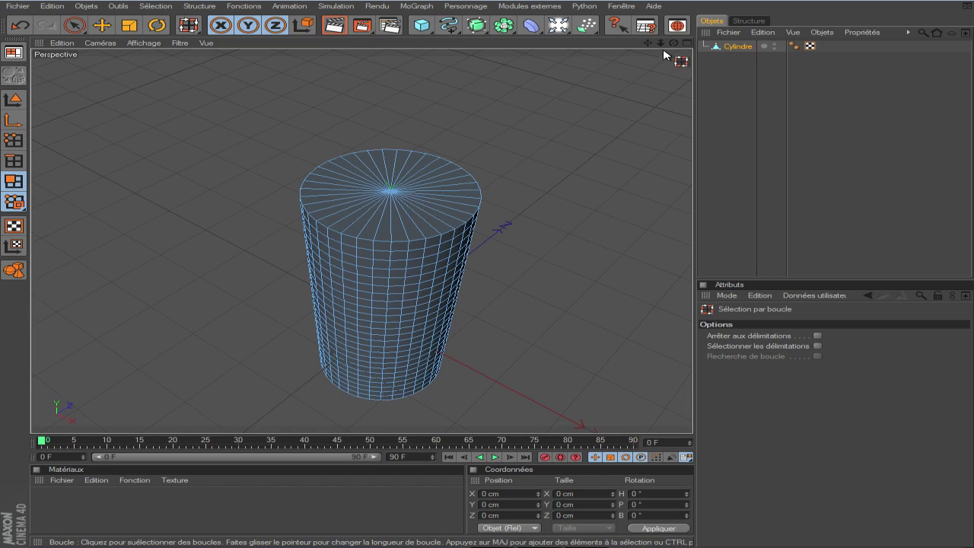
drag(673, 44, 679, 122)
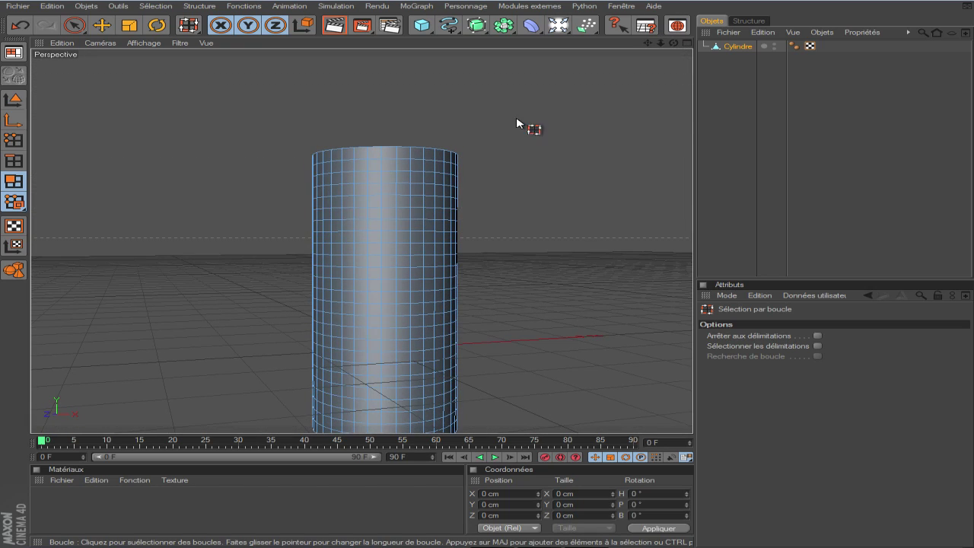
click(390, 237)
click(363, 237)
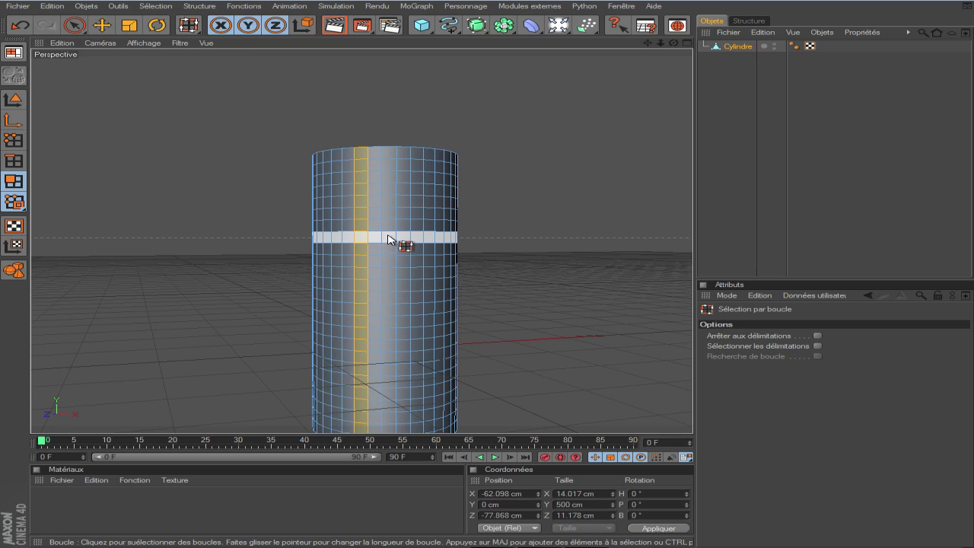
shift+click(391, 233)
shift+click(422, 235)
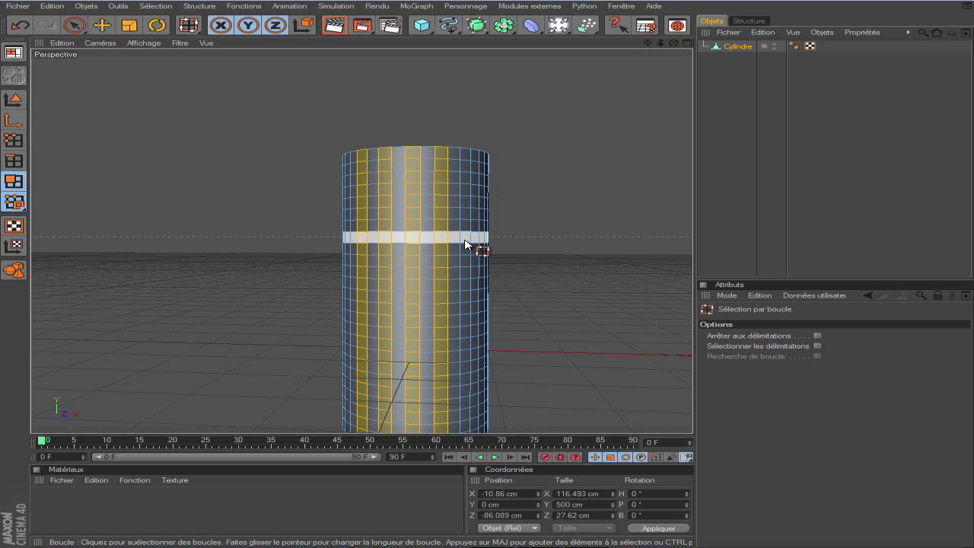
shift+click(477, 238)
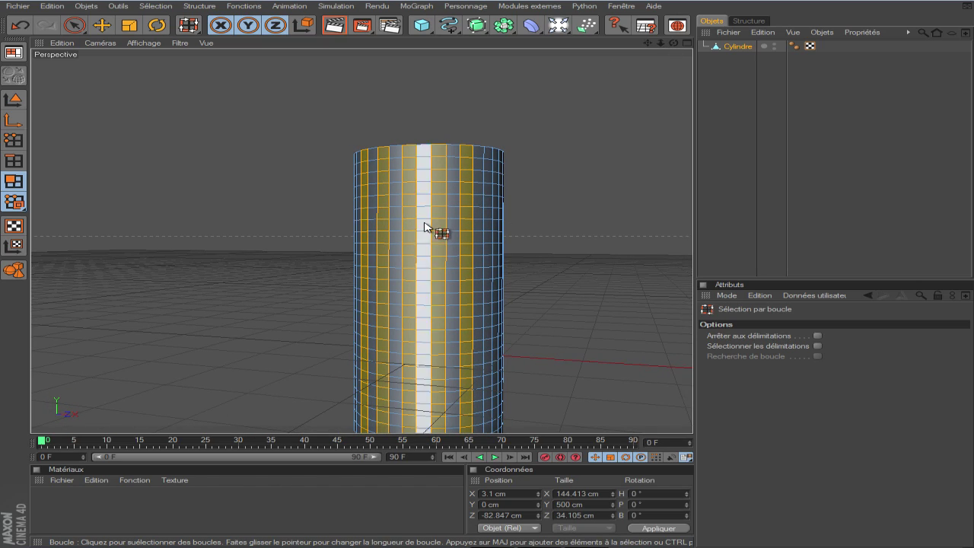
shift+click(489, 281)
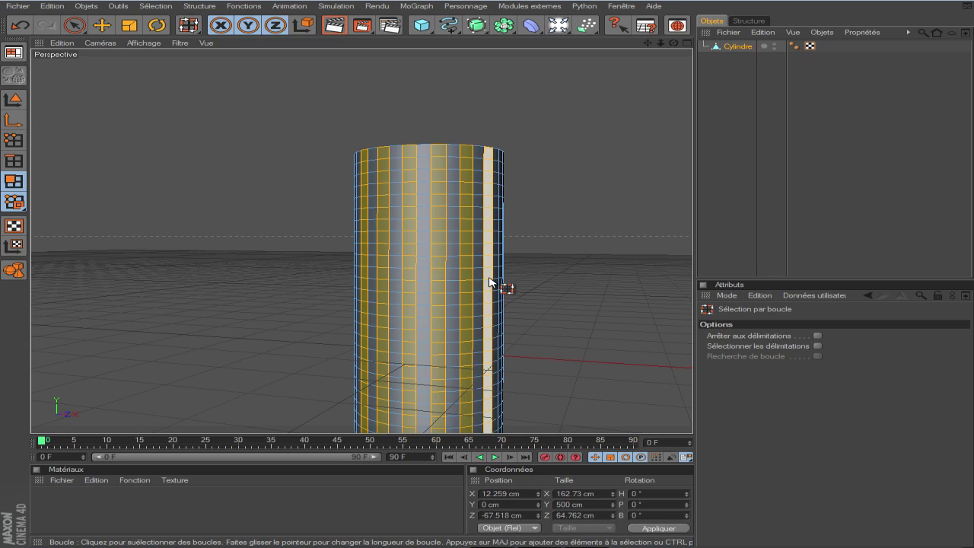
Inspect the selected vertical loops from above and clear their selection.
scroll(471, 258, down, 3)
drag(674, 42, 600, 76)
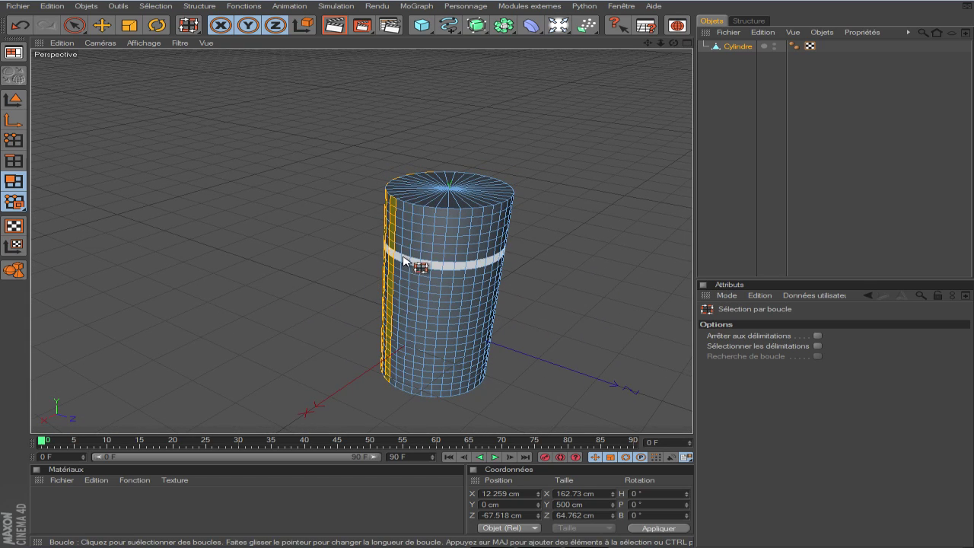
click(301, 255)
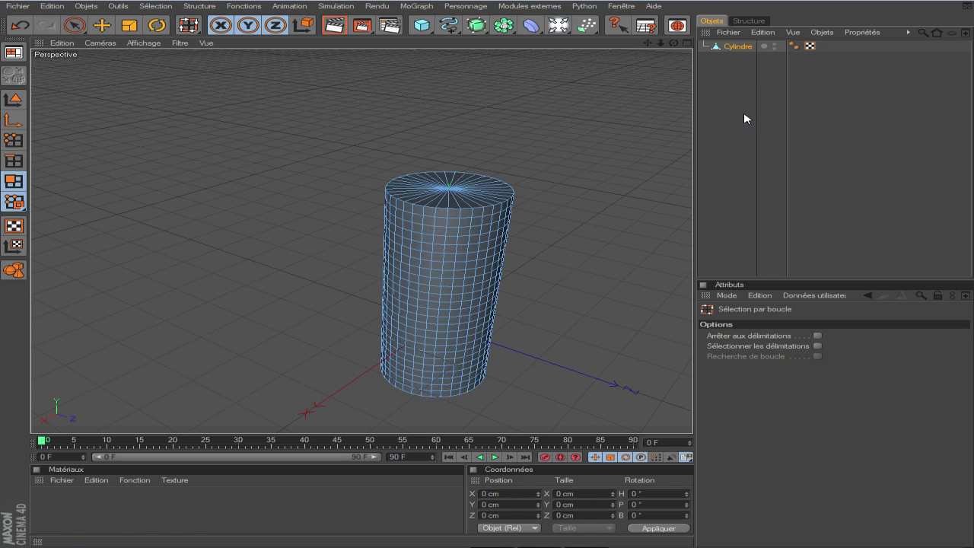
Select one horizontal ring of polygons near the cylinder's top with the ring selection tool (Sélection par anneau).
drag(672, 43, 481, 44)
click(150, 5)
click(222, 96)
click(462, 251)
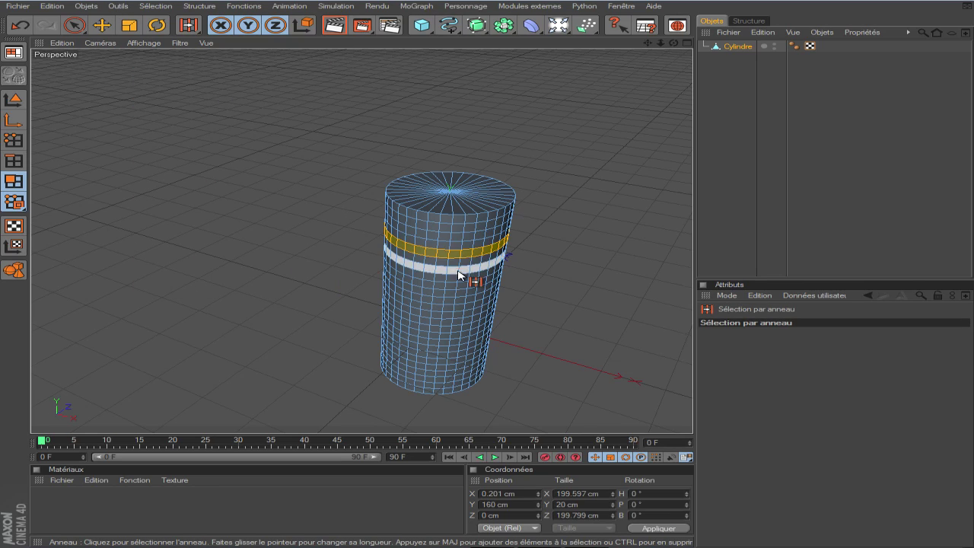
Add several more horizontal polygon rings to the selection, from the top edge down past the cylinder's middle.
shift+click(457, 268)
shift+click(461, 228)
shift+click(459, 220)
shift+click(458, 211)
shift+click(456, 202)
shift+click(446, 318)
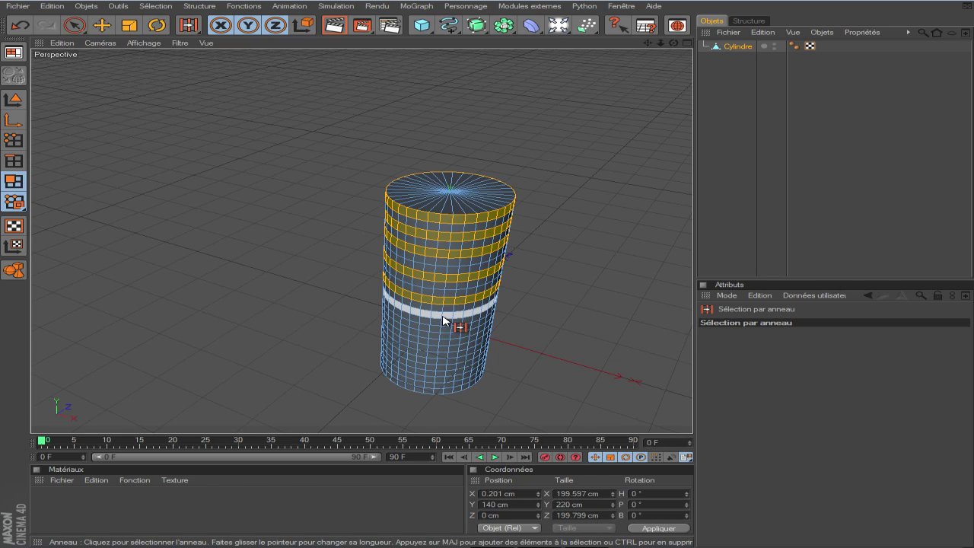
shift+click(448, 334)
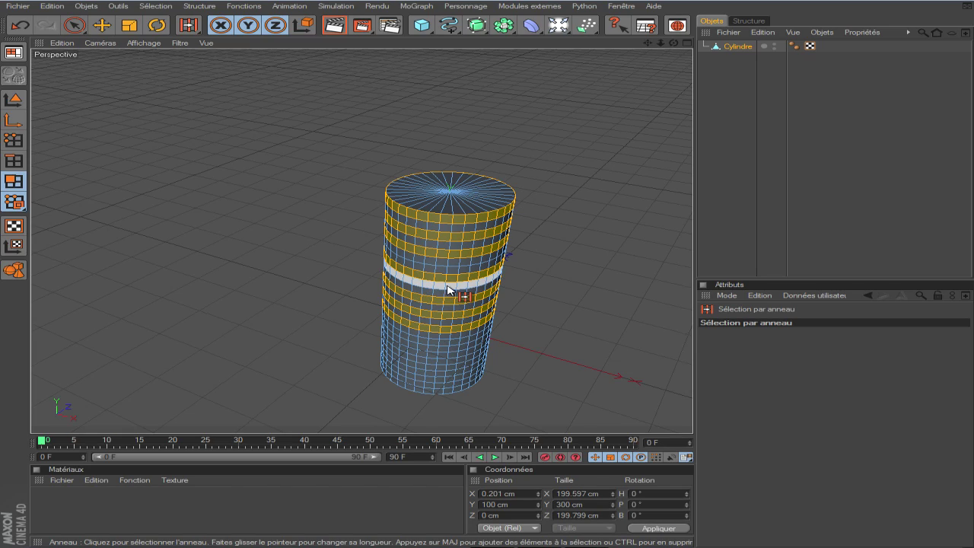
Replace the selection with a single ring near the cylinder's base and activate the contour selection tool (Sélection de contour).
click(357, 335)
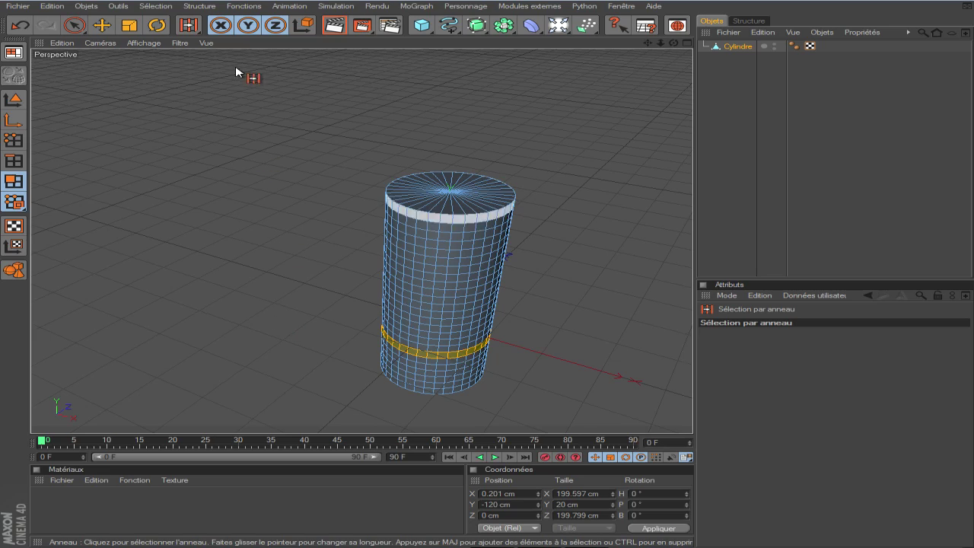
click(156, 7)
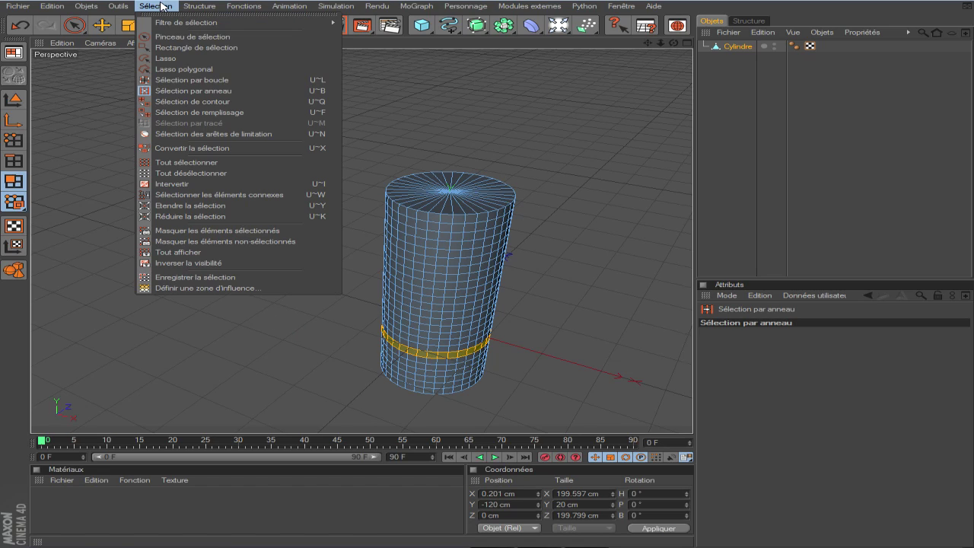
click(247, 102)
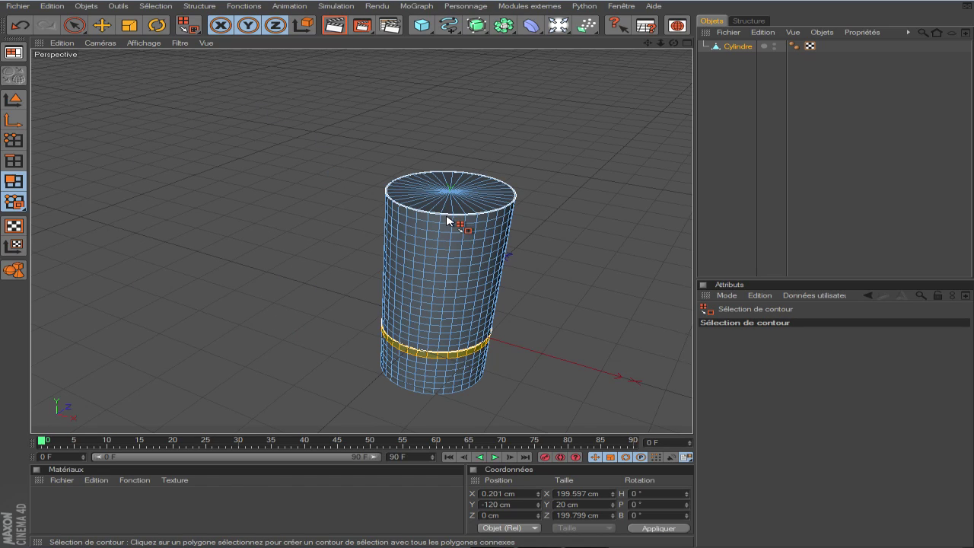
Outline the polygon ring near the base and the cylinder section above it with contour selection, and clear the result.
click(434, 344)
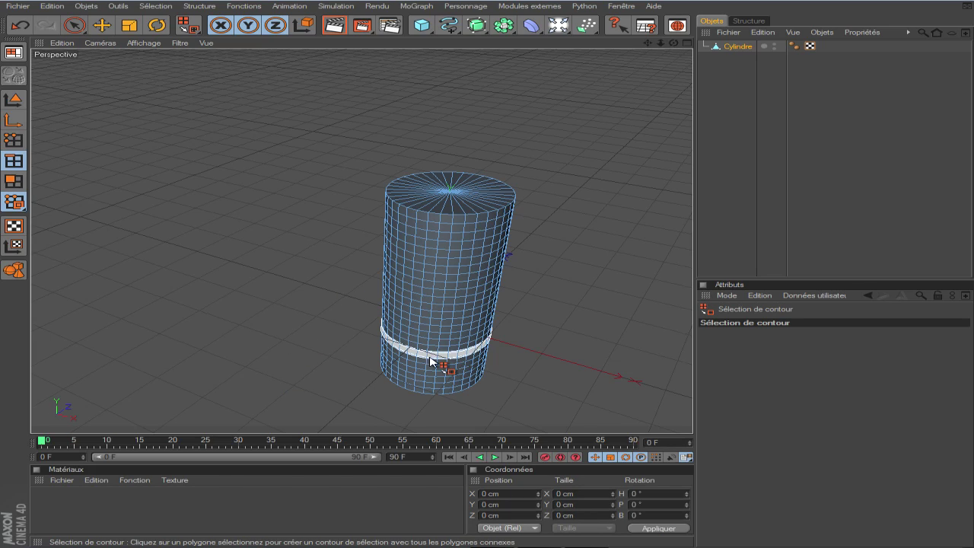
click(430, 392)
click(461, 220)
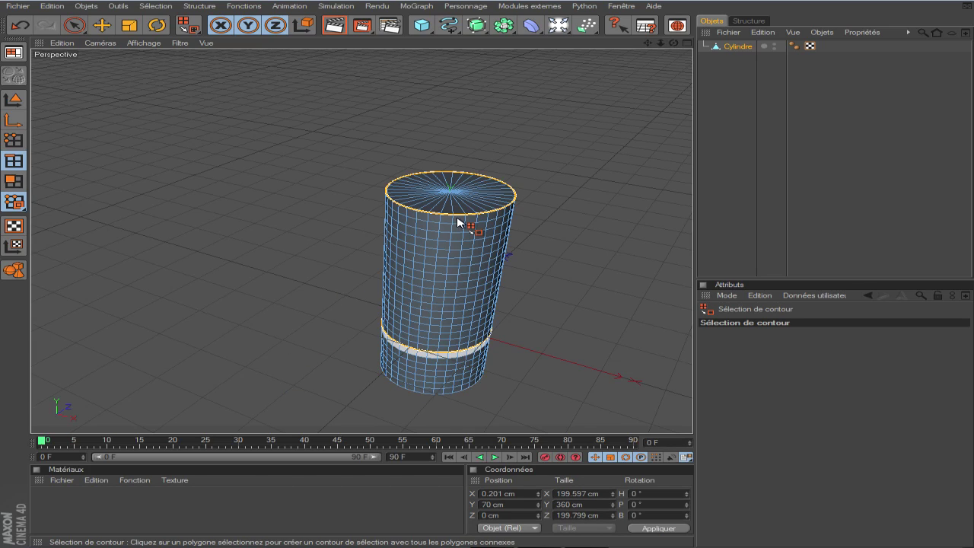
click(298, 223)
scroll(473, 357, up, 1)
scroll(474, 357, up, 3)
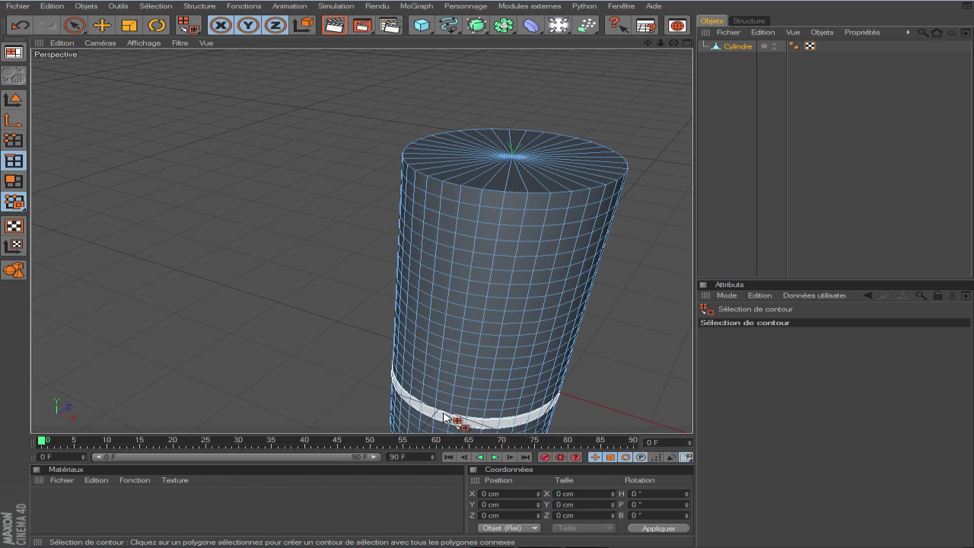
click(552, 395)
Undo the recent contour and ring selections on the cylinder.
scroll(620, 359, down, 1)
key(ctrl+z)
key(ctrl+z)
key(ctrl+z)
key(ctrl+z)
key(ctrl+z)
key(ctrl+z)
key(ctrl+z)
key(ctrl+z)
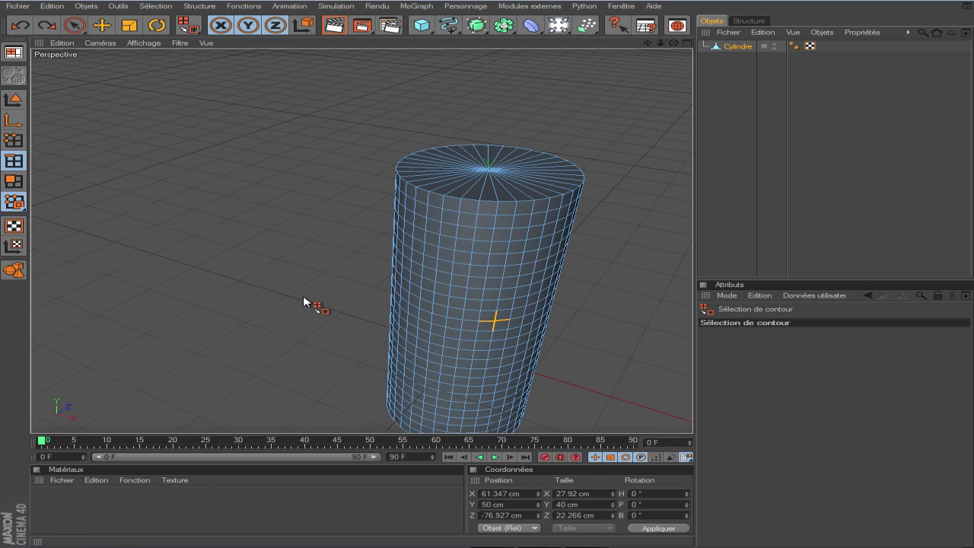
key(ctrl+d)
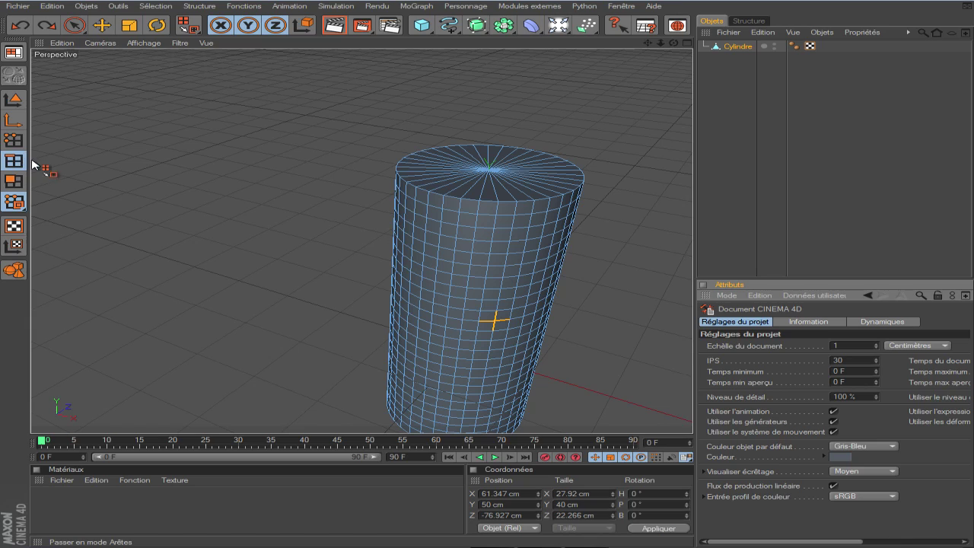
Return to polygon mode and select the cylinder side's top and bottom outlines with contour selection (Sélection de contour).
click(15, 181)
scroll(312, 305, down, 3)
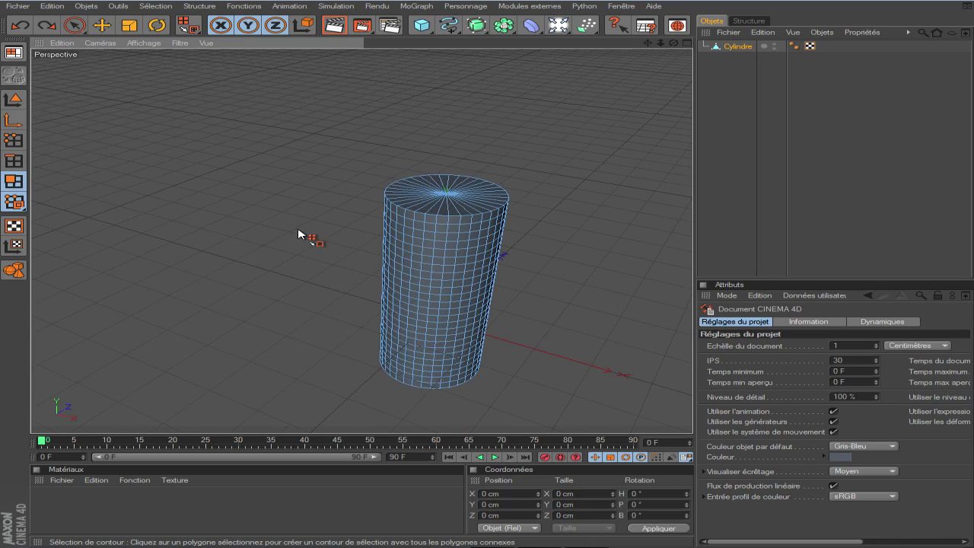
click(151, 7)
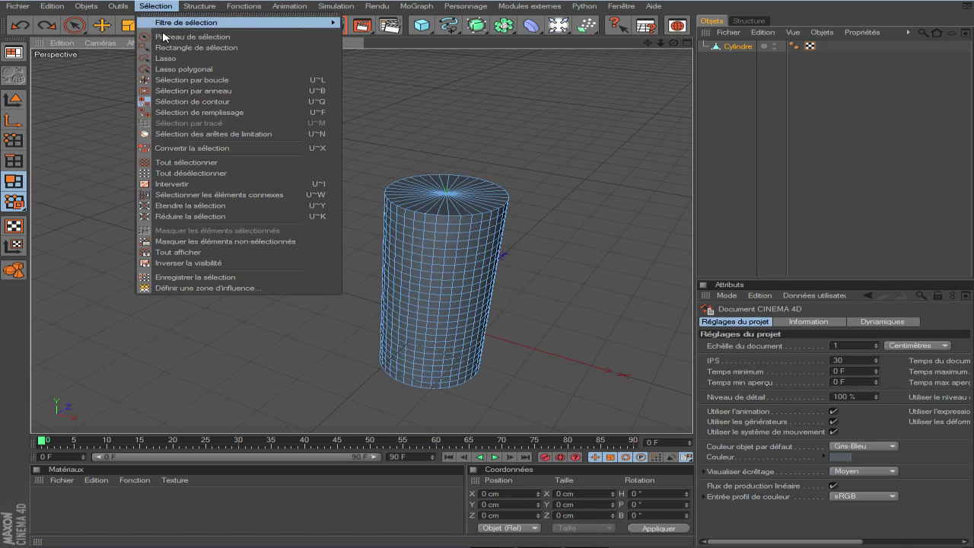
click(228, 99)
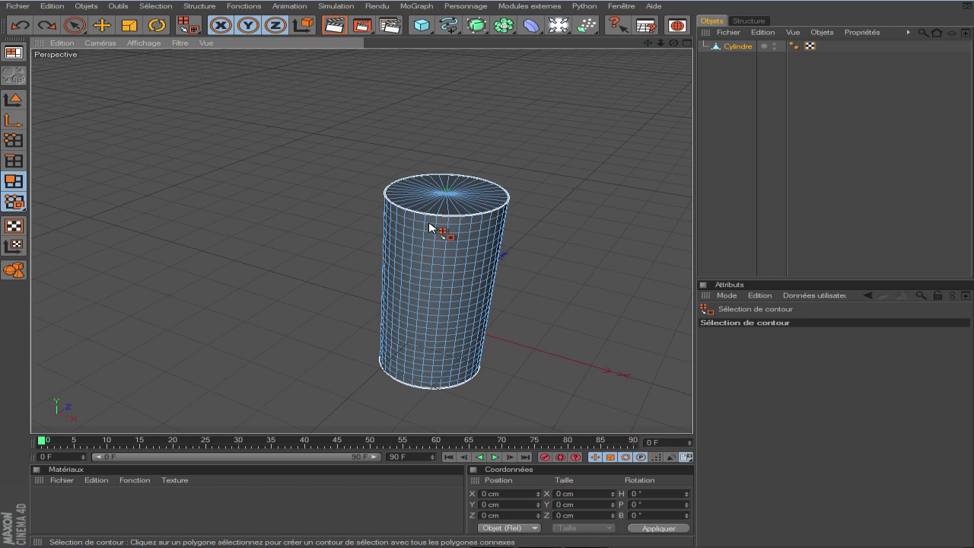
click(436, 228)
drag(673, 43, 674, 39)
click(445, 207)
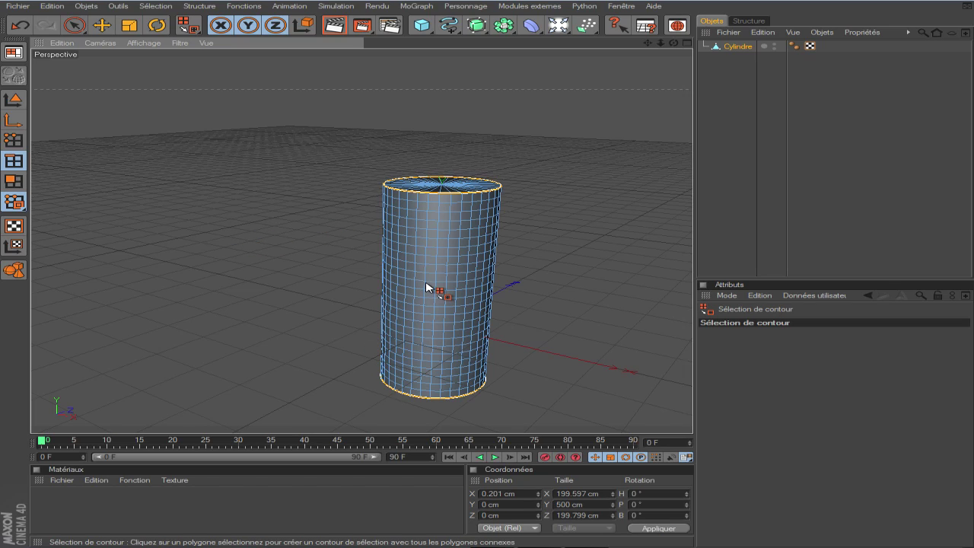
Select all side polygons between the top and bottom outlines with fill selection (Sélection de remplissage).
click(163, 6)
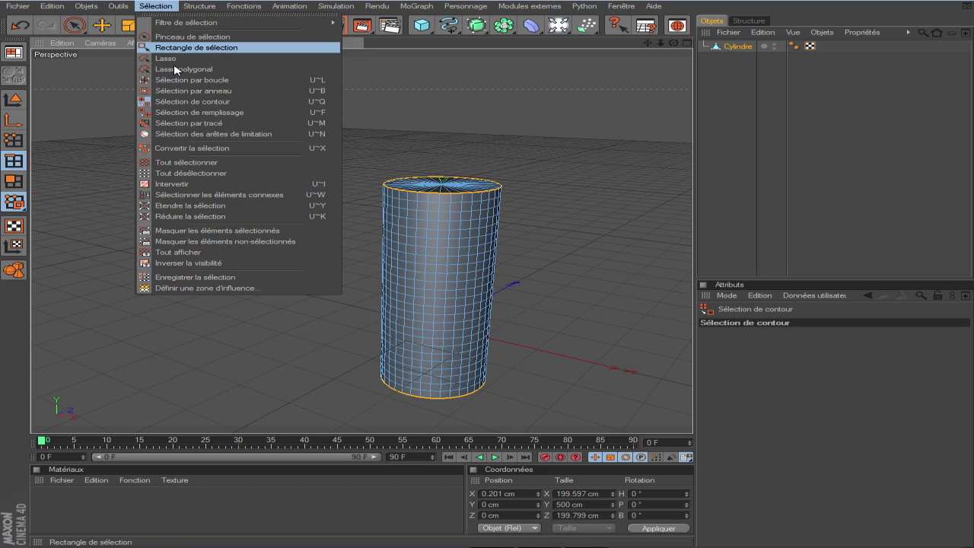
click(230, 114)
click(459, 262)
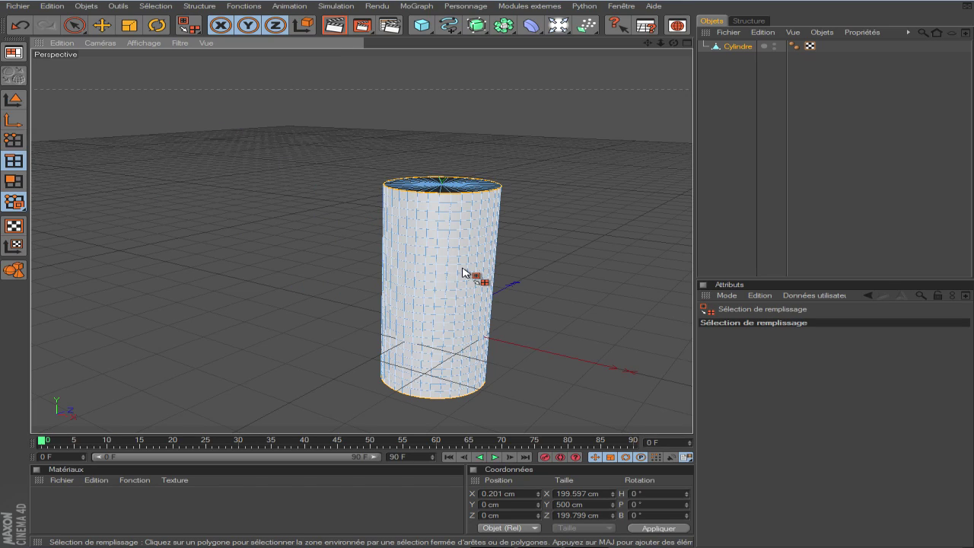
key(Return)
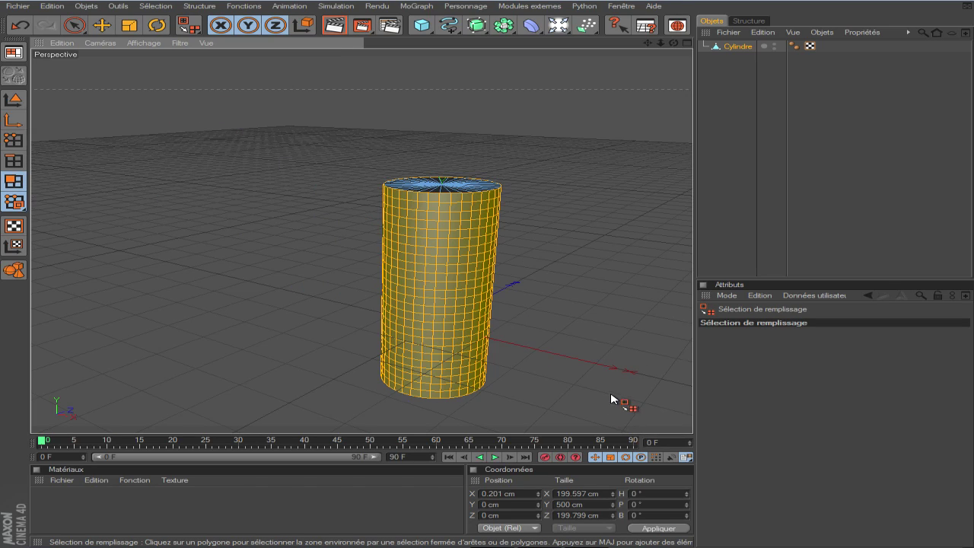
click(465, 190)
Change the fill selection to only the cylinder's bottom and top caps, removing the side polygons.
mouse_move(674, 43)
mouse_down()
mouse_move(674, 30)
mouse_move(677, 45)
mouse_up()
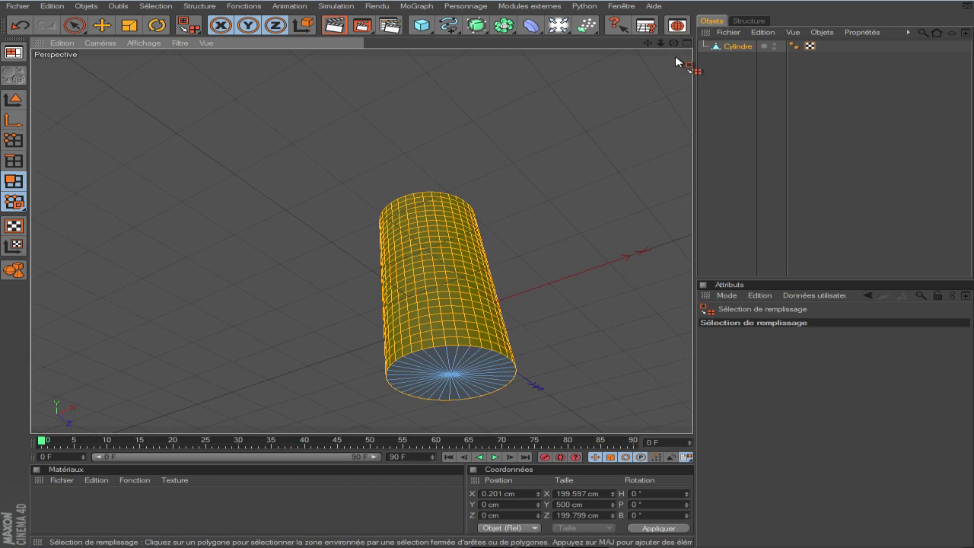
shift+click(486, 379)
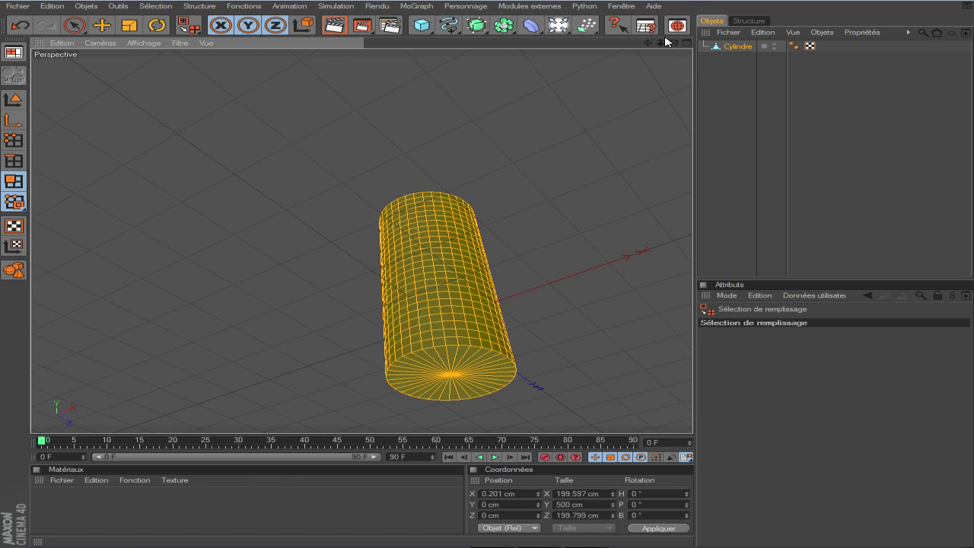
ctrl+click(460, 294)
drag(674, 43, 467, 200)
shift+click(512, 156)
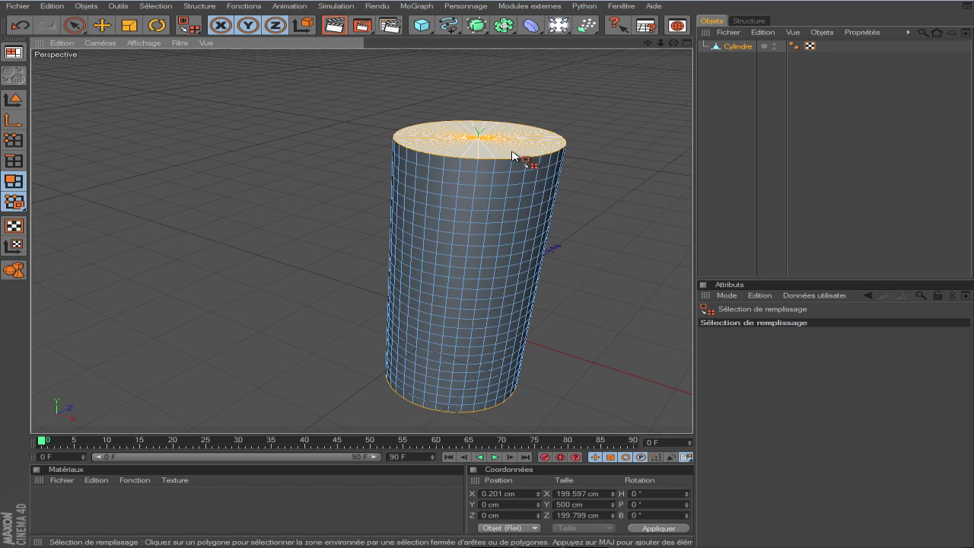
drag(661, 42, 609, 43)
drag(677, 45, 723, 42)
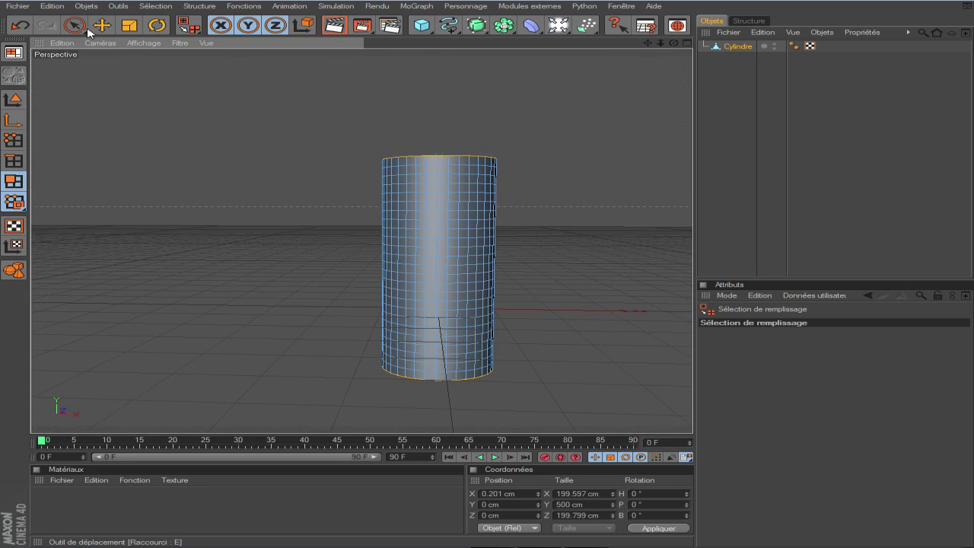
Activate the brush selection tool, try to shift the selected caps sideways with the Move tool, and undo the shift.
click(149, 6)
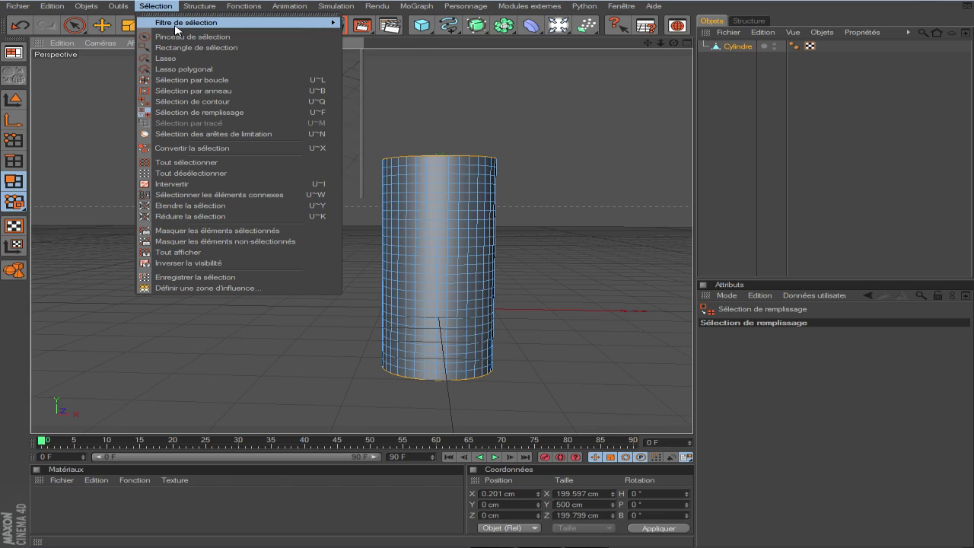
mouse_move(176, 26)
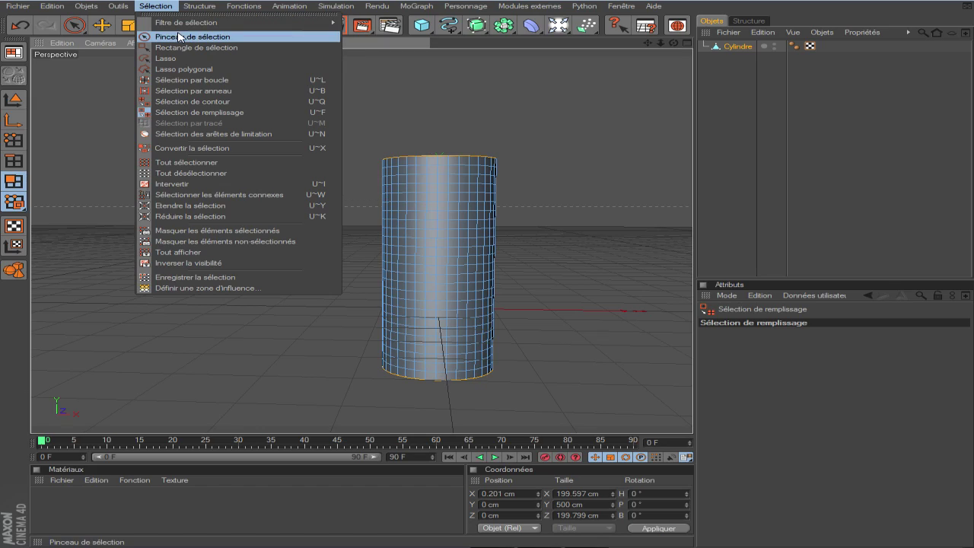
click(179, 37)
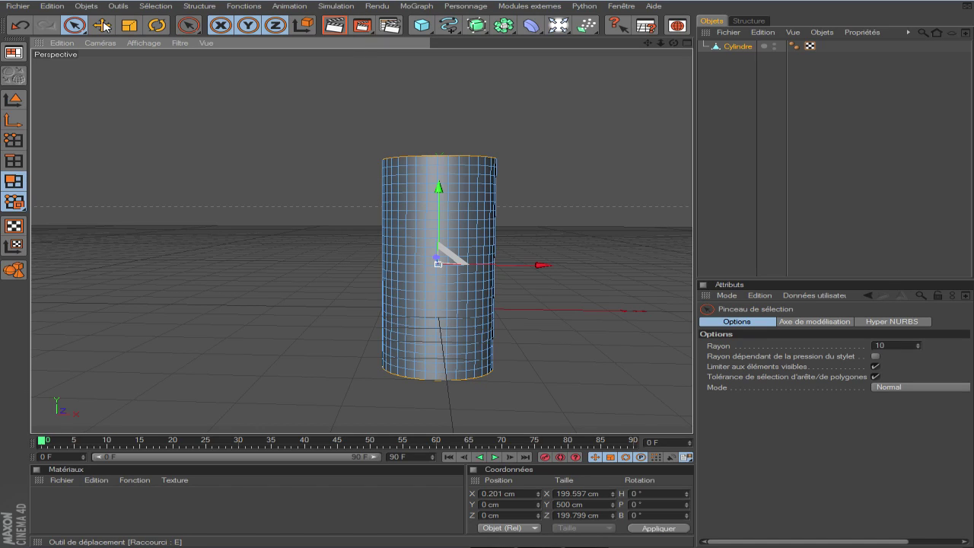
click(101, 25)
drag(133, 202, 135, 202)
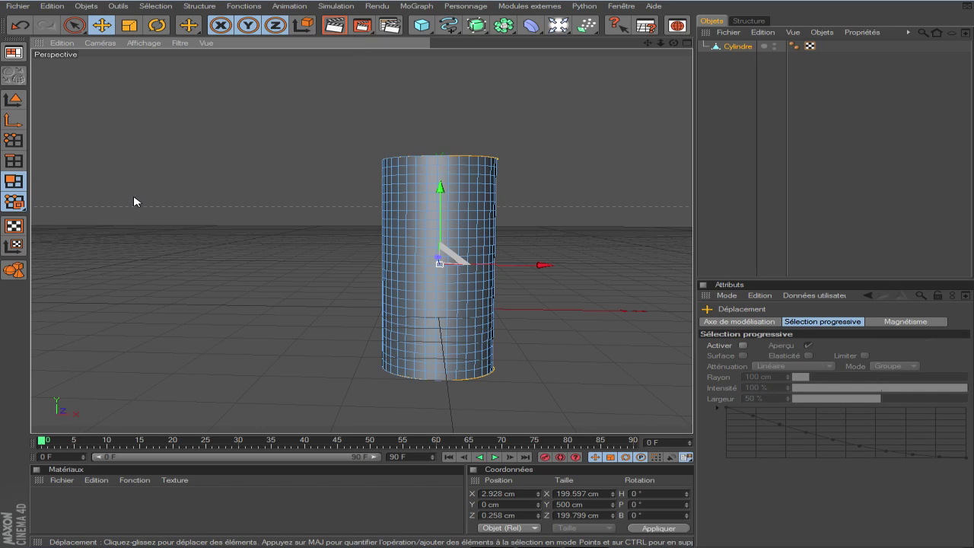
key(ctrl+z)
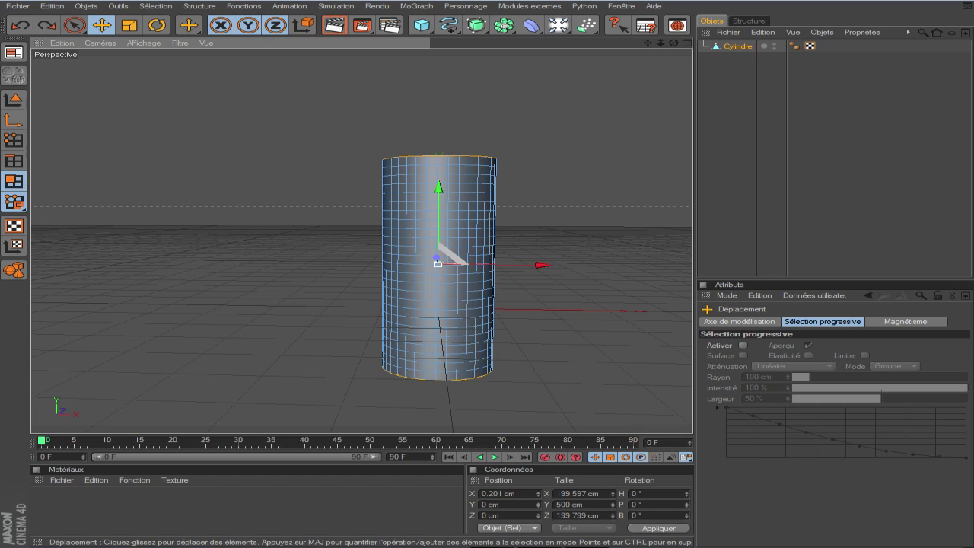
Replace the selection with only the cylinder's top cap, using fill selection (Sélection de remplissage).
scroll(526, 317, up, 3)
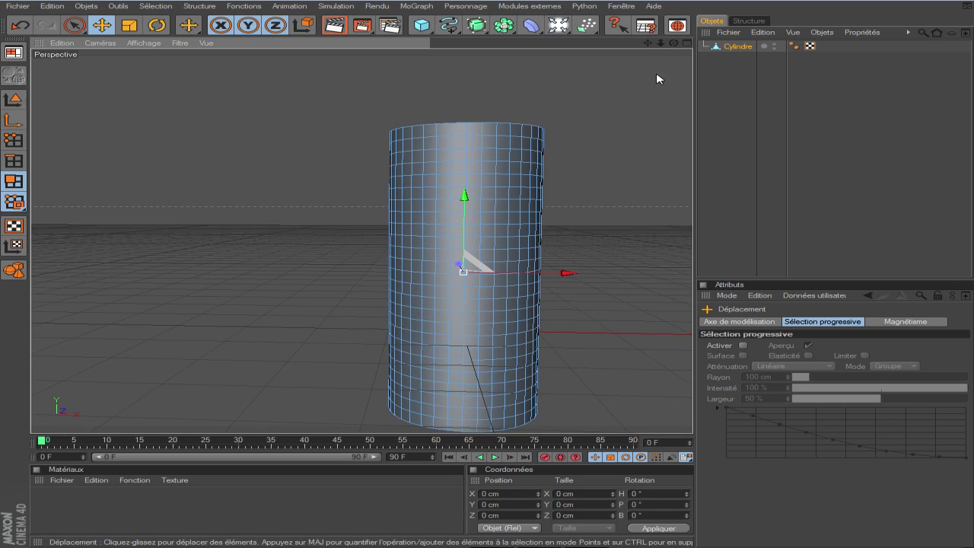
drag(673, 43, 670, 114)
drag(650, 41, 563, 41)
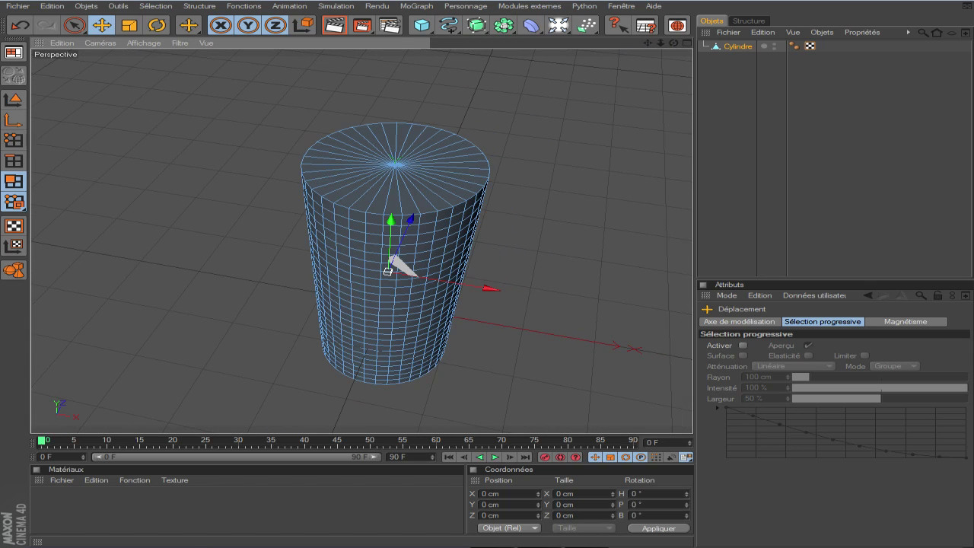
click(156, 6)
click(248, 113)
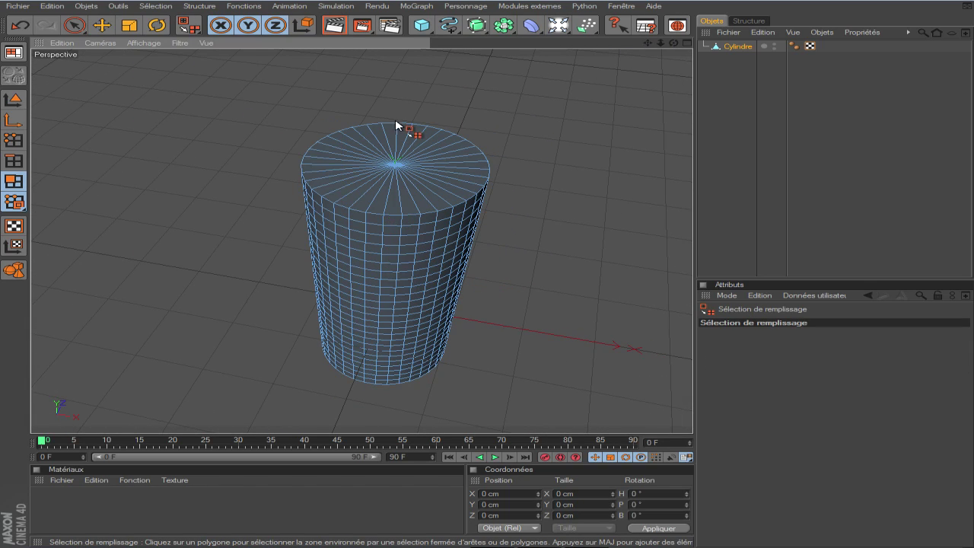
click(398, 157)
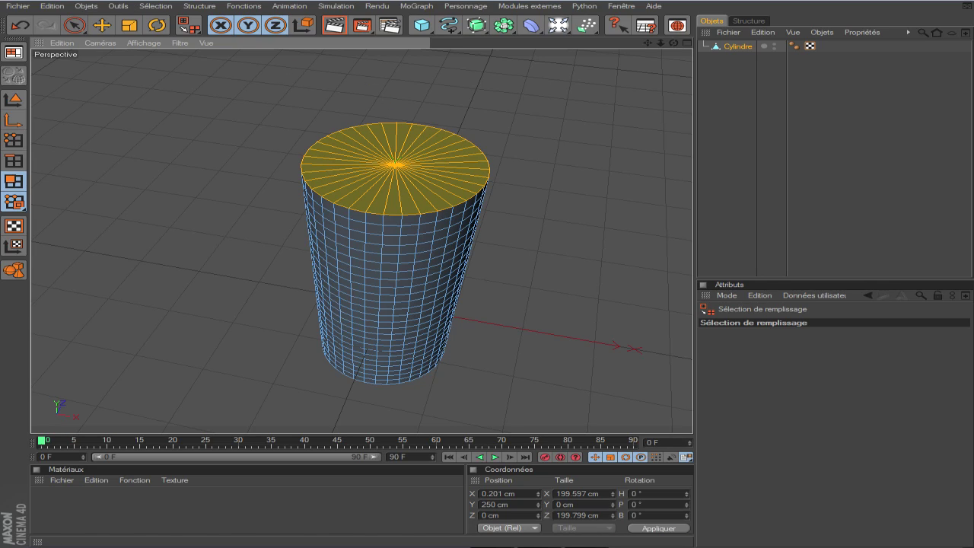
Try the Modeling layout, return to the Standard layout, and look over the commands available for the top cap polygons.
click(19, 54)
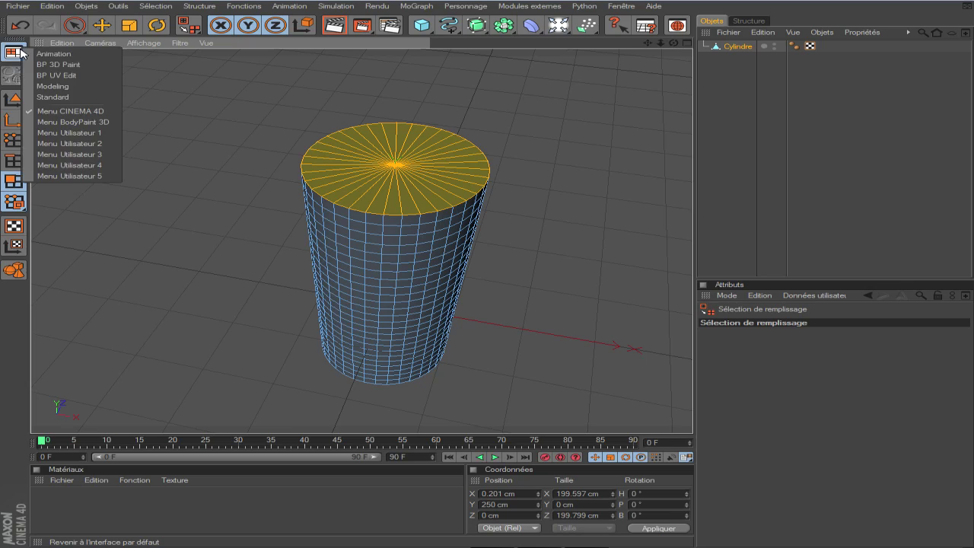
click(68, 87)
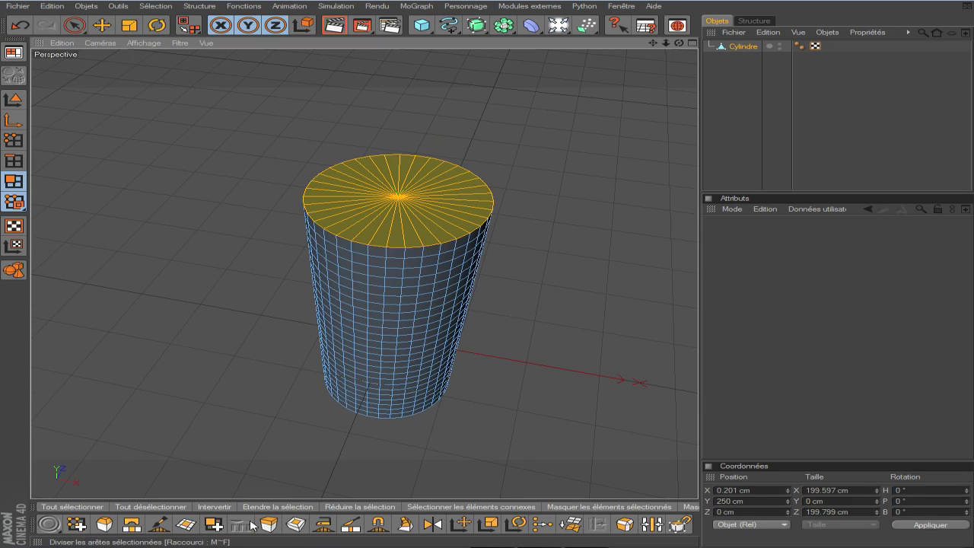
click(13, 52)
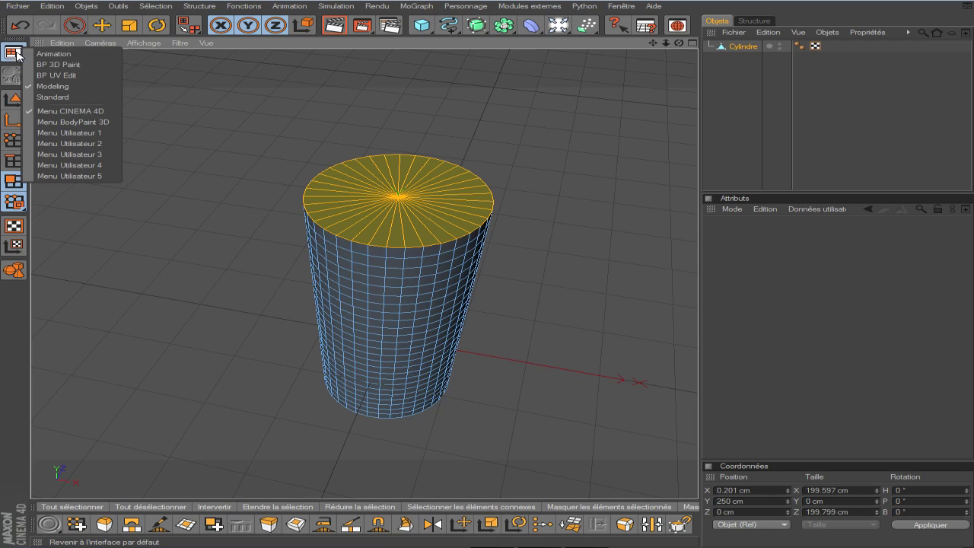
click(106, 101)
right_click(426, 181)
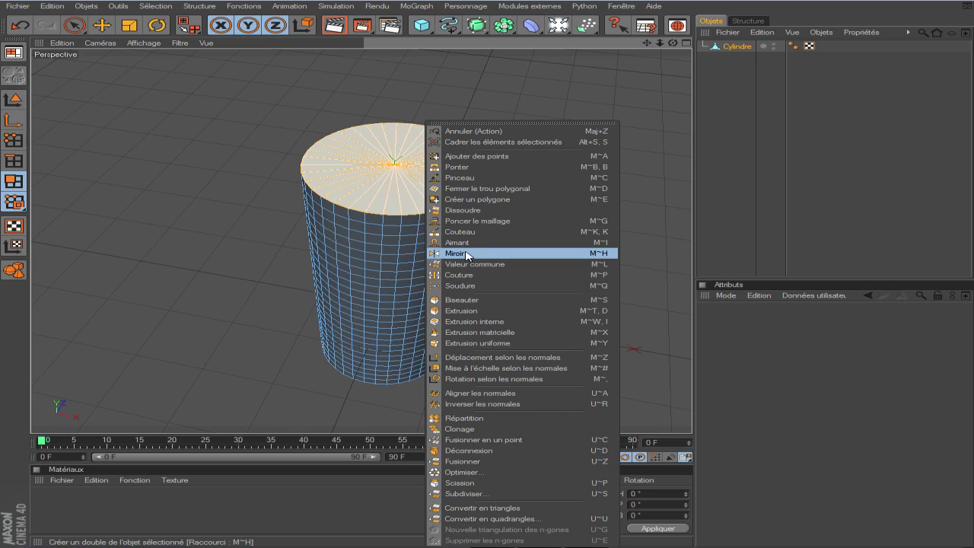
key(Escape)
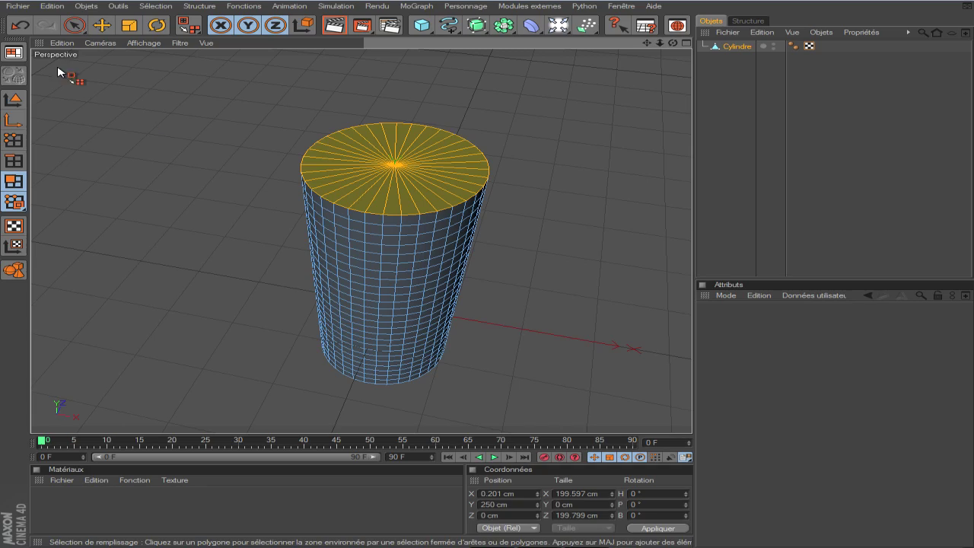
Switch the interface to the Modeling layout.
click(15, 54)
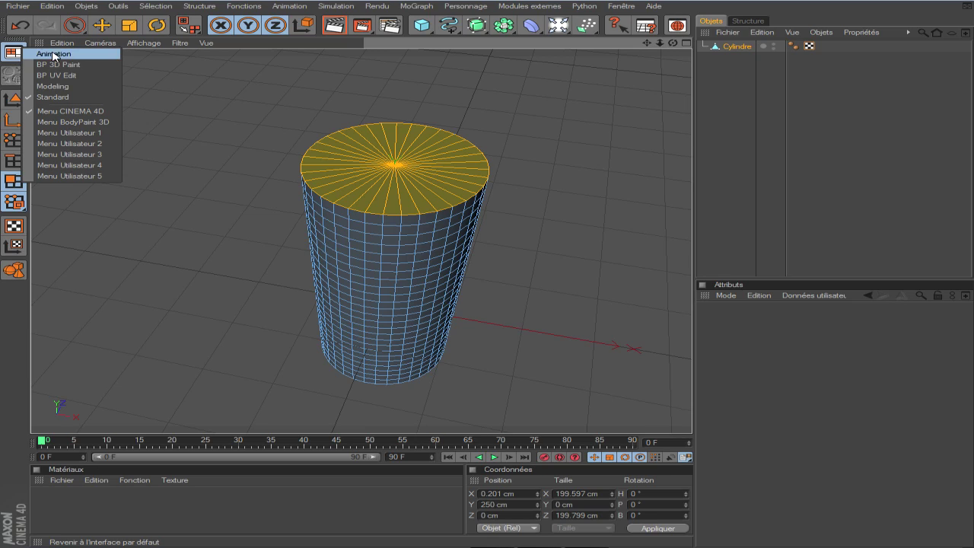
click(77, 86)
Switch to Skype, open the account's online status options, and return to Cinema 4D.
click(549, 546)
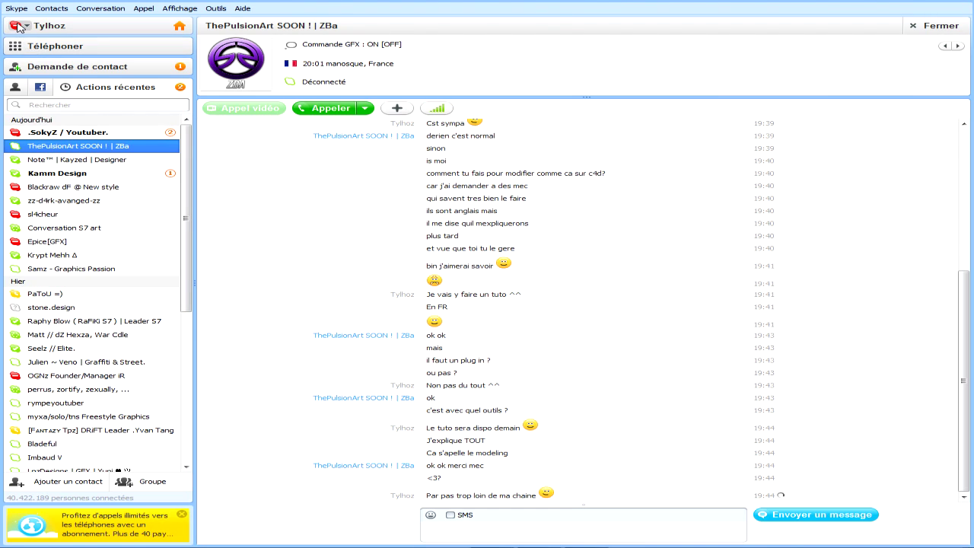
click(17, 26)
click(74, 87)
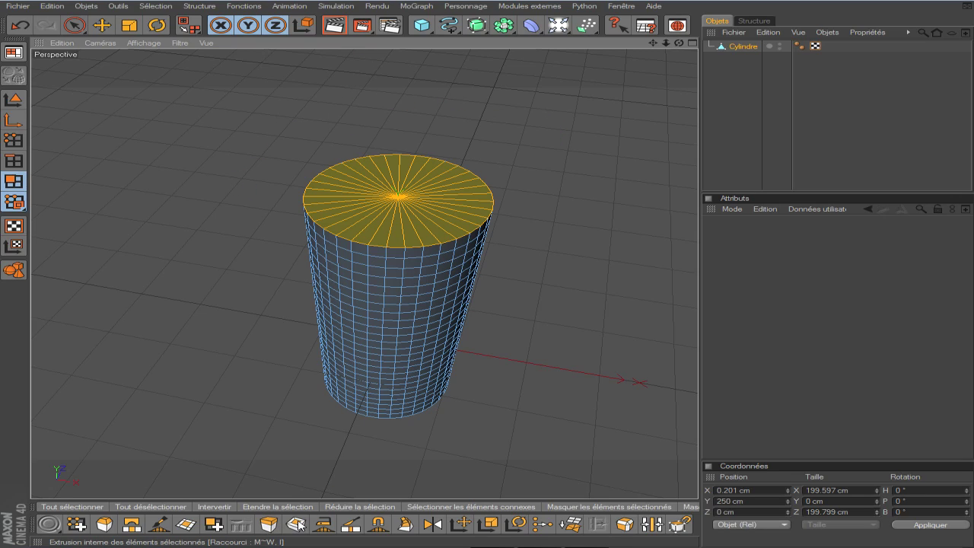
Try an outward inner extrusion of about -40.1 cm on the top cap, undo it, and inset the cap about 4.6 cm.
right_click(404, 197)
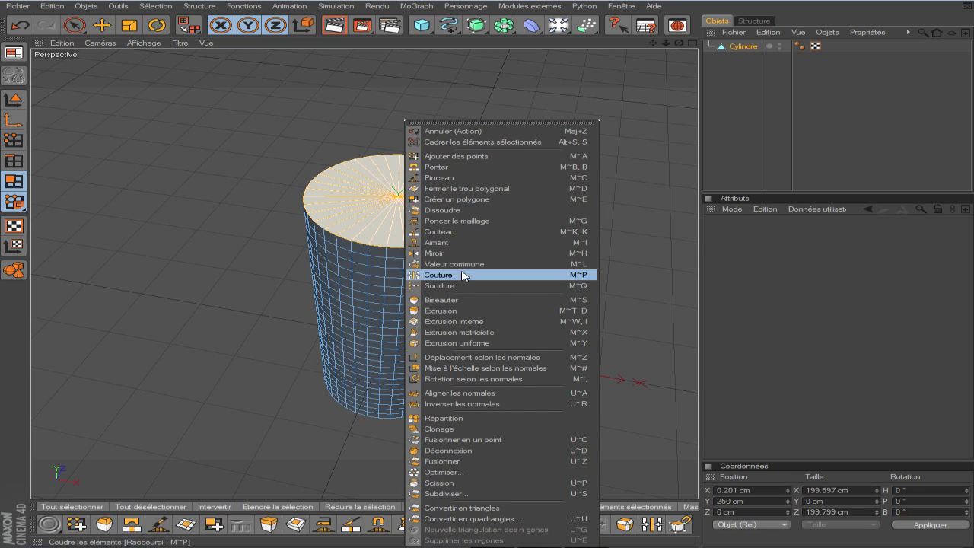
click(489, 321)
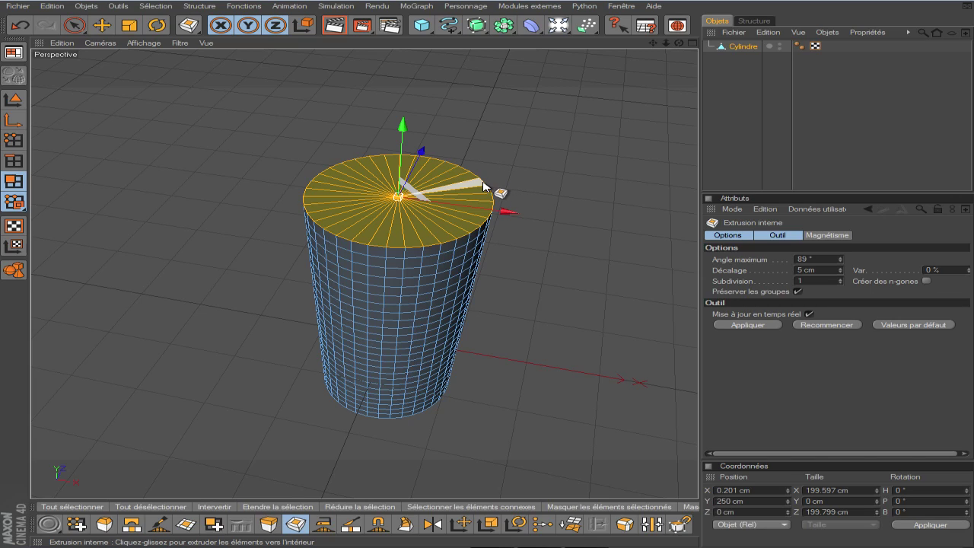
drag(477, 197, 529, 200)
drag(679, 43, 679, 20)
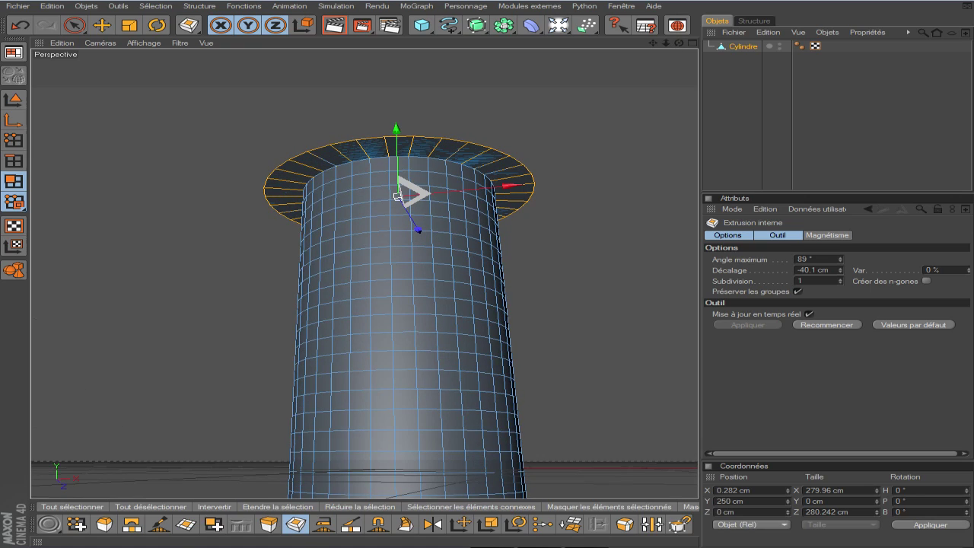
click(337, 29)
mouse_move(679, 43)
mouse_down()
mouse_move(678, 31)
mouse_move(679, 44)
mouse_up()
key(ctrl+z)
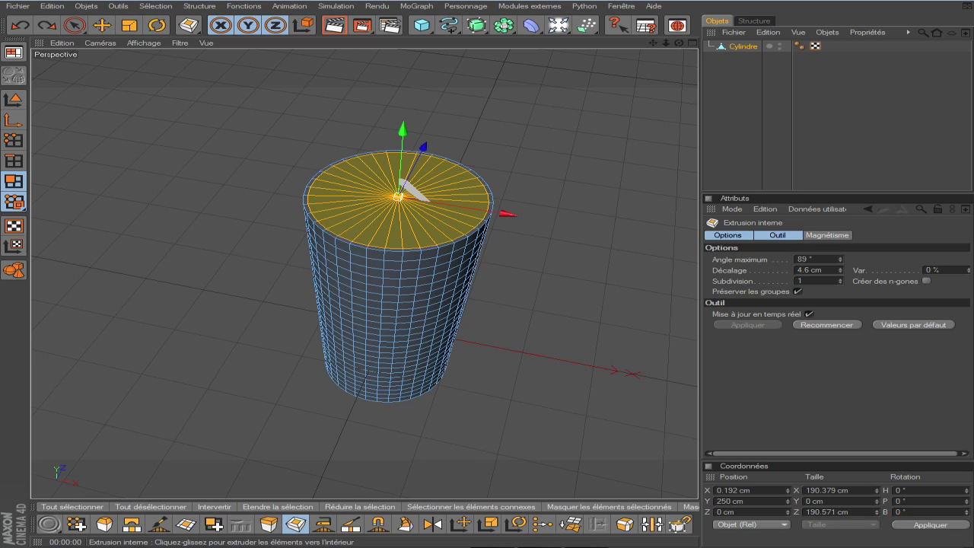
Extrude the inset top cap polygons downward by about 2.8 cm with Extrusion to form a recess inside the rim.
scroll(347, 254, up, 5)
drag(653, 42, 619, 96)
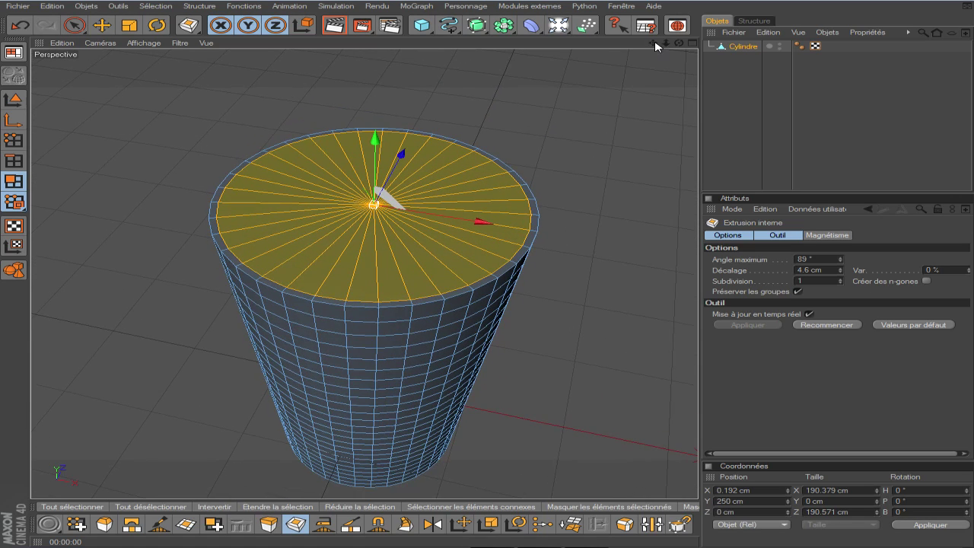
right_click(340, 210)
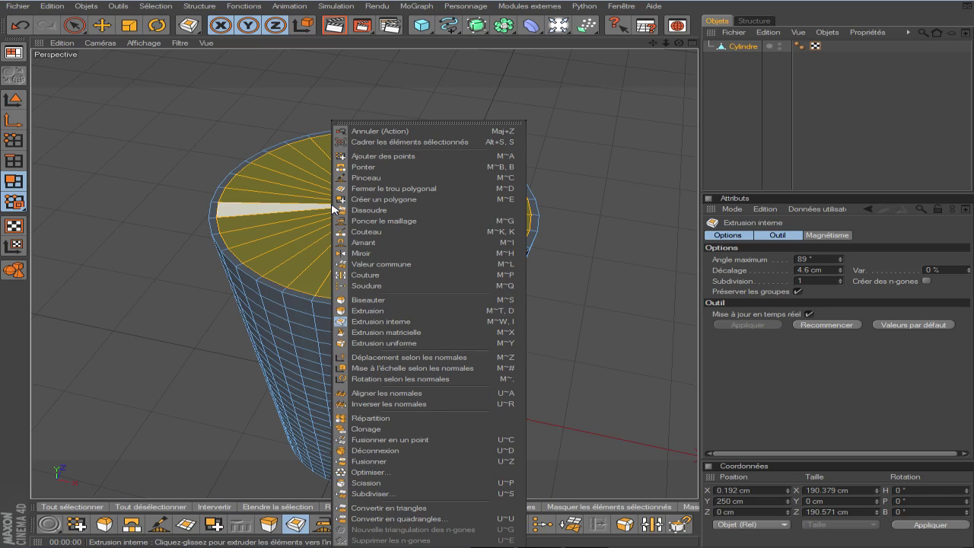
click(406, 311)
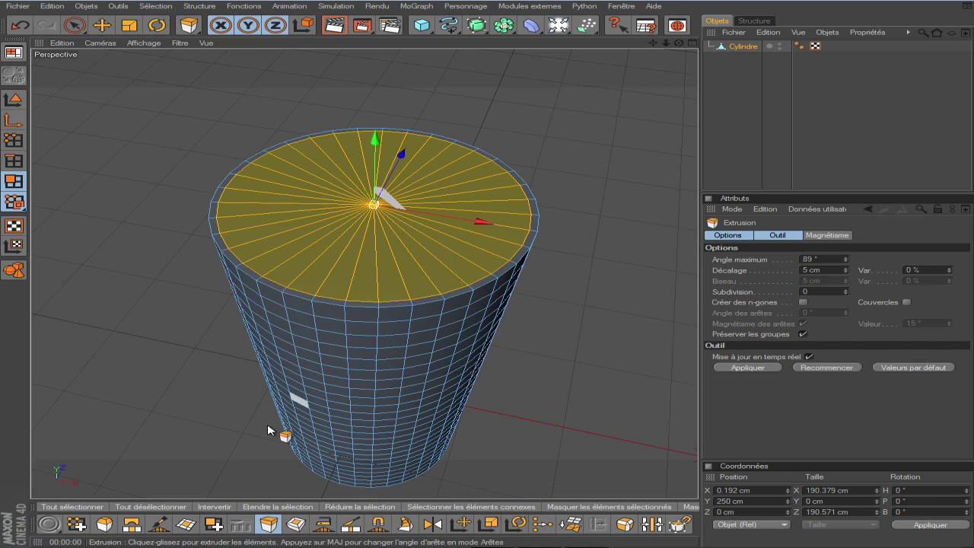
click(269, 524)
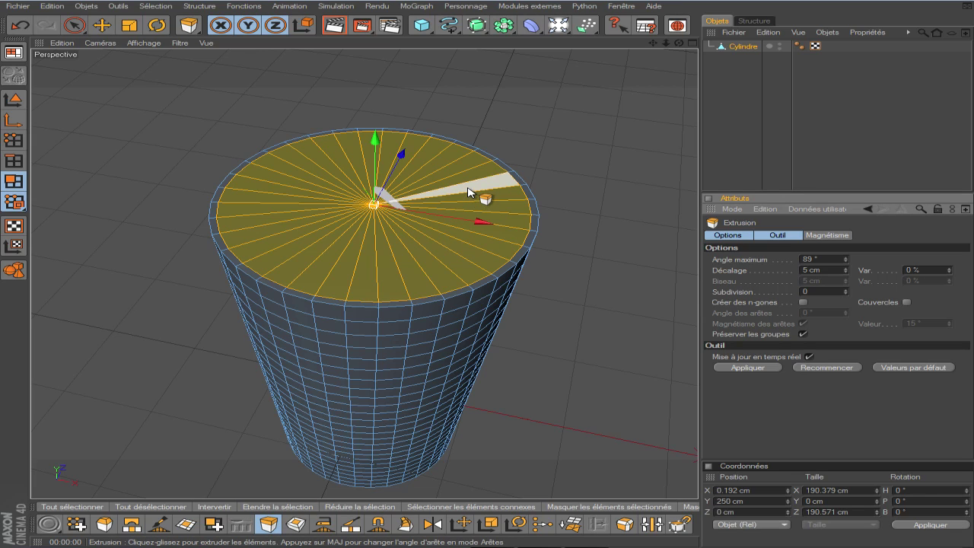
mouse_move(380, 198)
mouse_down()
mouse_move(386, 191)
mouse_move(384, 267)
mouse_move(381, 175)
mouse_move(384, 232)
mouse_move(383, 201)
mouse_up()
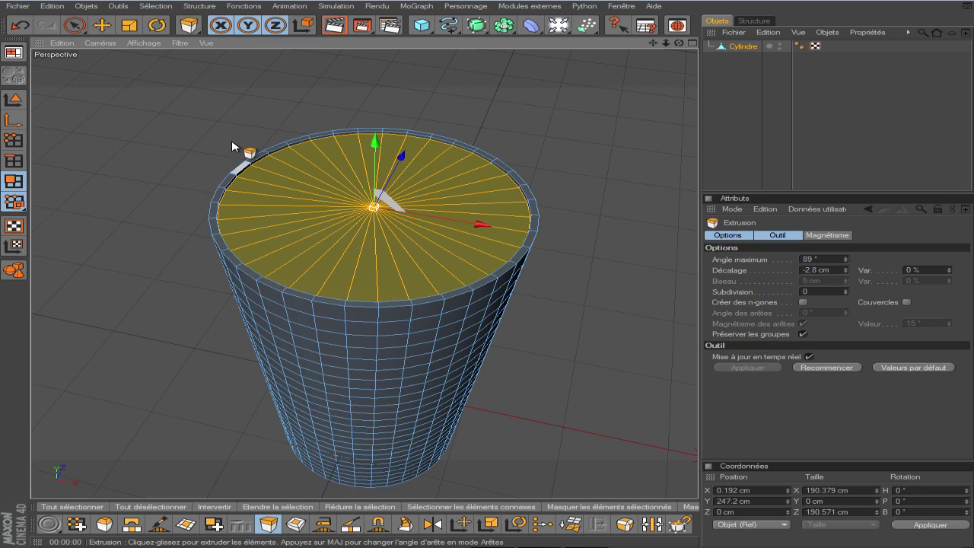
Select the ring of rim polygons with ring selection (Sélection par anneau) and inset it about 1.5 cm with inner extrusion.
click(158, 7)
click(216, 92)
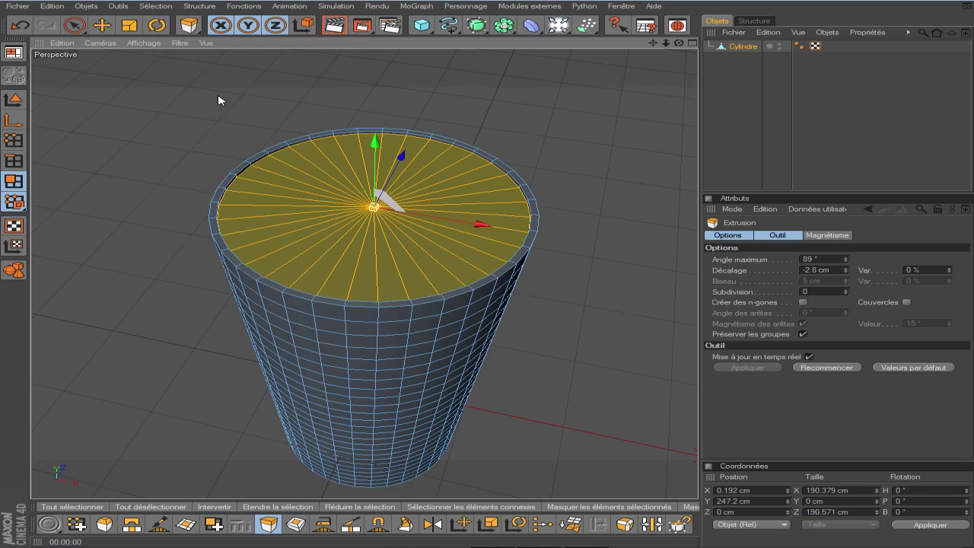
click(322, 145)
right_click(541, 228)
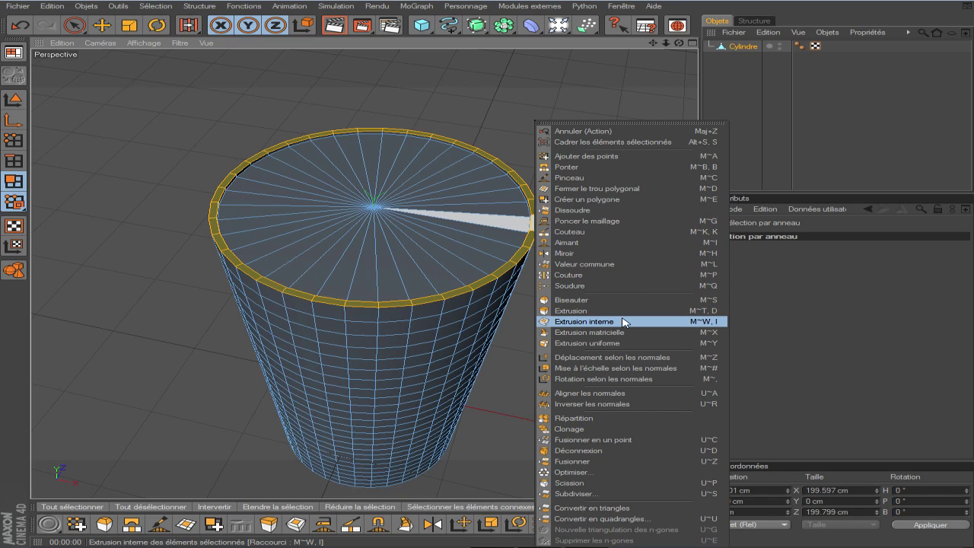
click(624, 323)
drag(551, 252, 520, 253)
Extrude the inset rim ring upward by about 1.2 cm with Extrusion.
right_click(544, 247)
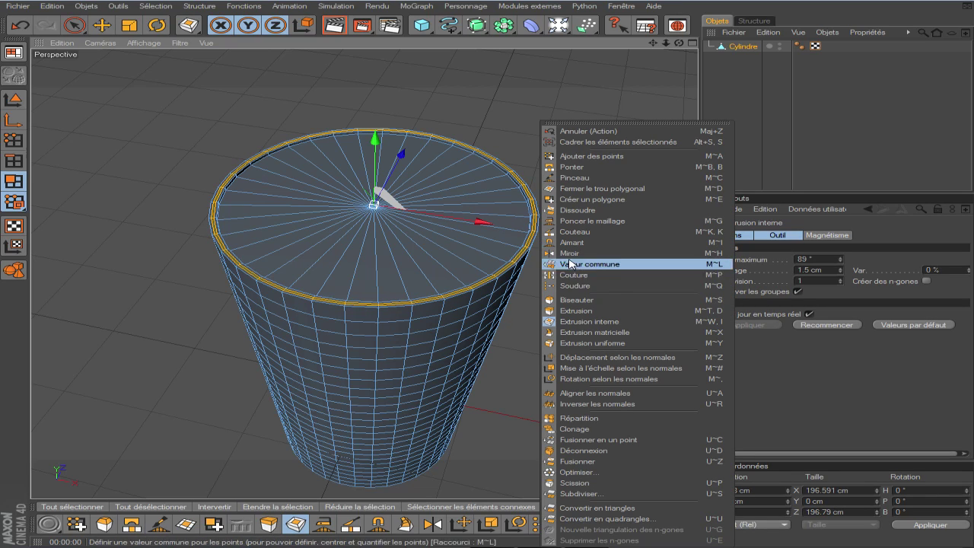
click(606, 317)
mouse_move(561, 278)
mouse_down()
mouse_move(684, 279)
mouse_move(550, 278)
mouse_move(565, 278)
mouse_up()
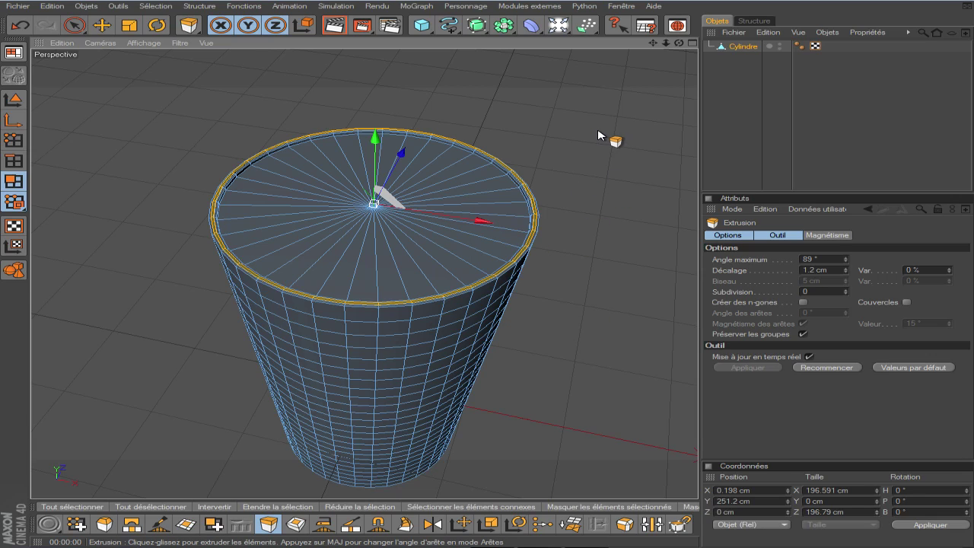
Try a uniform extrusion (Extrusion uniforme) of about 10 cm on the rim ring and undo it.
right_click(502, 300)
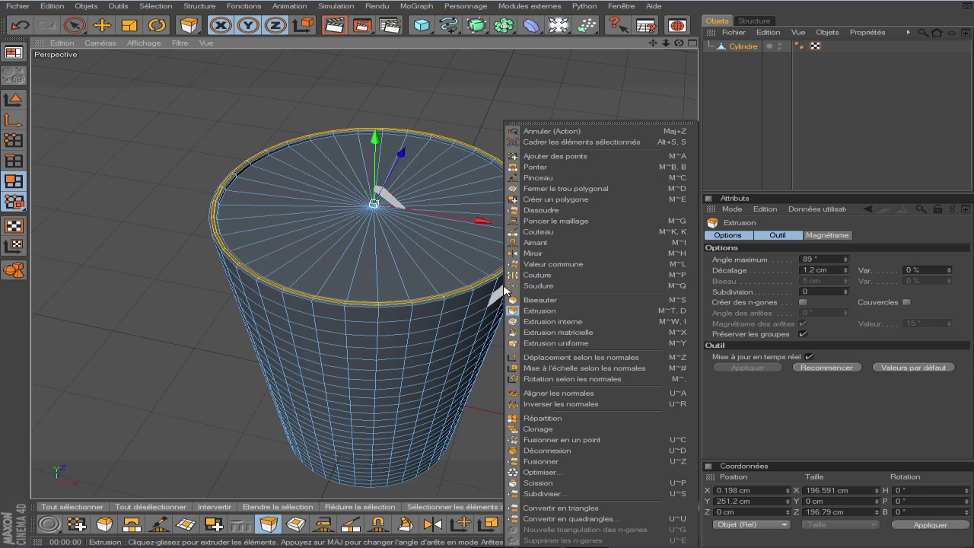
click(593, 344)
mouse_move(370, 200)
mouse_down()
mouse_move(387, 170)
mouse_move(373, 195)
mouse_up()
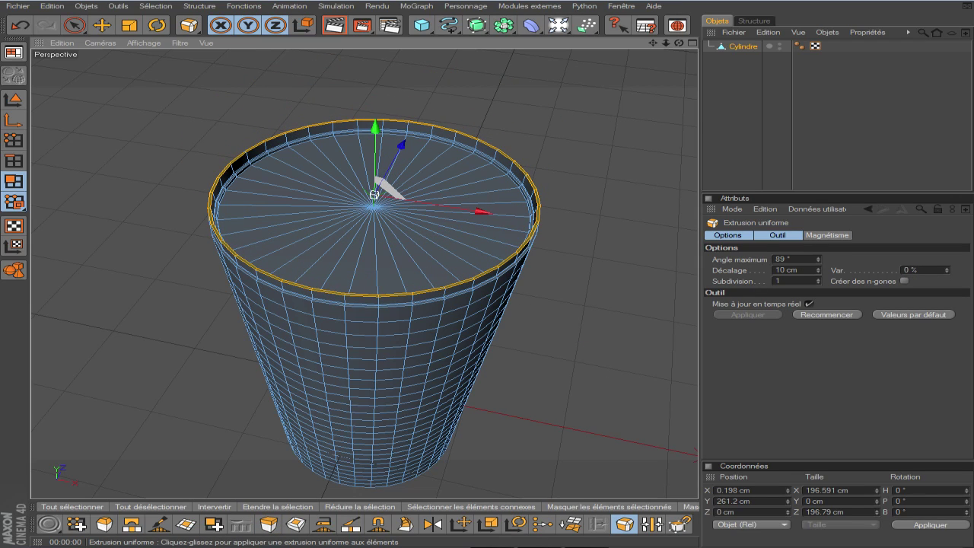
right_click(521, 317)
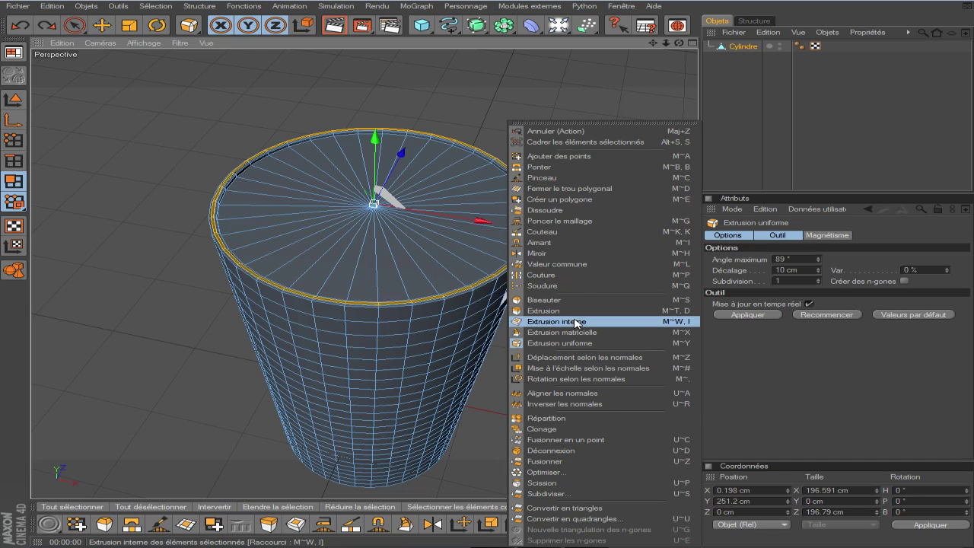
click(424, 248)
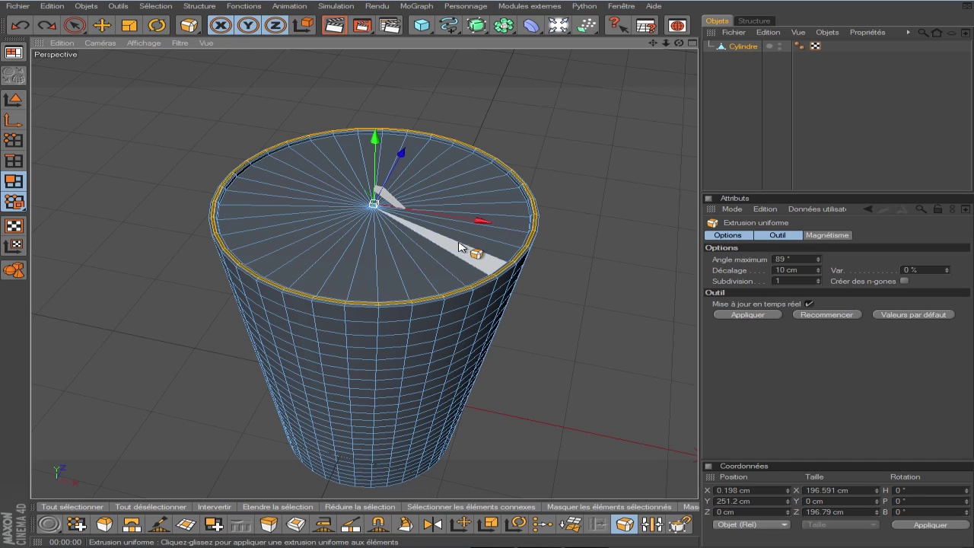
Try a taller uniform extrusion of about 34.6 cm on the rim ring, inspect the raised edge, and undo it.
alt+drag(487, 189, 477, 206)
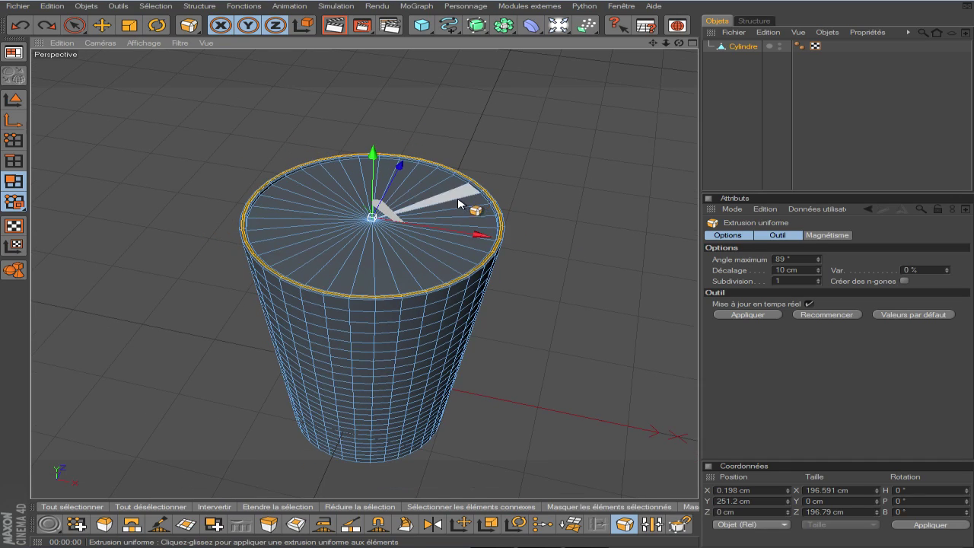
right_click(448, 218)
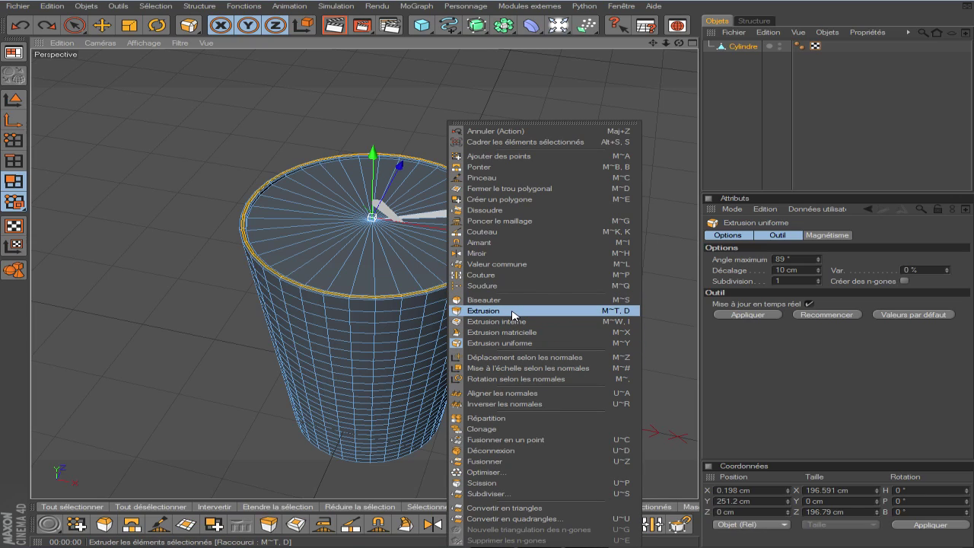
drag(323, 313, 311, 289)
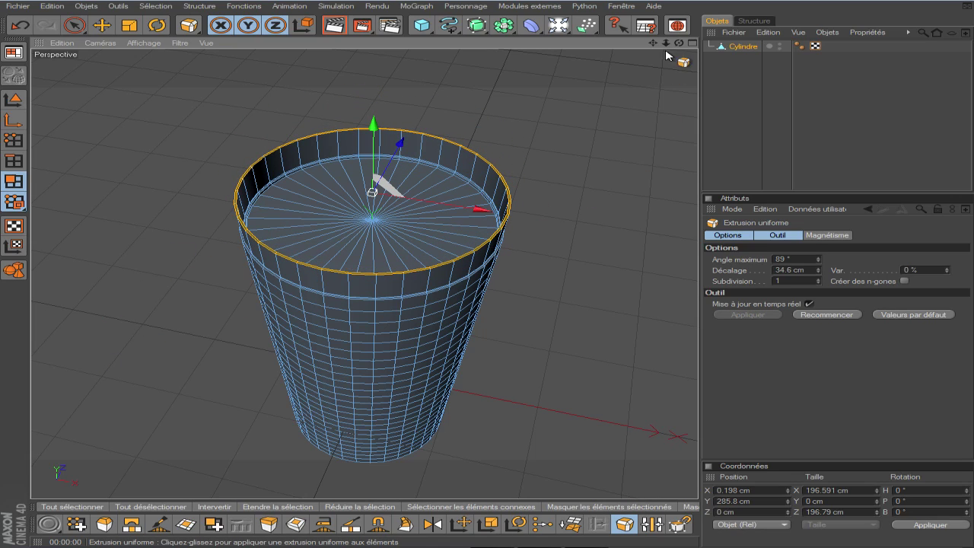
mouse_move(677, 43)
mouse_down()
mouse_move(677, 76)
mouse_move(678, 50)
mouse_up()
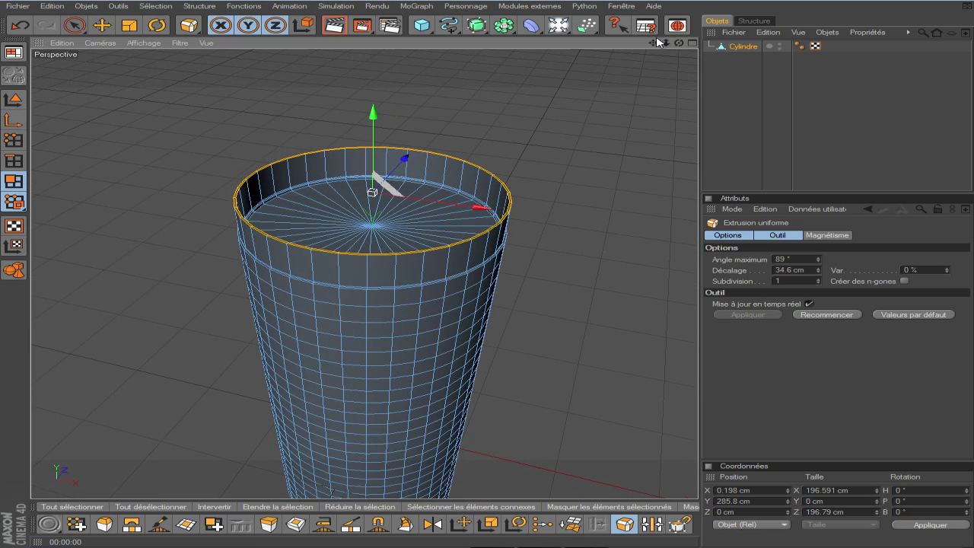
key(ctrl+z)
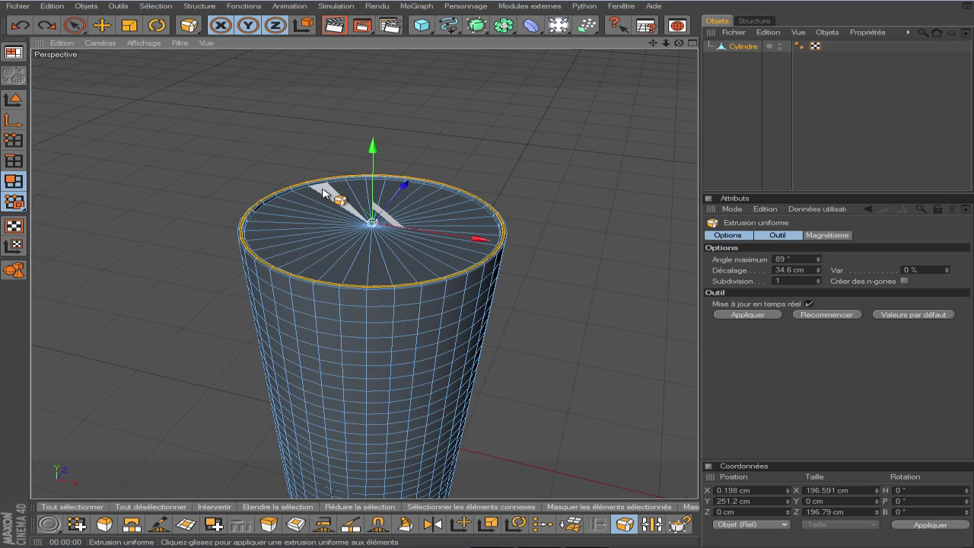
Replace the rim selection with all the recessed top cap polygons, using the selection brush (Pinceau de sélection).
click(77, 26)
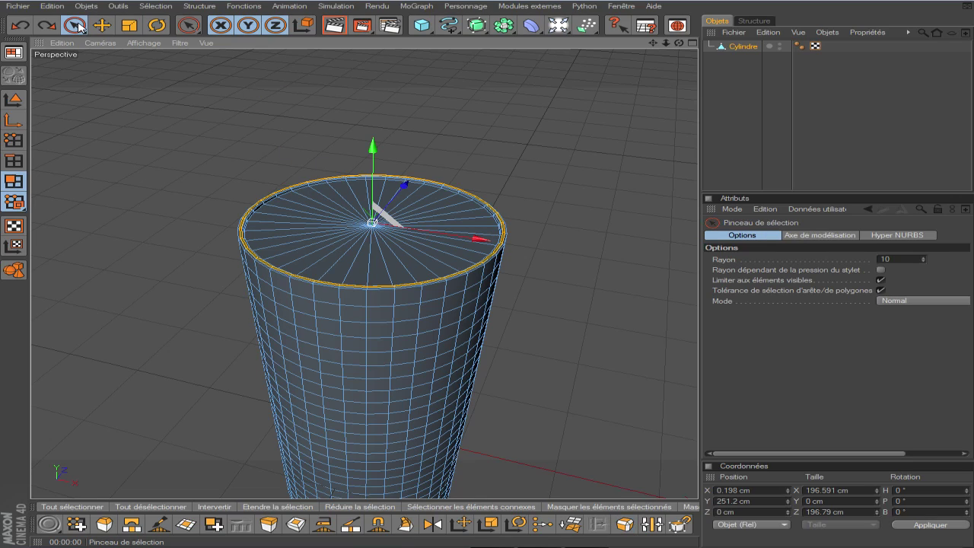
right_click(81, 27)
click(139, 6)
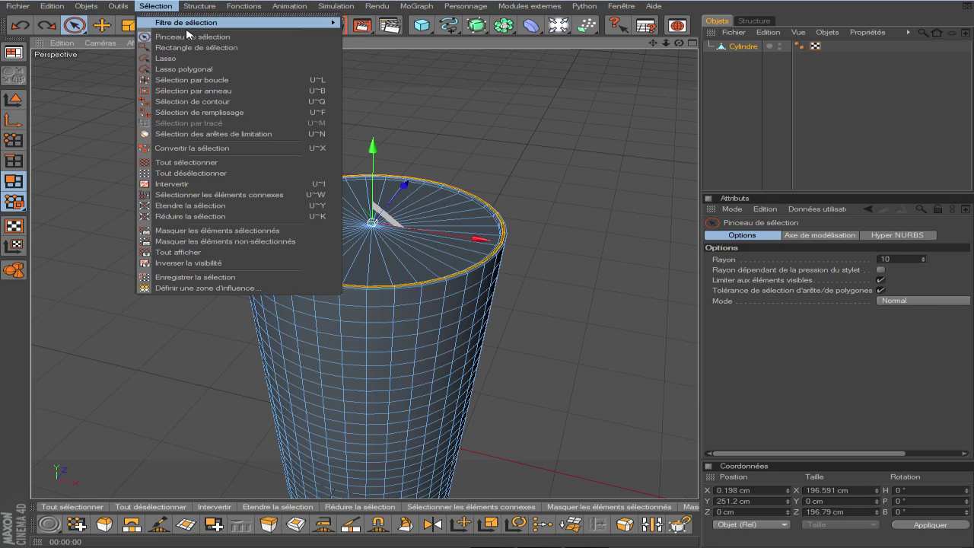
click(102, 32)
click(391, 214)
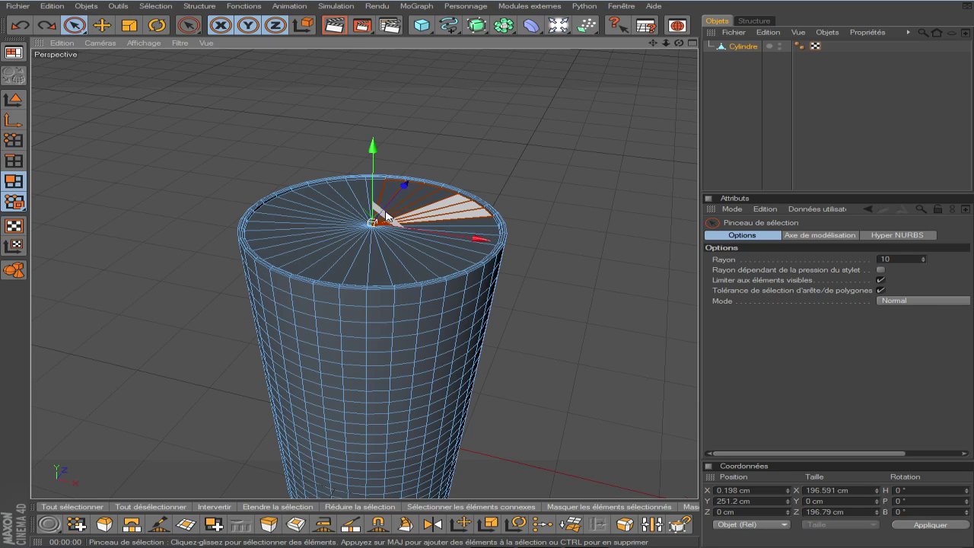
drag(398, 211, 454, 225)
Extrude the recessed cap polygons upward by about 17.3 cm with Extrusion.
right_click(455, 225)
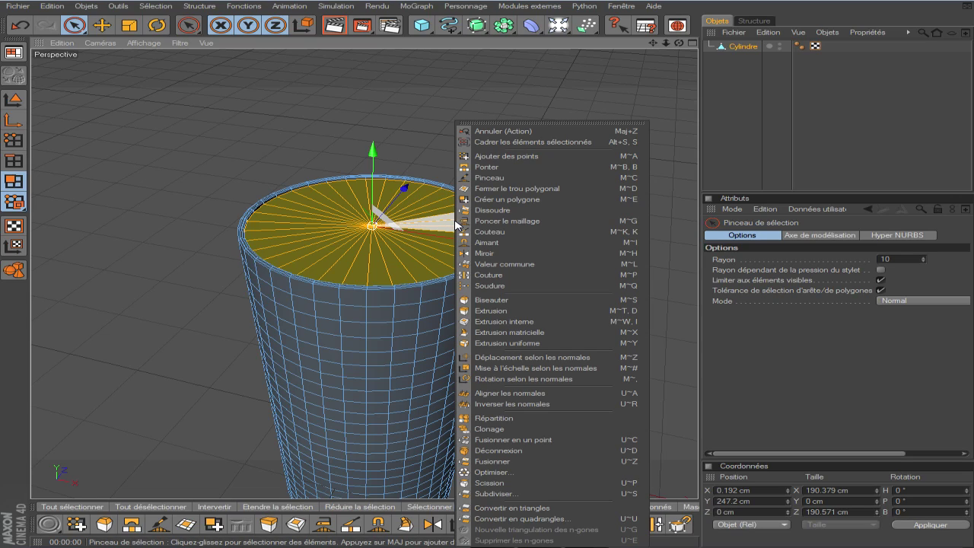
click(507, 311)
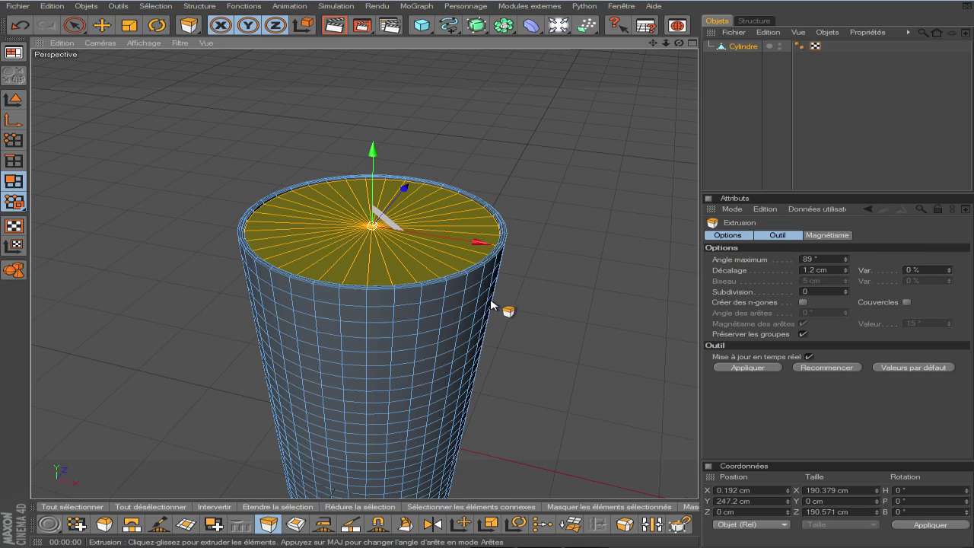
drag(392, 271, 472, 272)
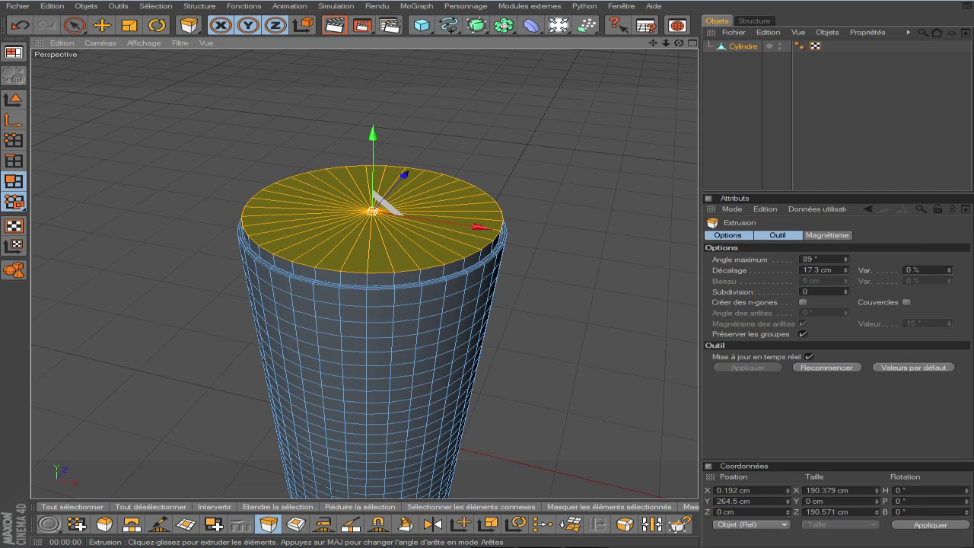
Apply a matrix extrusion (Extrusion matricielle) to the raised cap with 19 steps, 93 % X scale and displacement 2.51, 2.37 and 0.14 cm.
right_click(384, 258)
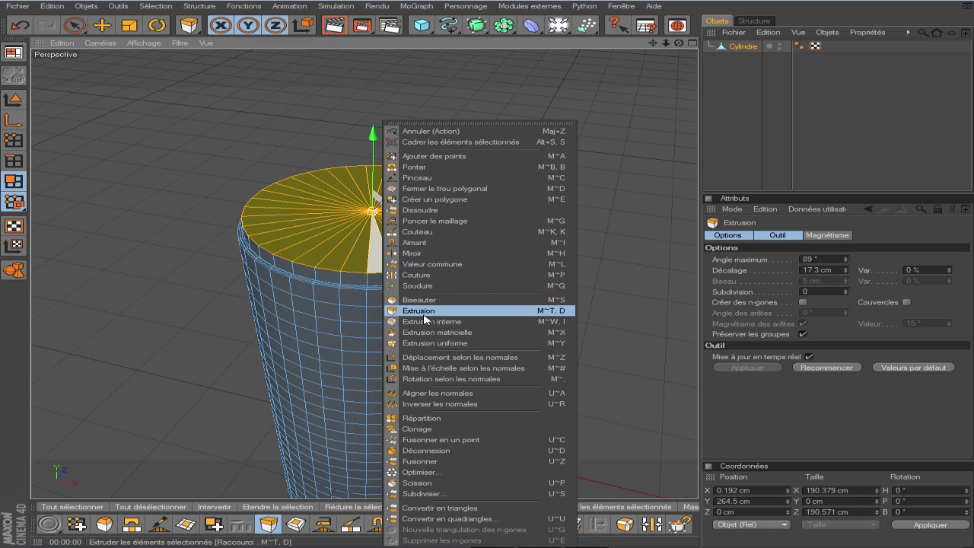
click(437, 332)
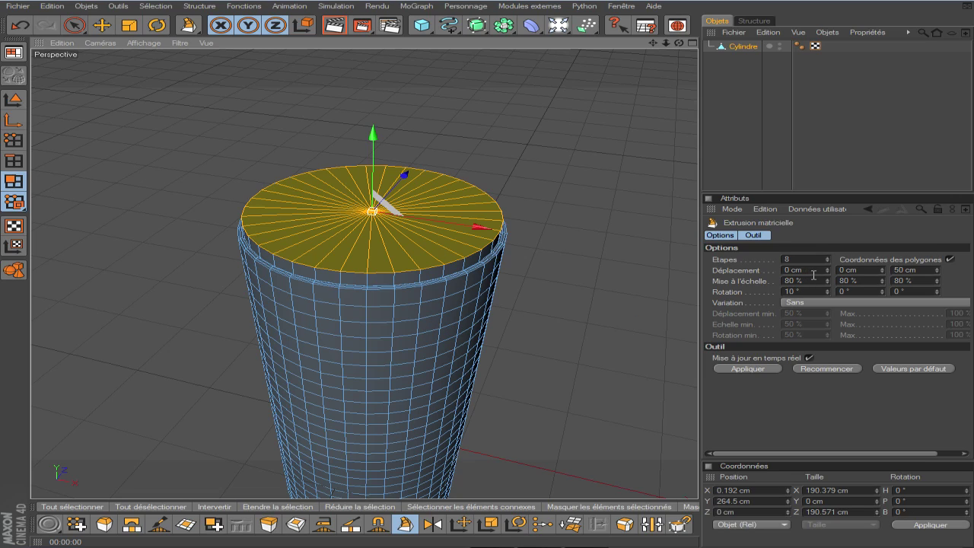
drag(827, 280, 827, 275)
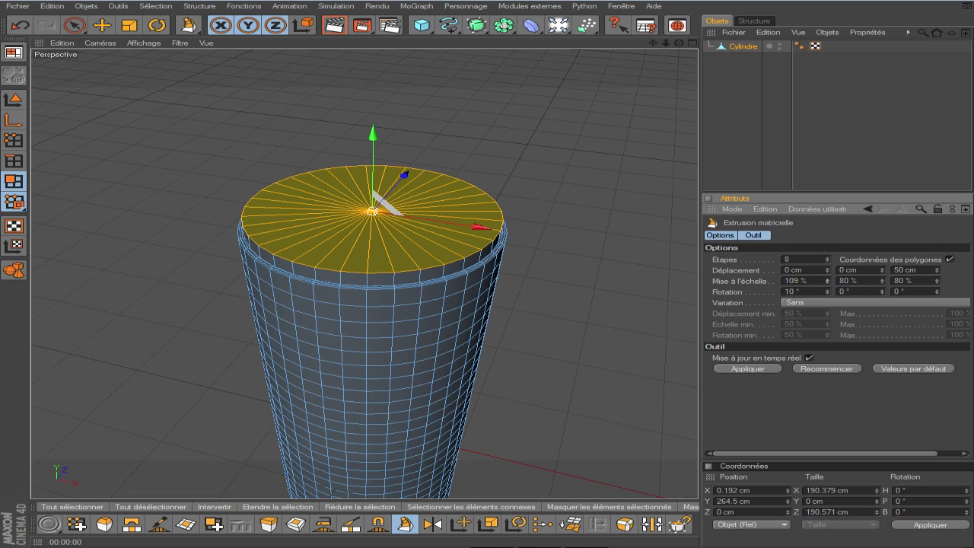
drag(372, 211, 372, 177)
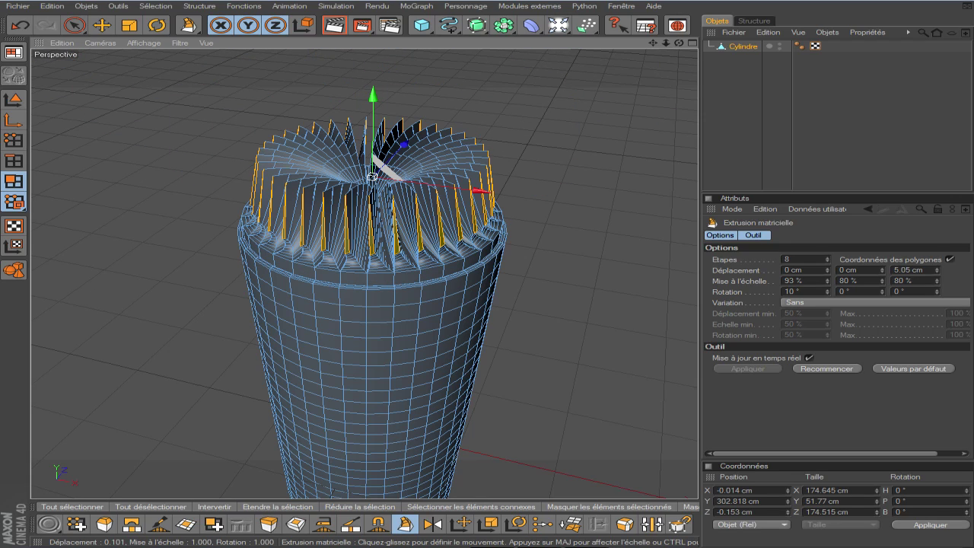
drag(372, 176, 372, 204)
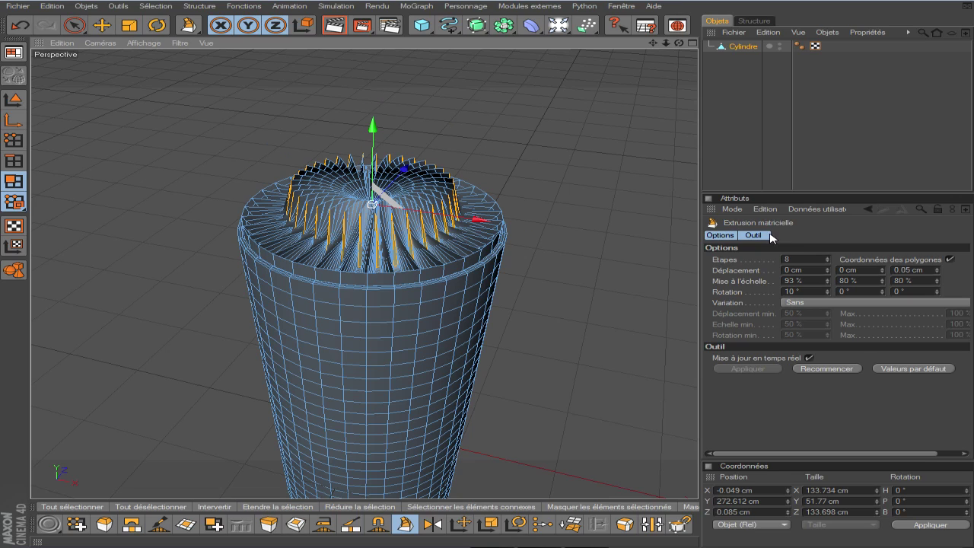
drag(827, 258, 827, 239)
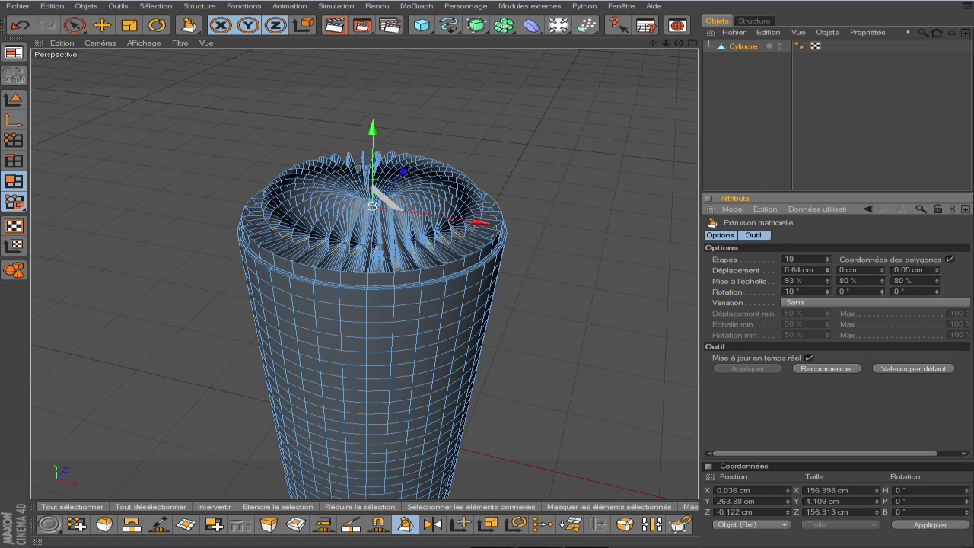
mouse_move(827, 269)
mouse_down()
mouse_move(827, 258)
mouse_move(827, 276)
mouse_up()
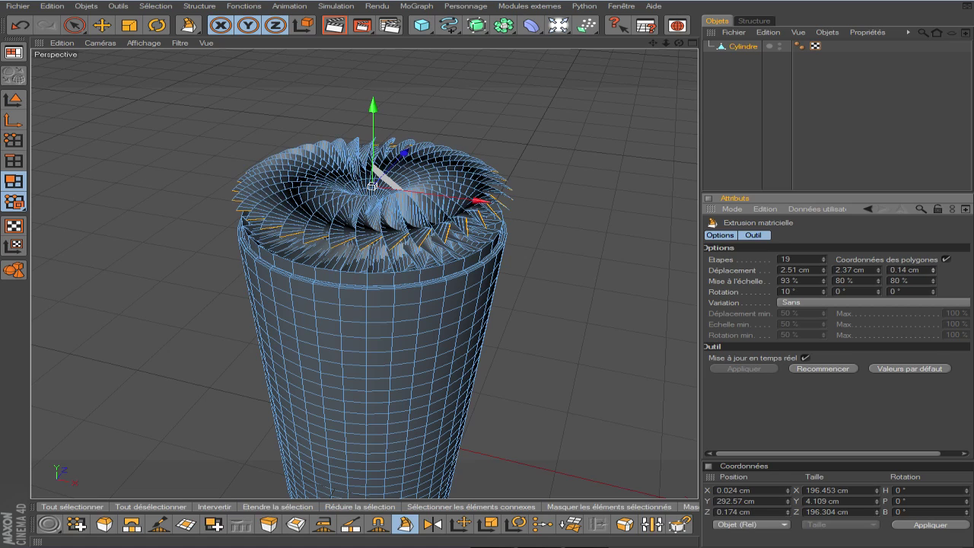
Try a Z displacement of -0.58 cm on the cap's matrix extrusion, and undo the extrusion.
mouse_move(827, 285)
mouse_down()
mouse_move(827, 274)
mouse_move(827, 291)
mouse_up()
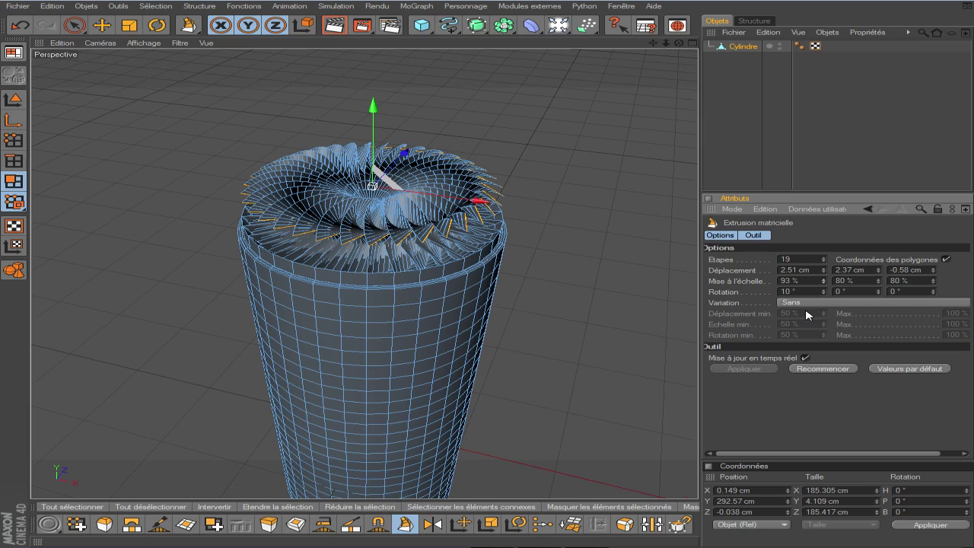
key(ctrl+z)
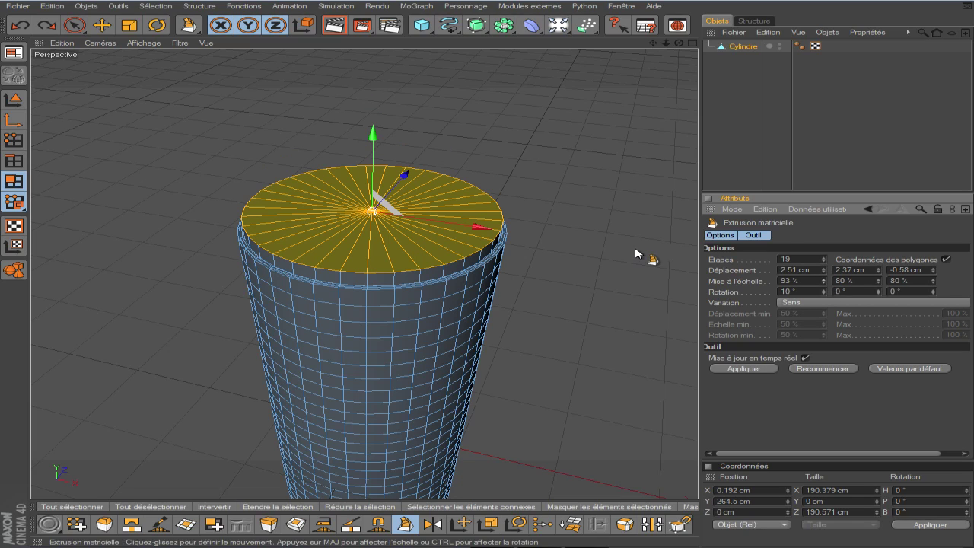
Try a matrix extrusion of the cap with displacement 2.764, 2.609 and -0.639 cm and first rotation value 128°, and undo it.
right_click(346, 122)
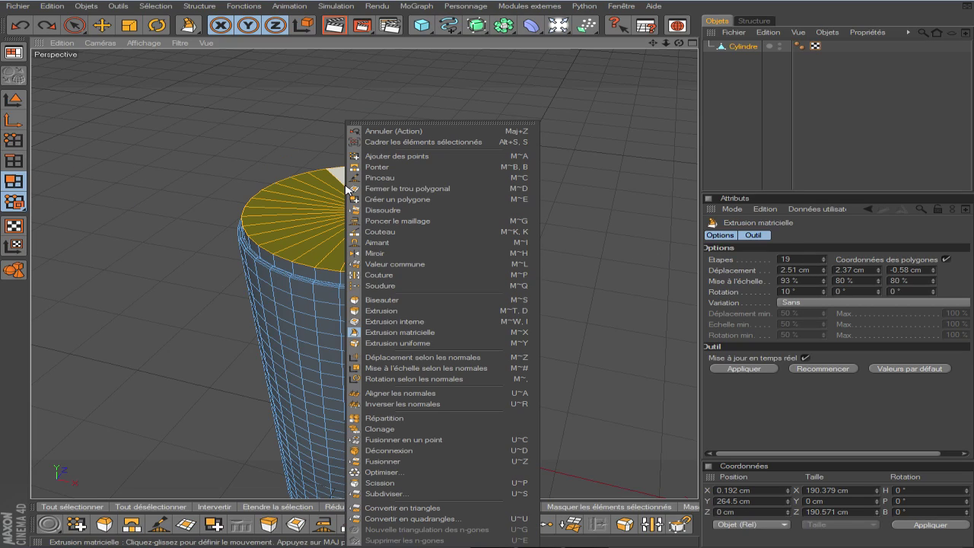
click(447, 332)
drag(335, 242, 340, 240)
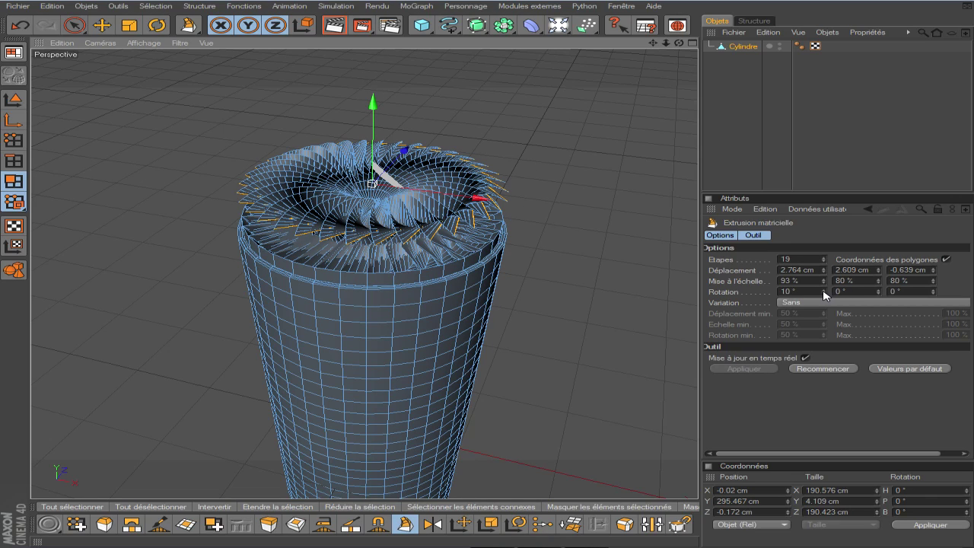
mouse_move(824, 293)
mouse_down()
mouse_move(824, 228)
mouse_move(824, 296)
mouse_up()
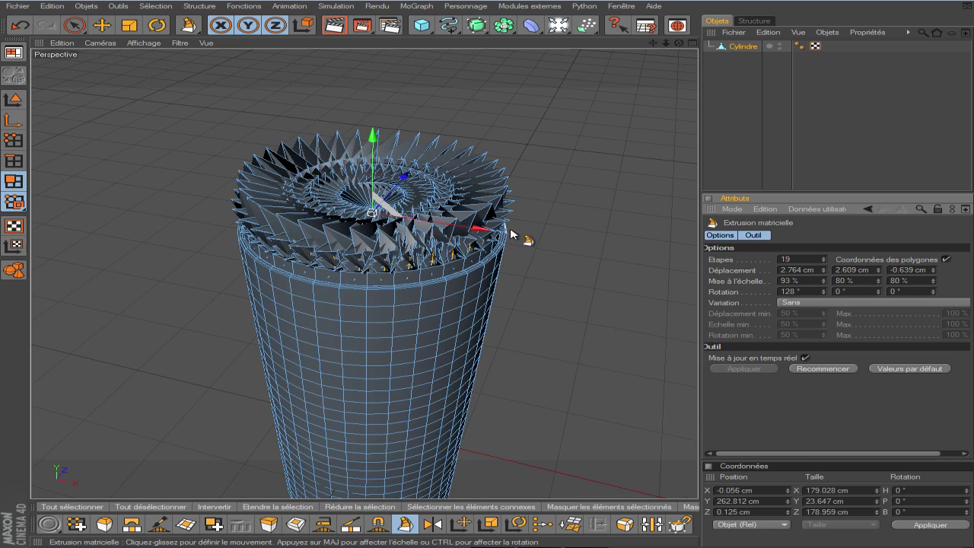
key(ctrl+z)
Apply a matrix extrusion to the cap with displacement 0.555, 0.524 and -0.128 cm and rotation 128°, 185° and -38°.
drag(348, 247, 662, 286)
drag(878, 292, 878, 156)
drag(934, 292, 934, 320)
Render the view and examine the twisted, spiked cap together with the whole cylinder.
click(326, 18)
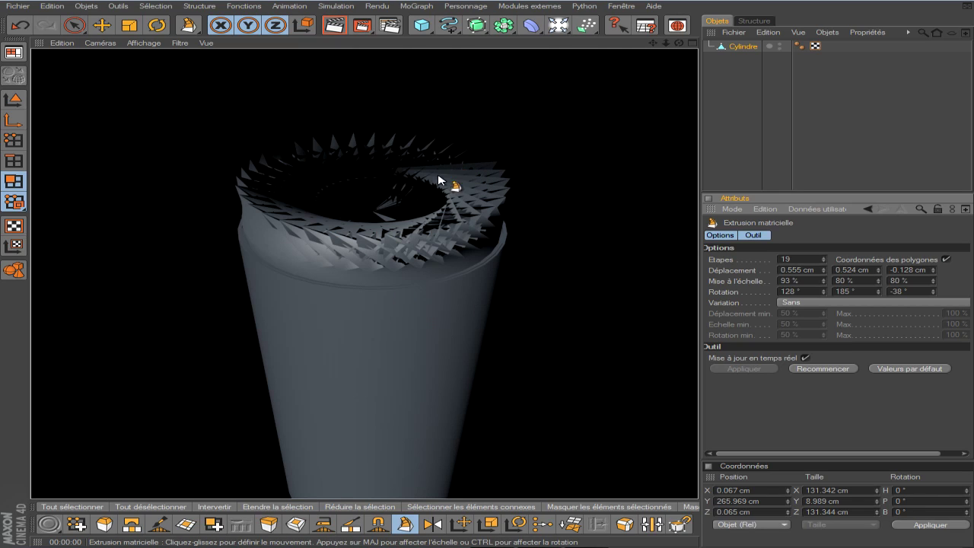
click(364, 204)
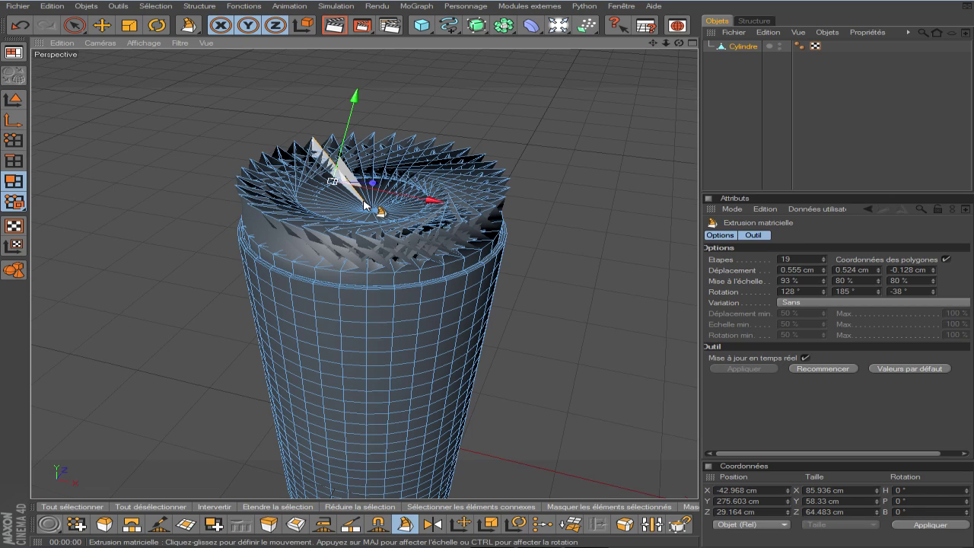
scroll(364, 204, down, 4)
drag(679, 42, 598, 102)
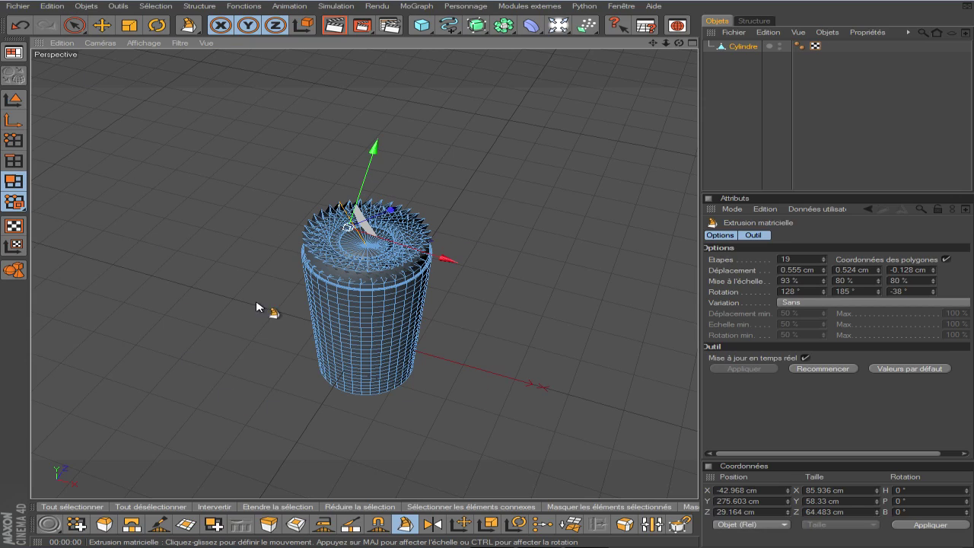
Switch the interface to the Standard layout and create a new material (Nouveau matériau).
click(14, 55)
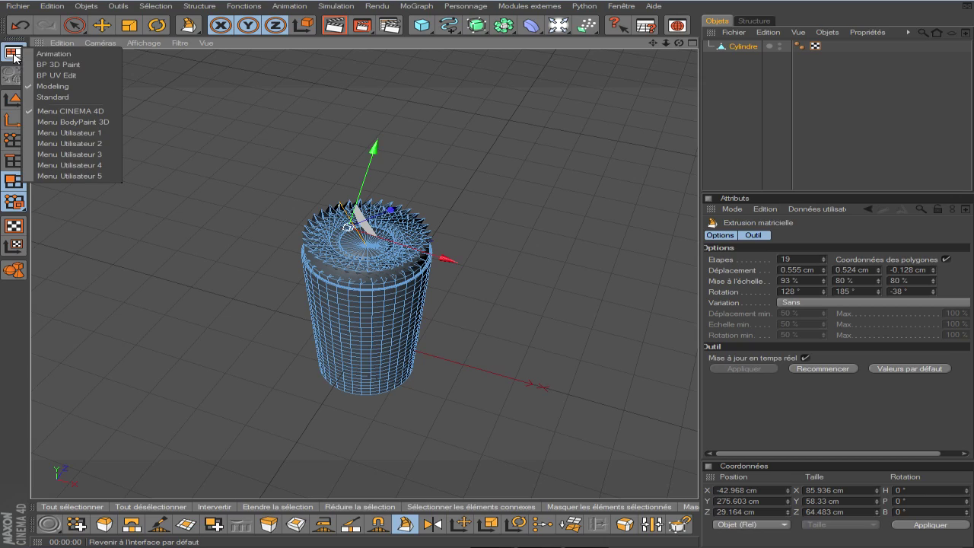
click(68, 96)
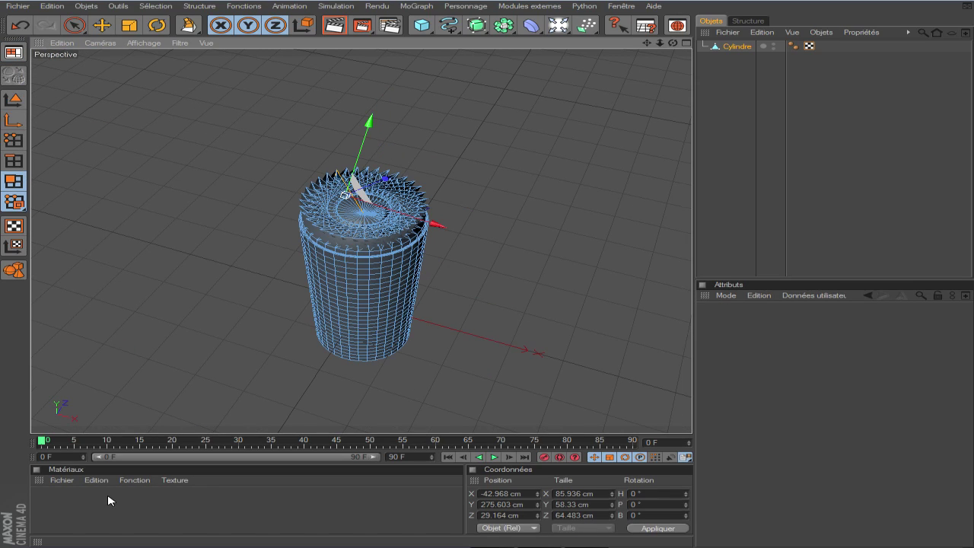
click(67, 487)
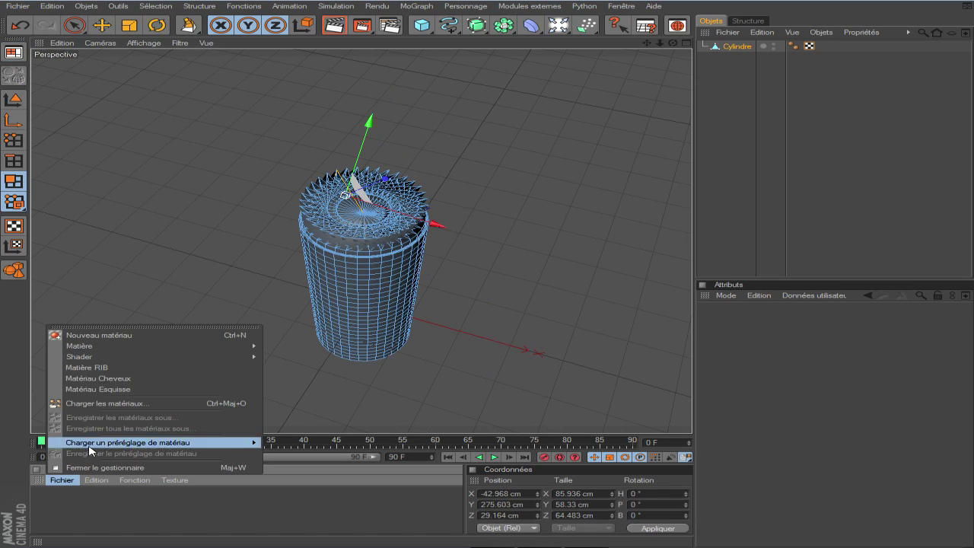
click(107, 333)
click(49, 509)
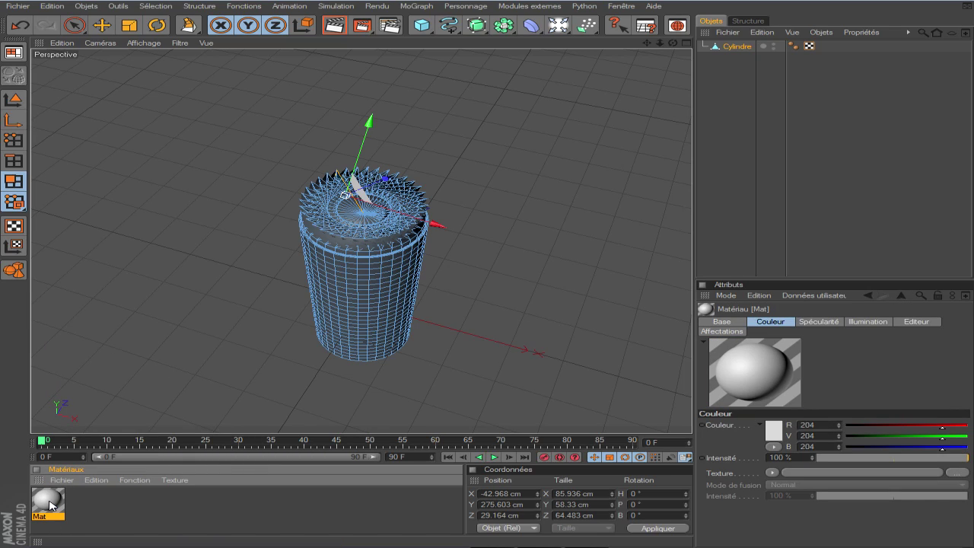
Set the new material's colour to dark grey, RGB 82, 82, 82, and apply the material to the cylinder.
double_click(48, 501)
click(407, 108)
drag(310, 67, 303, 107)
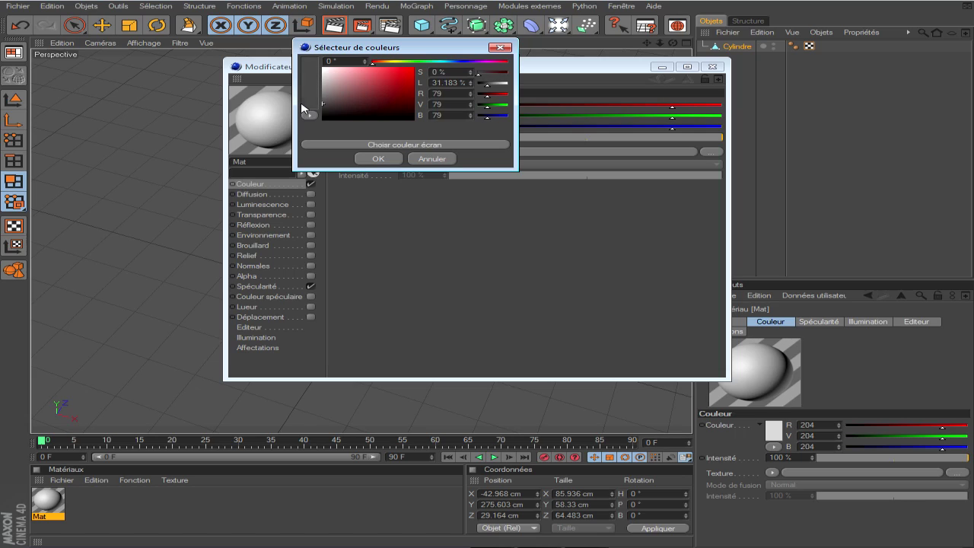
click(378, 159)
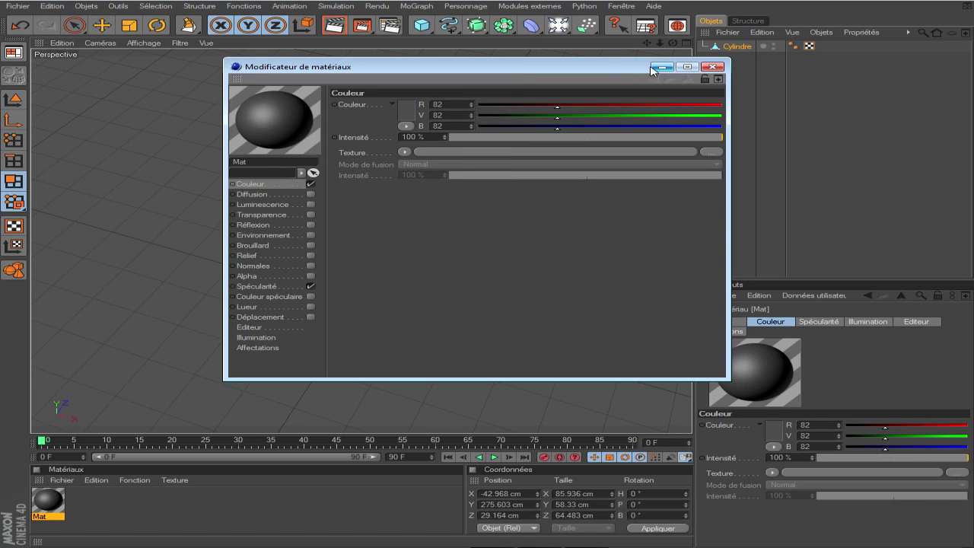
click(713, 66)
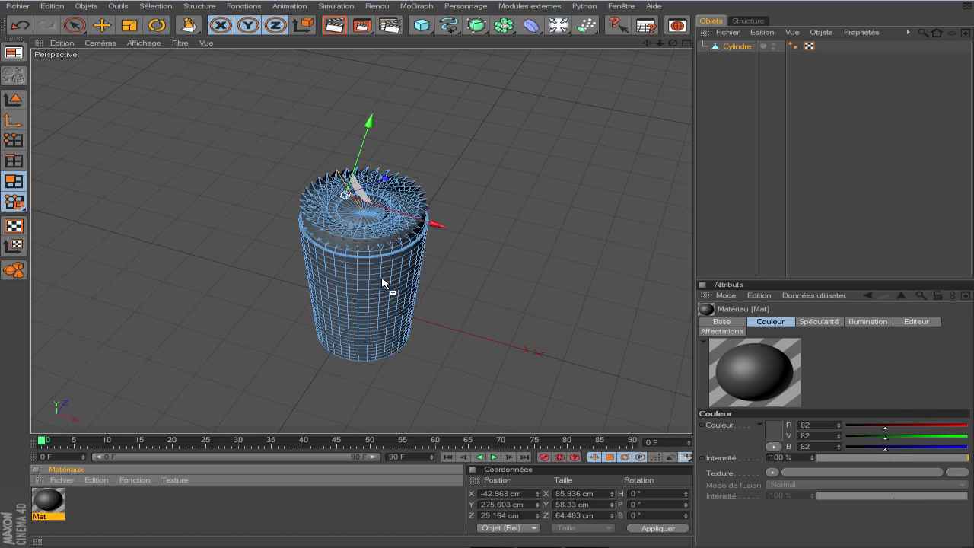
drag(382, 284, 384, 284)
Select twelve alternating horizontal polygon rings down the cylinder's side with the ring selection (Sélection par anneau).
drag(672, 43, 618, 56)
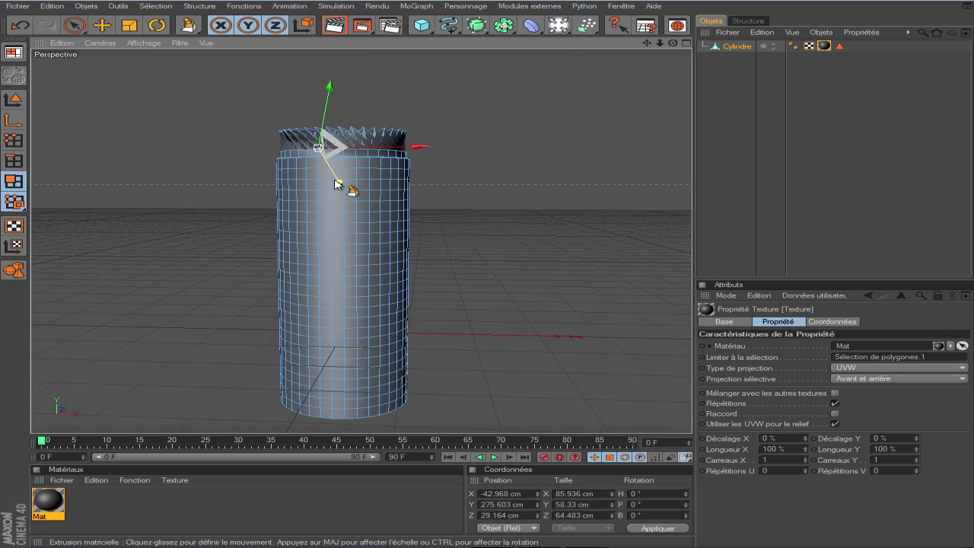
click(156, 6)
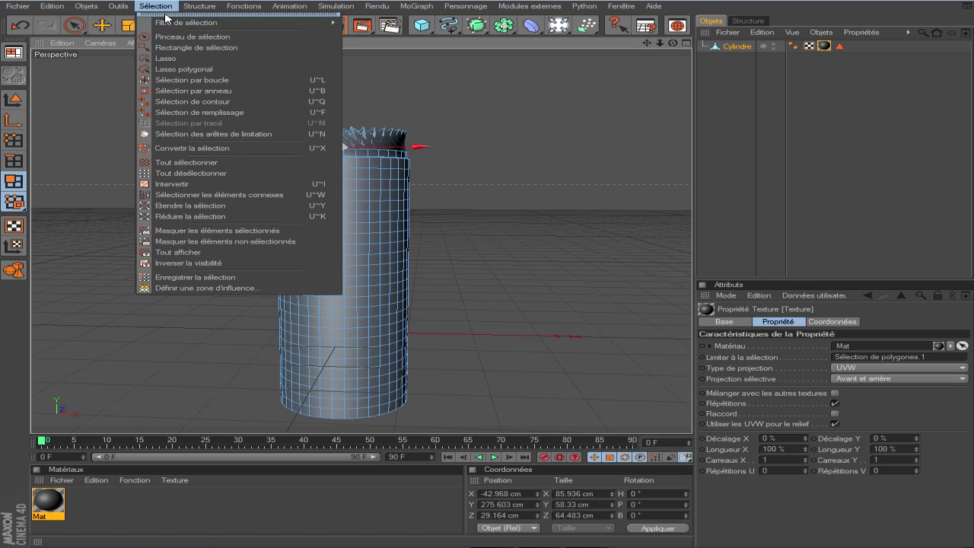
click(236, 92)
click(371, 174)
shift+click(360, 199)
shift+click(352, 221)
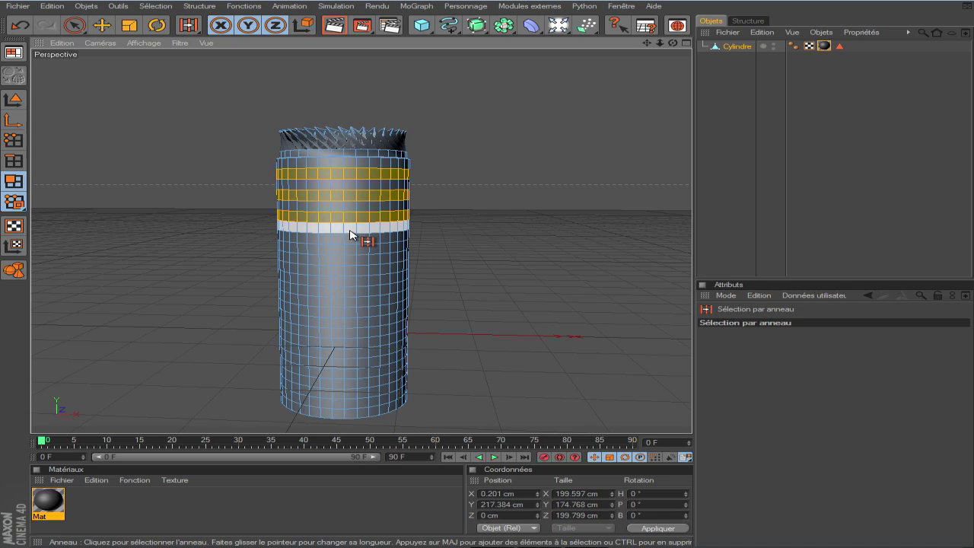
shift+click(352, 237)
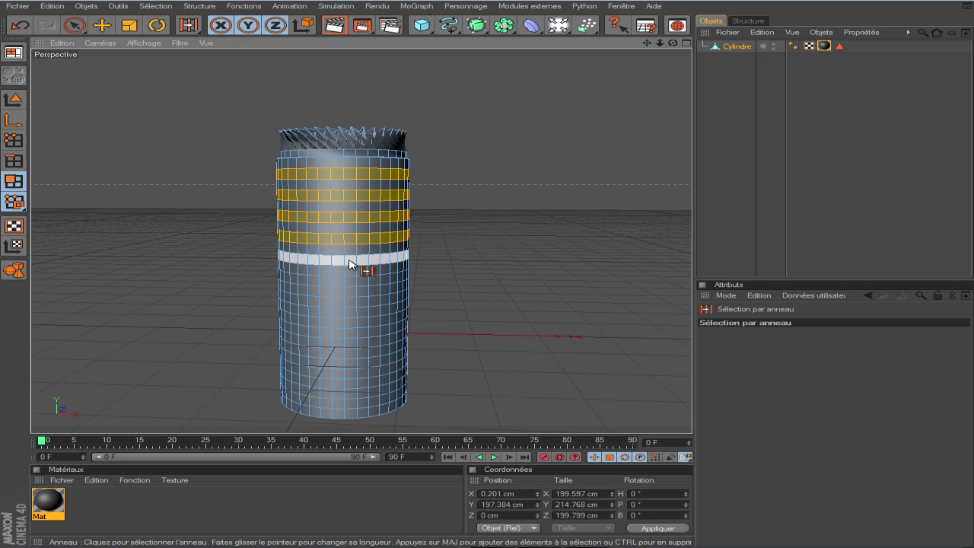
shift+click(349, 261)
shift+click(354, 280)
shift+click(358, 297)
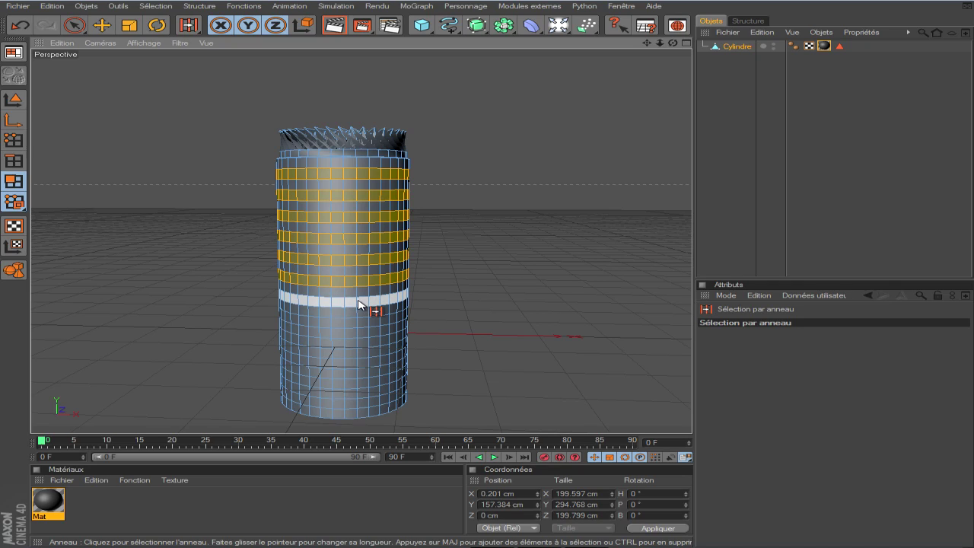
shift+click(372, 318)
shift+click(375, 335)
shift+click(374, 344)
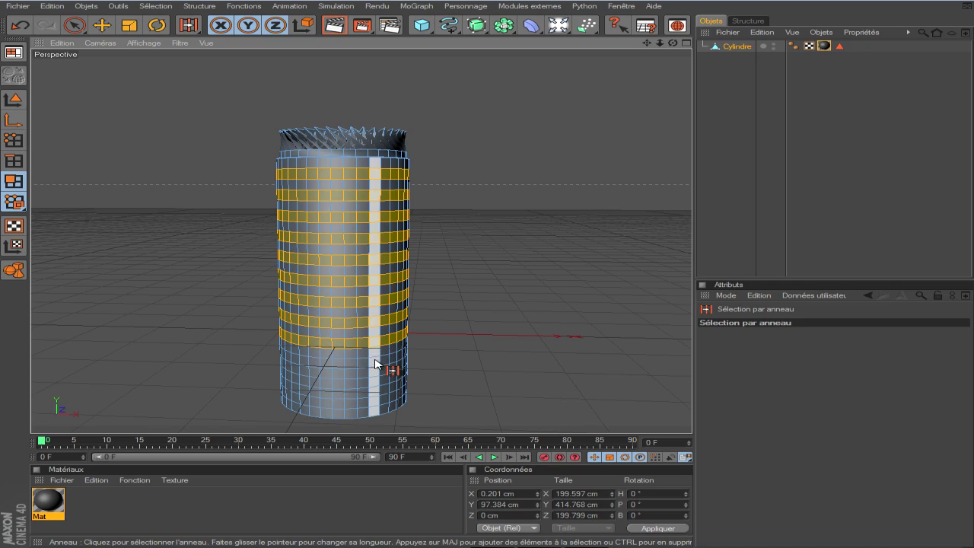
shift+click(381, 365)
shift+click(386, 386)
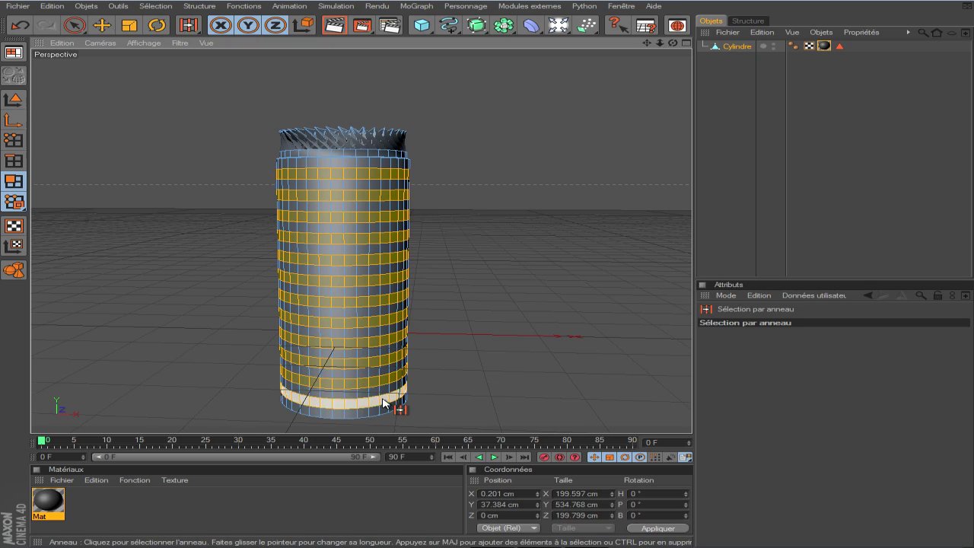
Apply an inner extrusion (Extrusion interne) with a 5 cm offset to the selected rings.
right_click(434, 190)
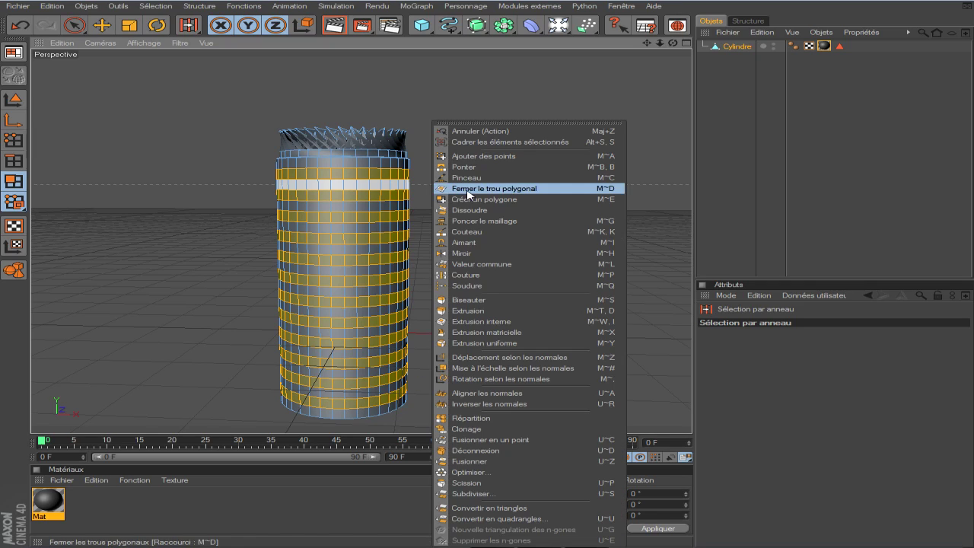
click(561, 326)
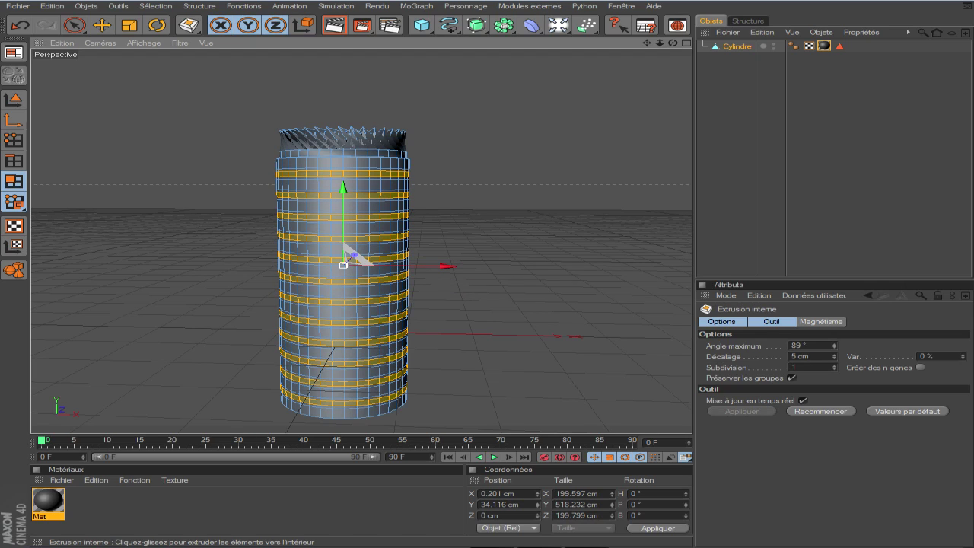
Try extruding the inset rings outward by 6 cm, inspect them around the cylinder, and undo the extrusion.
right_click(421, 257)
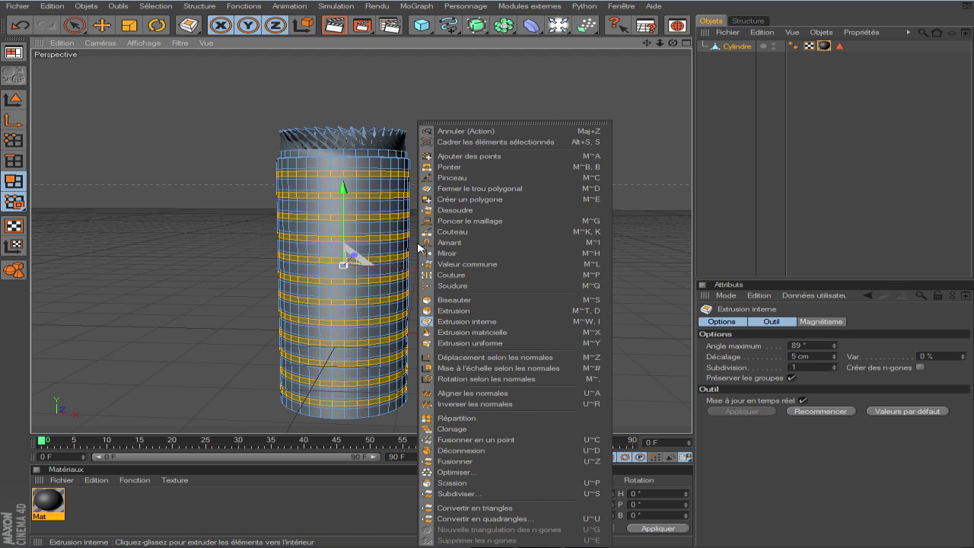
click(469, 307)
mouse_move(475, 307)
mouse_down()
mouse_move(503, 307)
mouse_move(474, 307)
mouse_up()
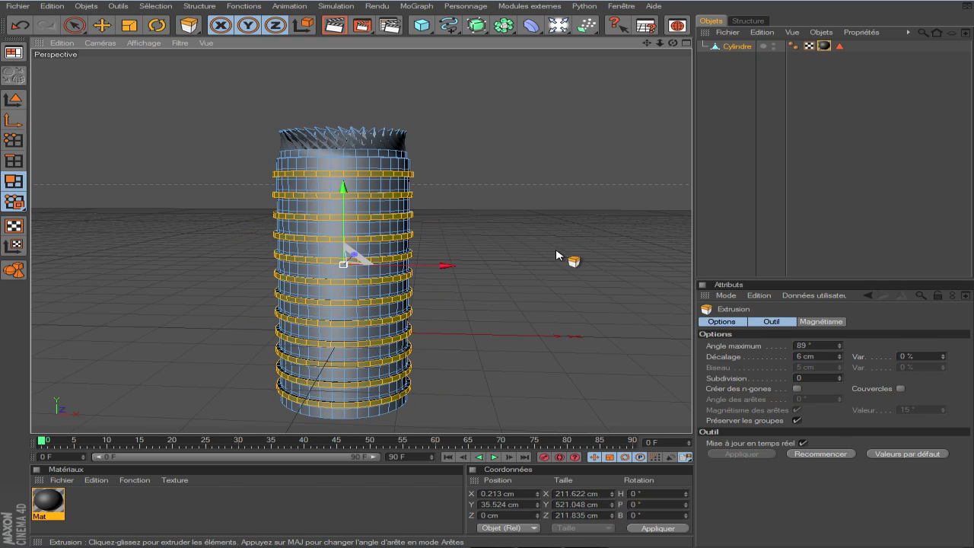
drag(672, 43, 639, 91)
click(288, 223)
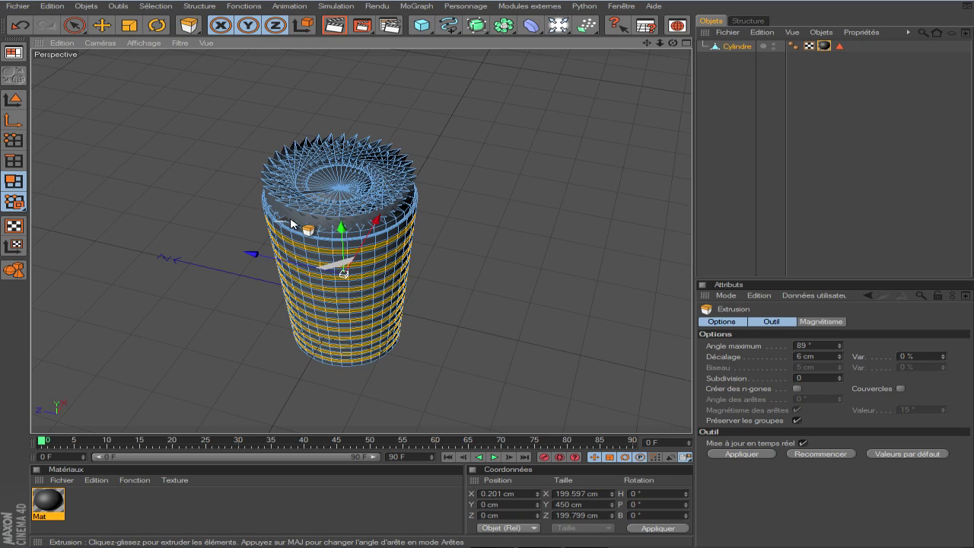
drag(661, 44, 282, 127)
Extrude the inset rings outward by 32 cm with Extrusion.
drag(673, 42, 521, 81)
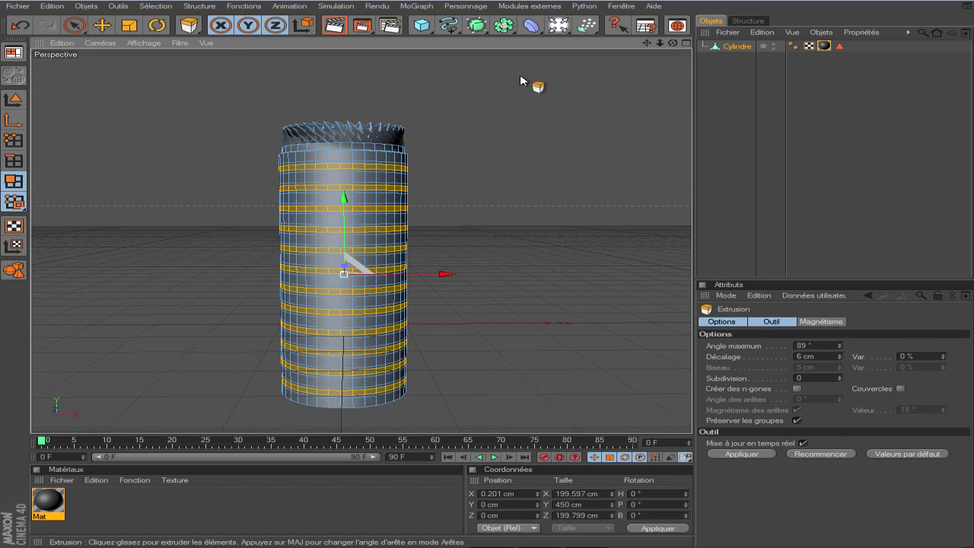
drag(449, 237, 451, 125)
Matrix-extrude the rings with 19 steps, 33 % X scale, displacement 12.499, 15.969, -2.195 cm and rotation 141°, 185°, -38°, and render the view.
right_click(451, 126)
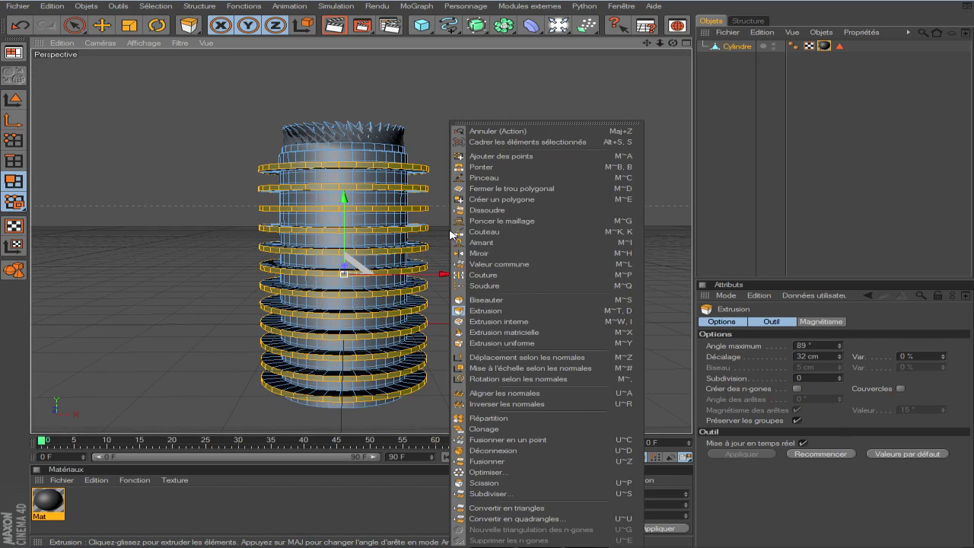
click(535, 331)
mouse_move(446, 293)
mouse_down()
mouse_move(504, 293)
mouse_move(460, 294)
mouse_up()
mouse_move(820, 356)
mouse_down()
mouse_move(821, 378)
mouse_move(821, 347)
mouse_move(830, 360)
mouse_up()
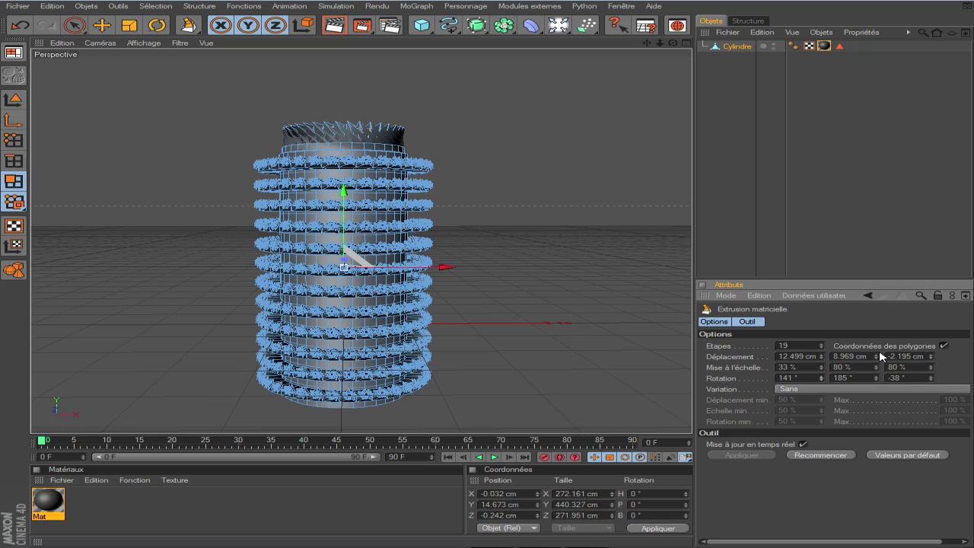
mouse_move(876, 356)
mouse_down()
mouse_move(877, 368)
mouse_move(876, 349)
mouse_up()
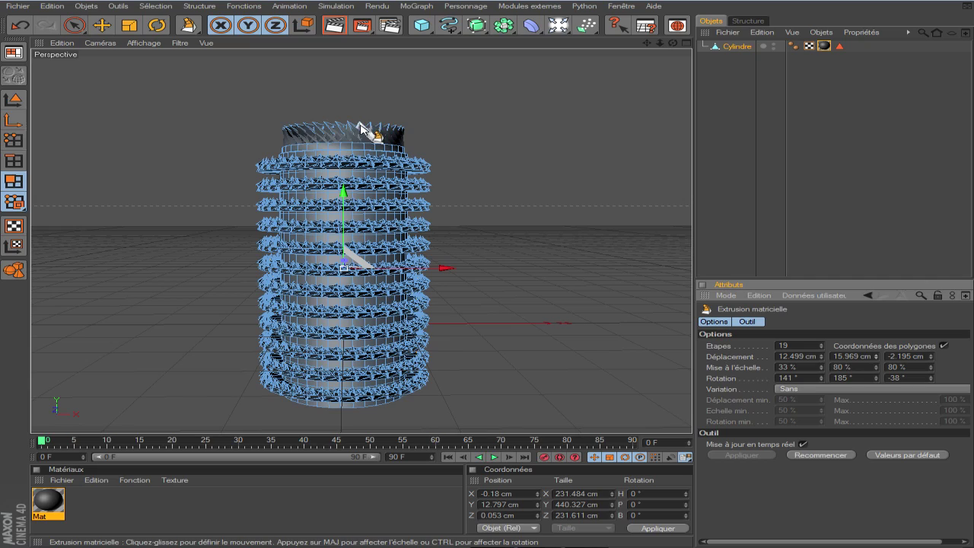
click(338, 31)
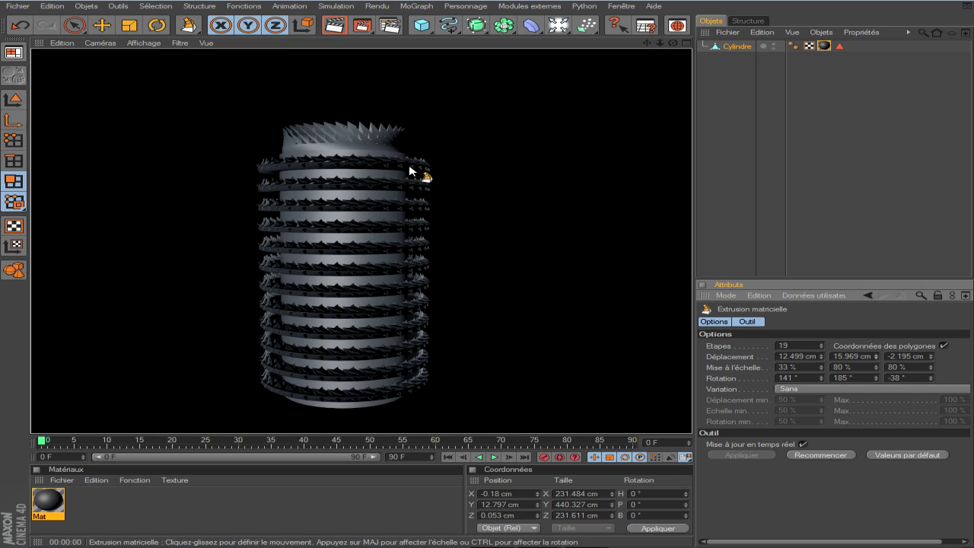
drag(673, 43, 658, 105)
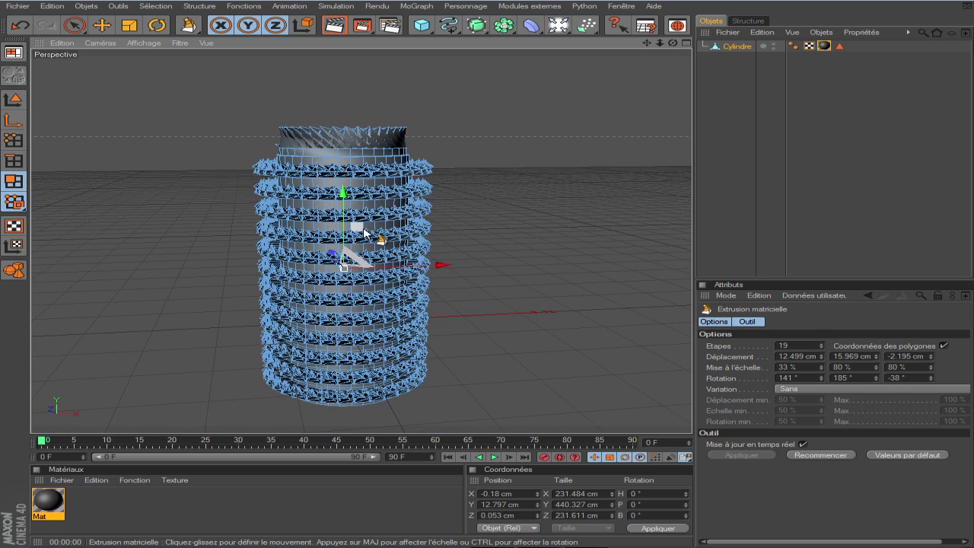
Create a second material and set its colour to white, RGB 255, 255, 255.
double_click(151, 525)
double_click(47, 501)
click(410, 113)
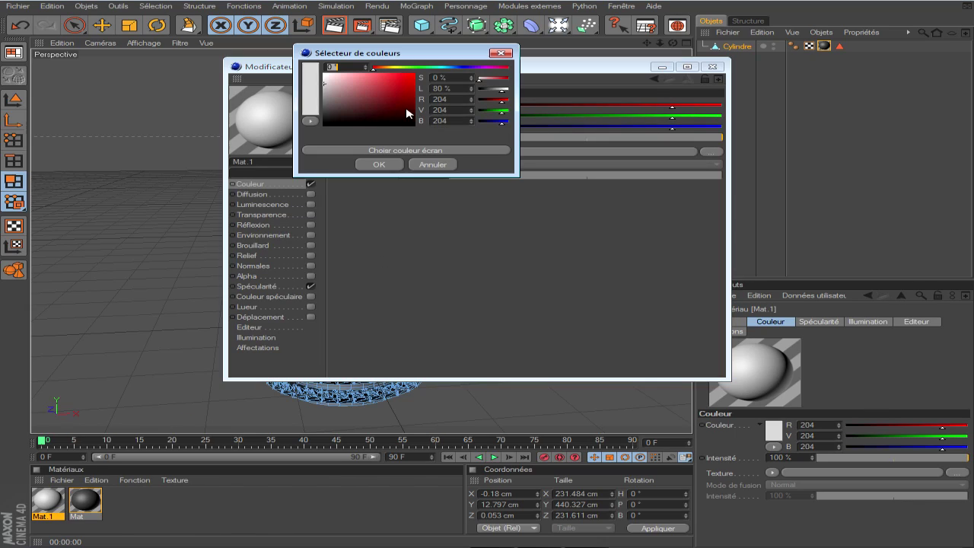
click(379, 166)
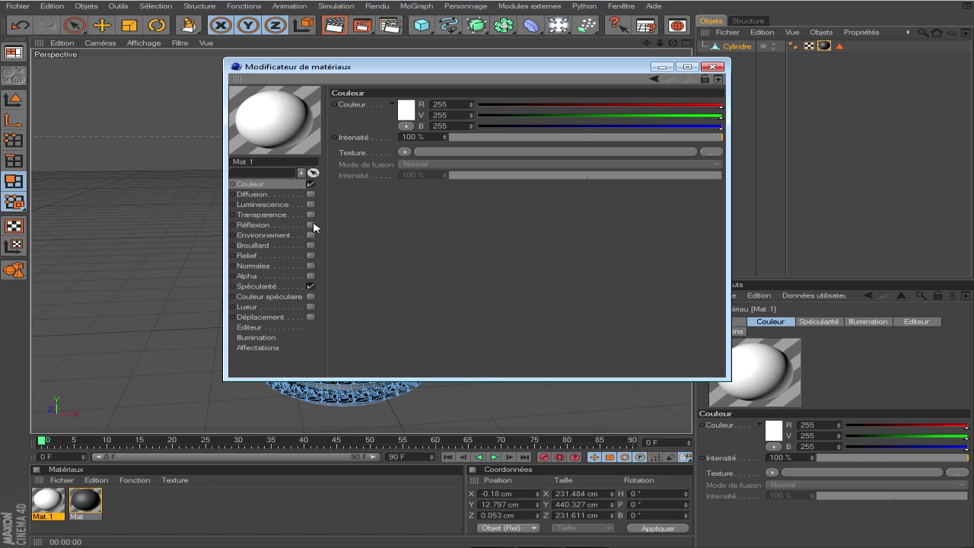
Enable reflection on the white material and give the reflection a Fresnel texture.
click(310, 225)
click(412, 164)
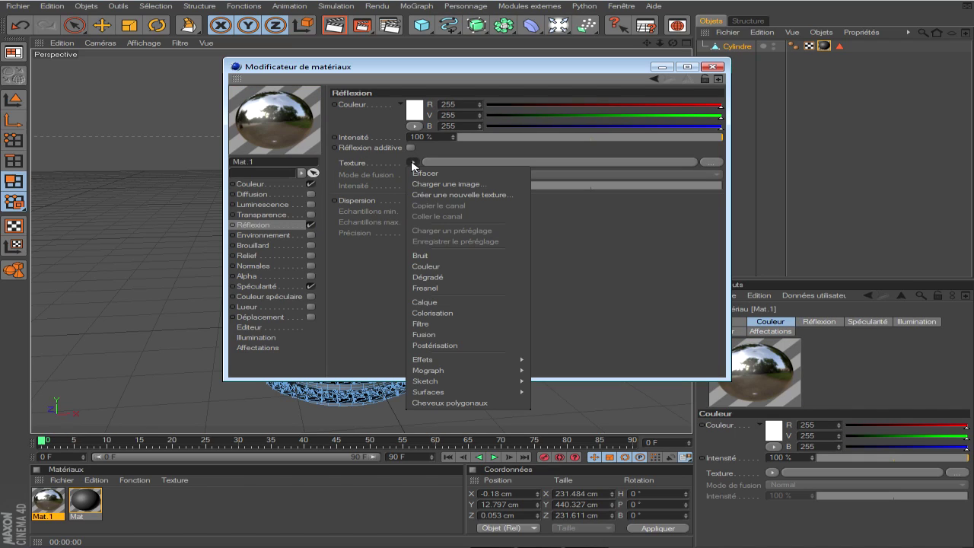
click(431, 287)
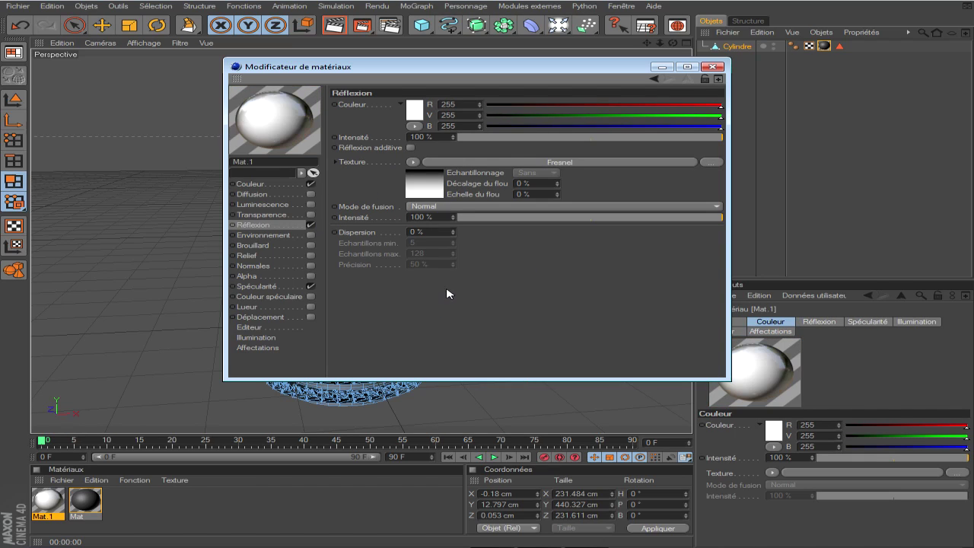
click(713, 67)
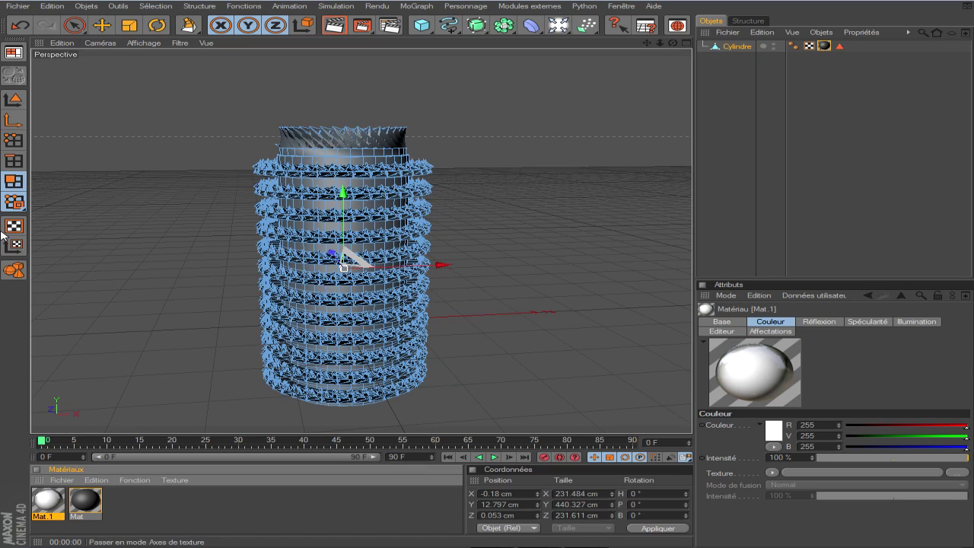
Ring-select all the plain polygon bands between the spiked rings, down to the lowest pair of rings.
click(156, 7)
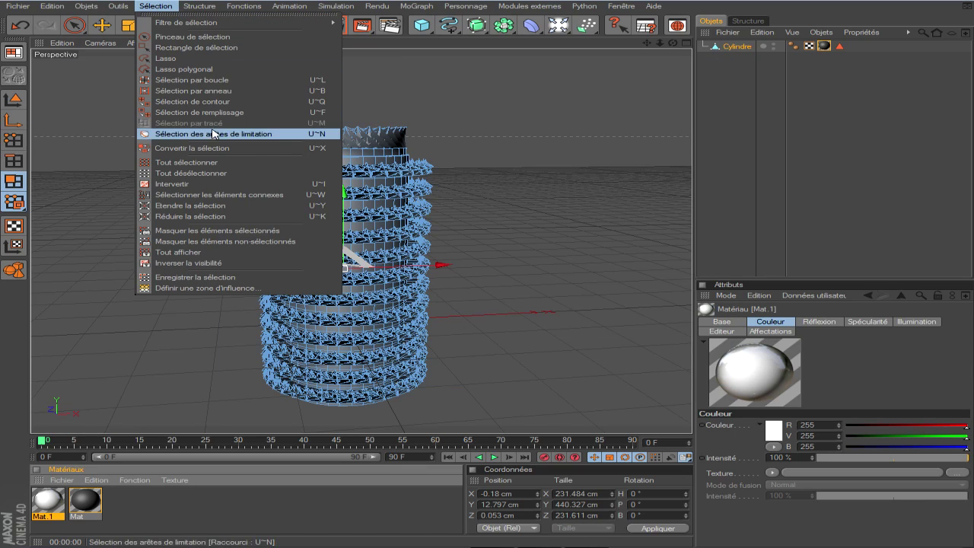
click(229, 91)
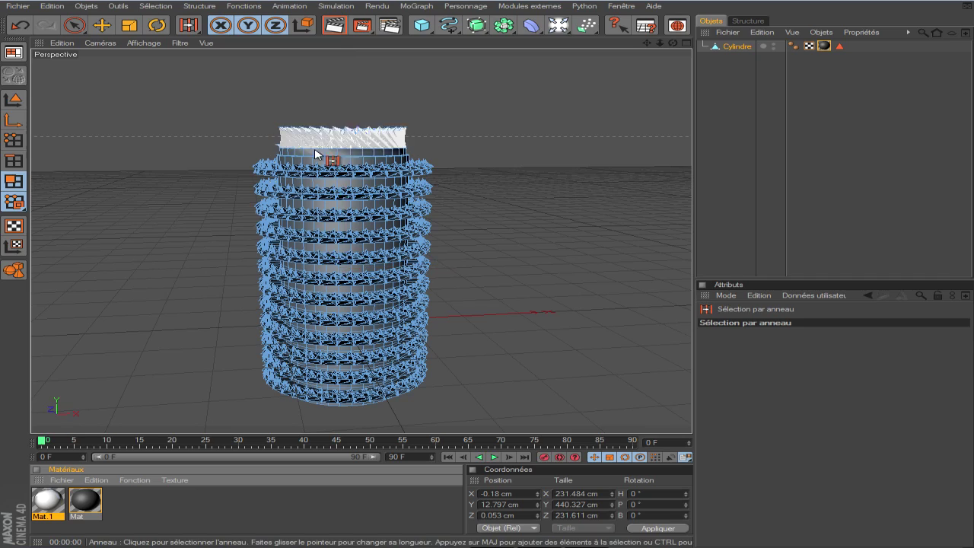
click(347, 162)
shift+click(364, 183)
shift+click(361, 205)
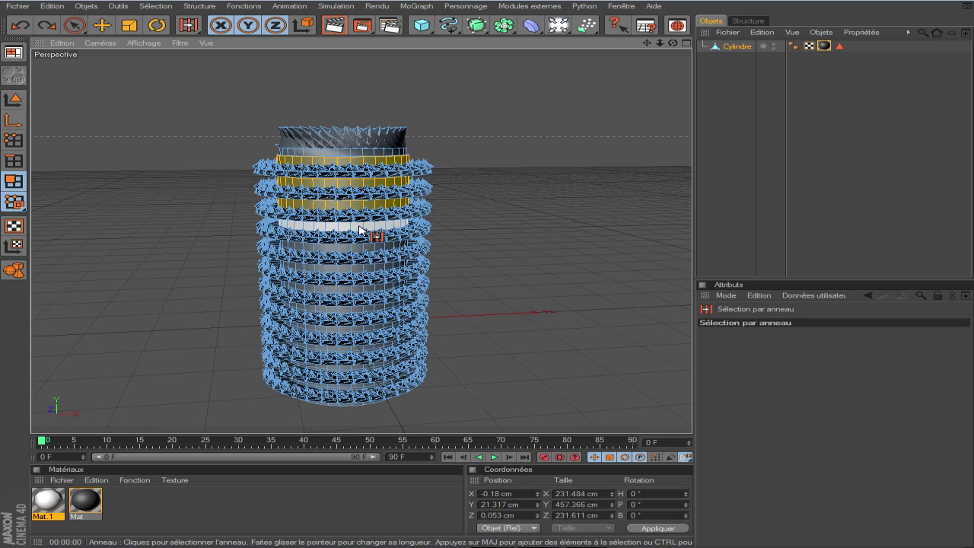
shift+click(359, 227)
shift+click(364, 247)
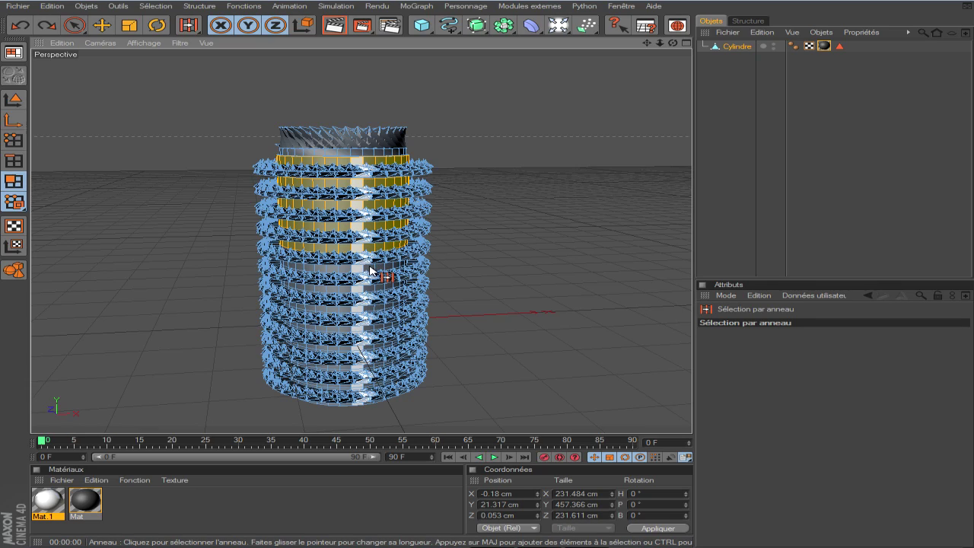
shift+click(354, 268)
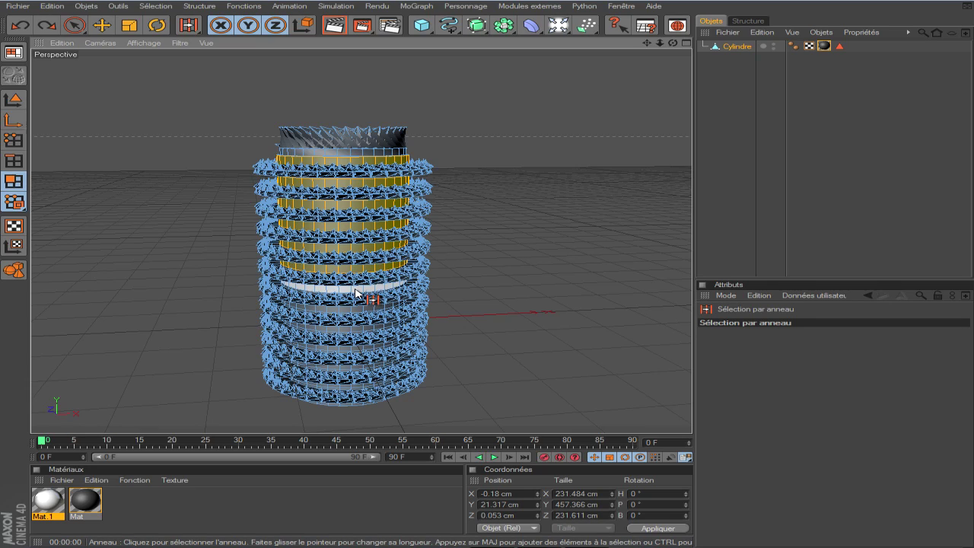
shift+click(361, 288)
shift+click(358, 310)
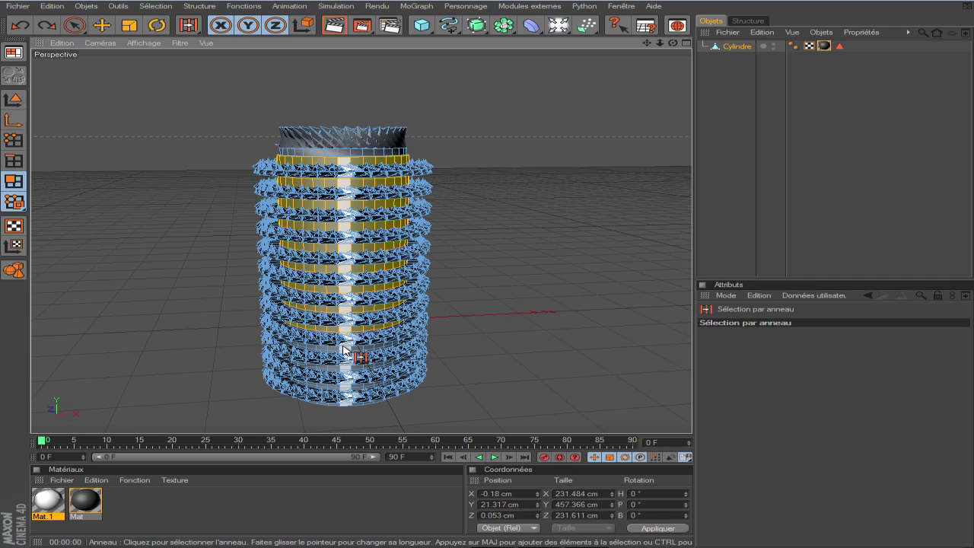
scroll(508, 328, up, 2)
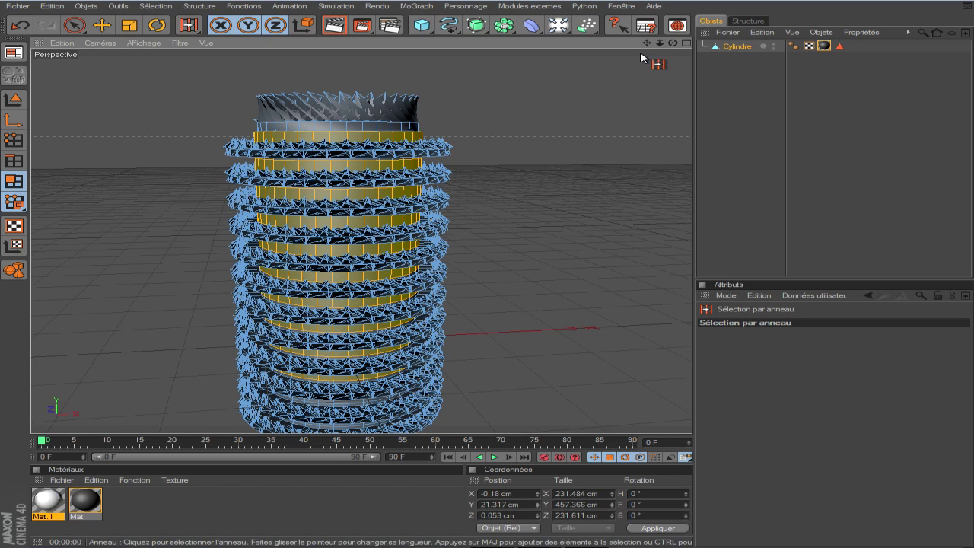
drag(647, 43, 646, 2)
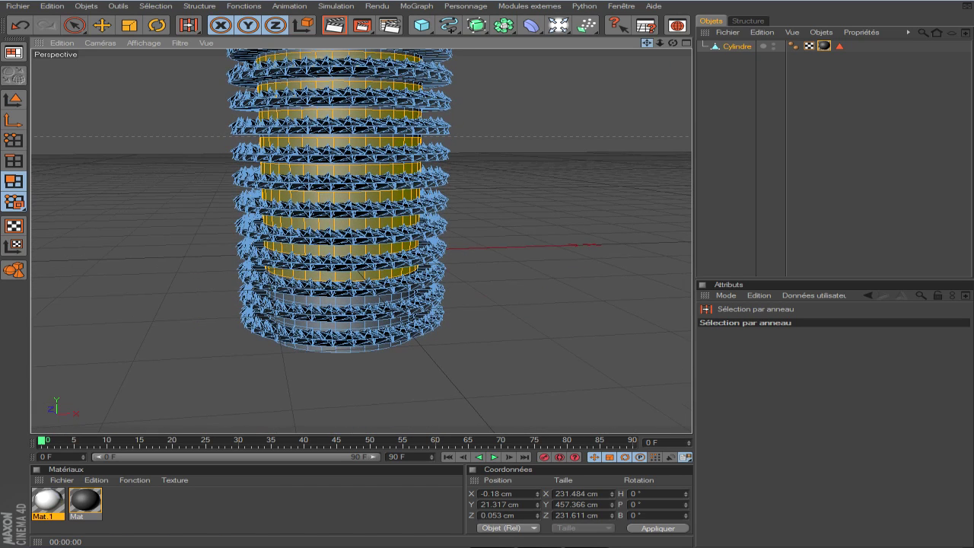
shift+click(351, 306)
shift+click(323, 329)
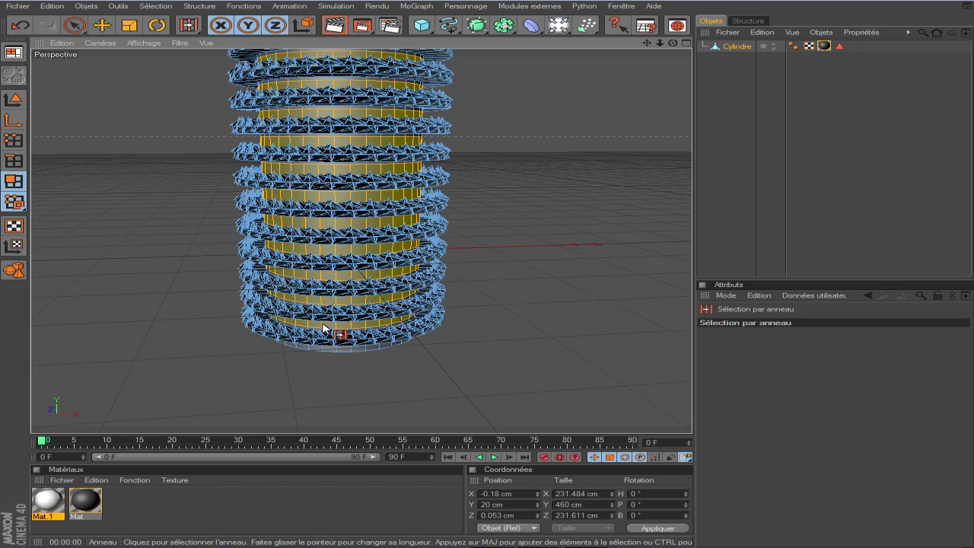
Apply the white material Mat.1 to the selected bands and render the view.
click(46, 504)
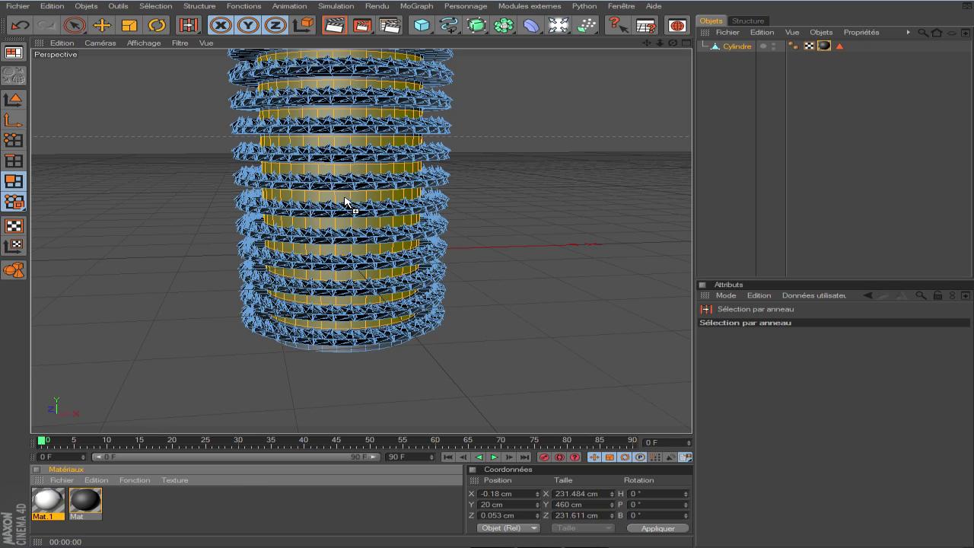
drag(347, 202, 348, 204)
scroll(654, 72, down, 2)
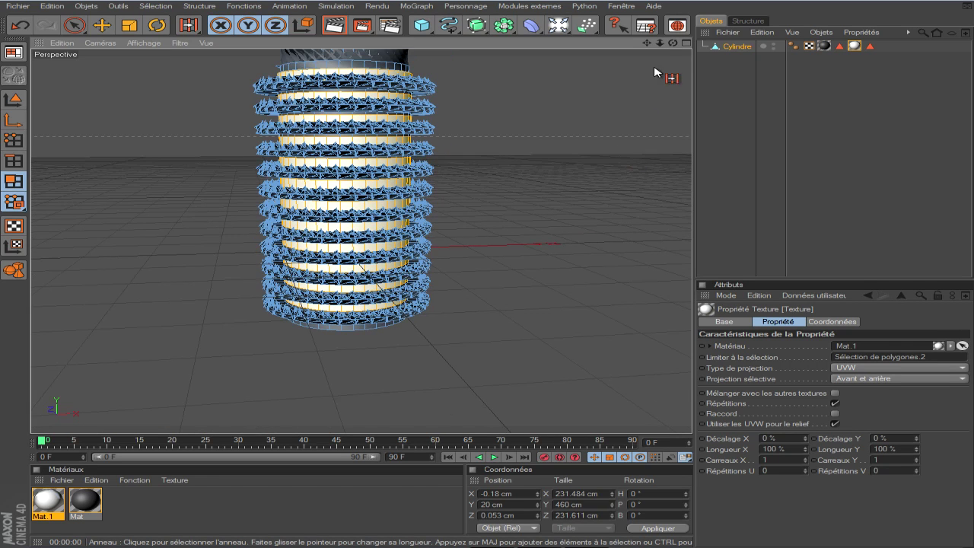
drag(646, 44, 649, 120)
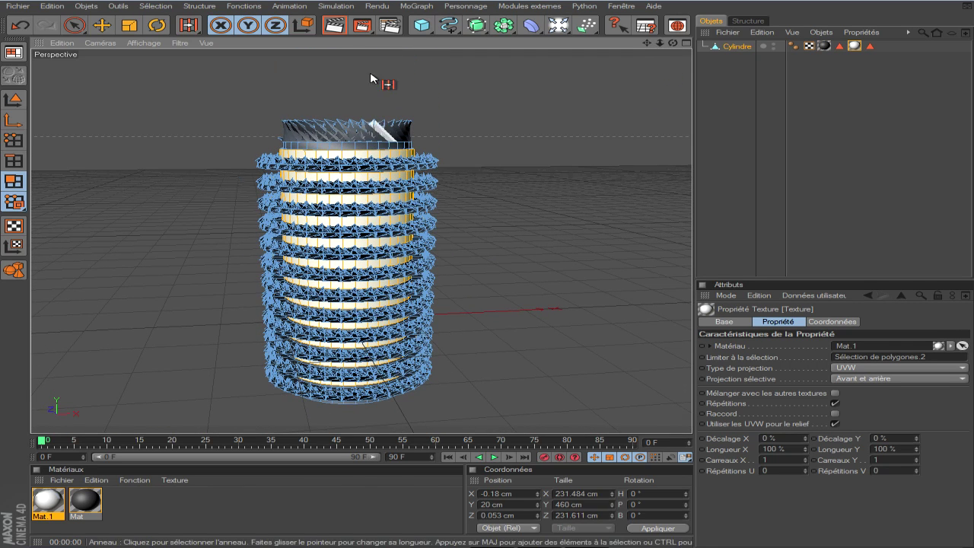
click(337, 25)
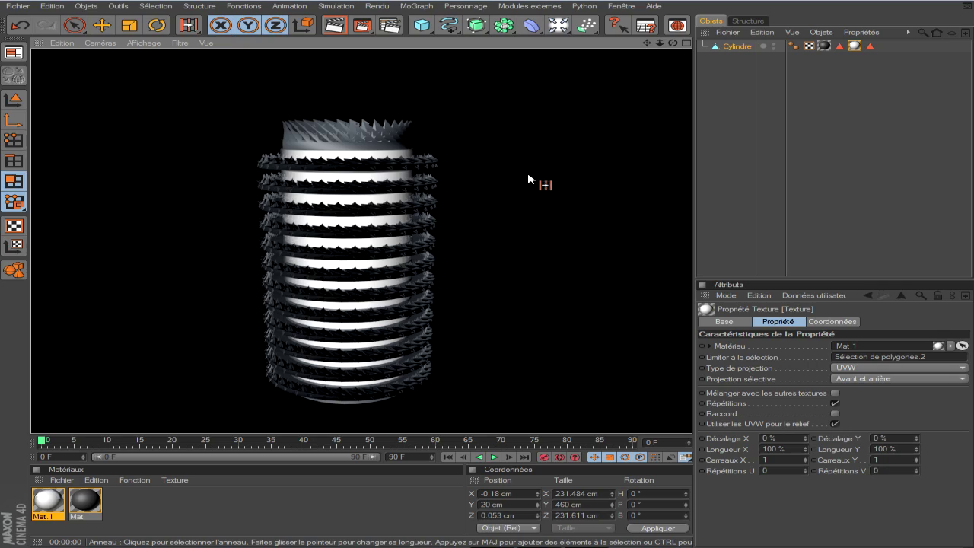
Brush-select the polygons of the spiked crown on top of the cylinder, in addition to the selected bands.
drag(672, 43, 651, 49)
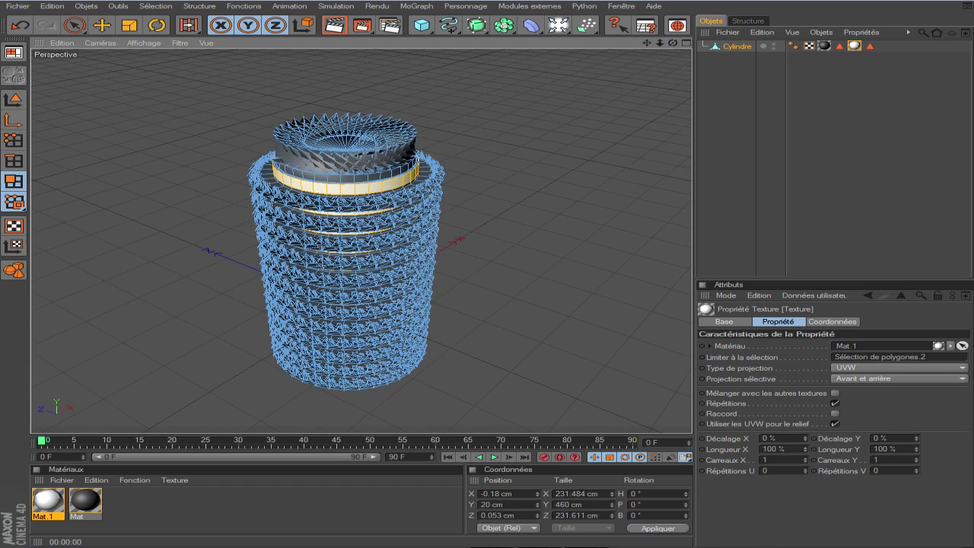
click(74, 26)
drag(335, 133, 319, 157)
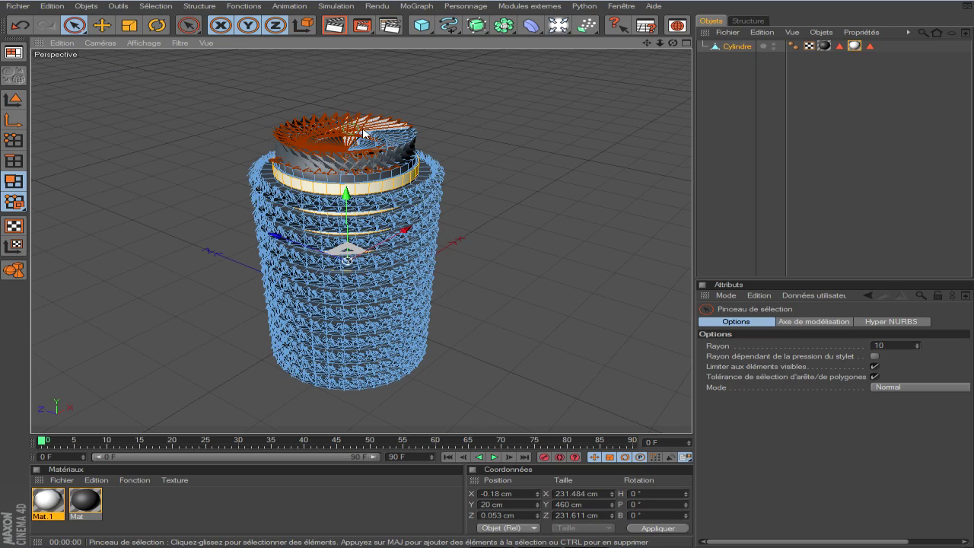
drag(363, 133, 384, 153)
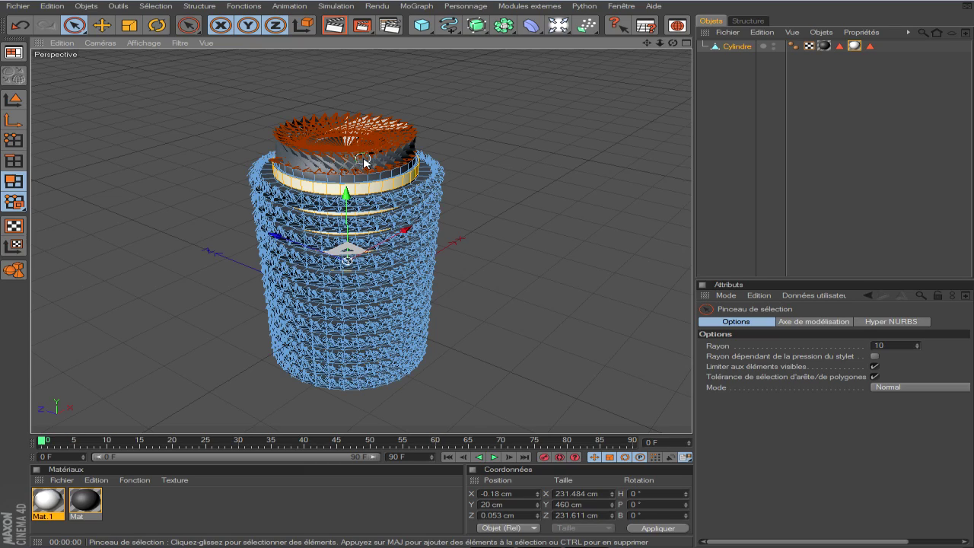
drag(363, 159, 363, 160)
Create a third material with a Fresnel reflection texture and its reflection colour set to RGB 90, 90, 90.
drag(44, 502, 339, 162)
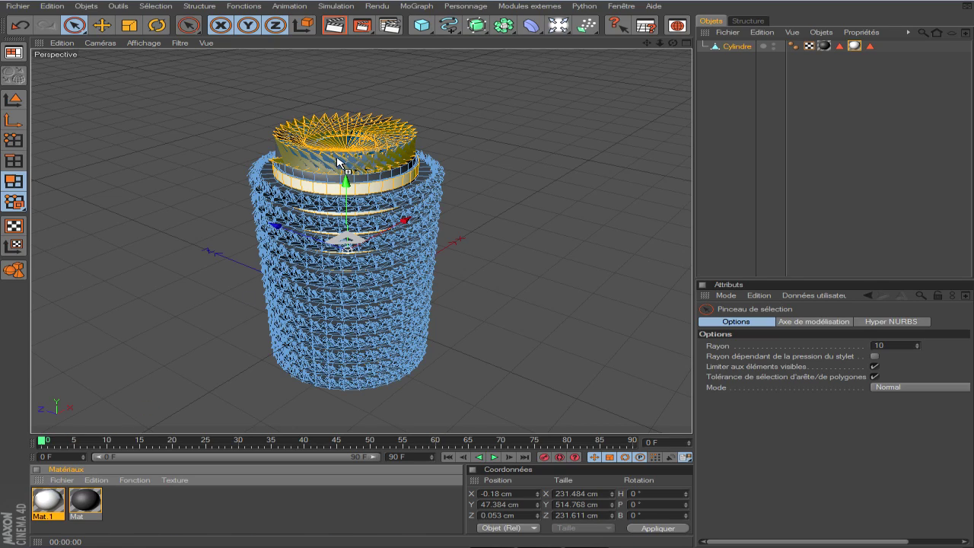
double_click(141, 513)
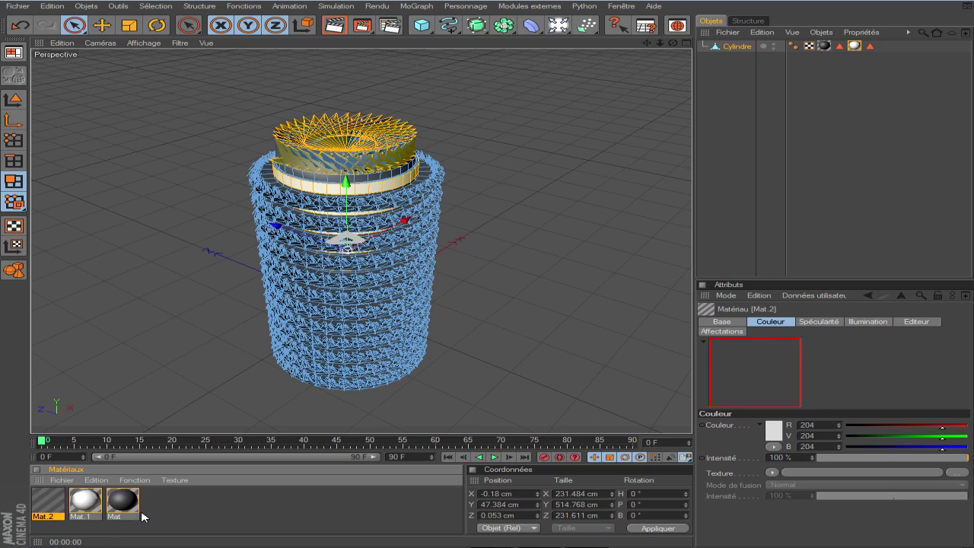
double_click(45, 503)
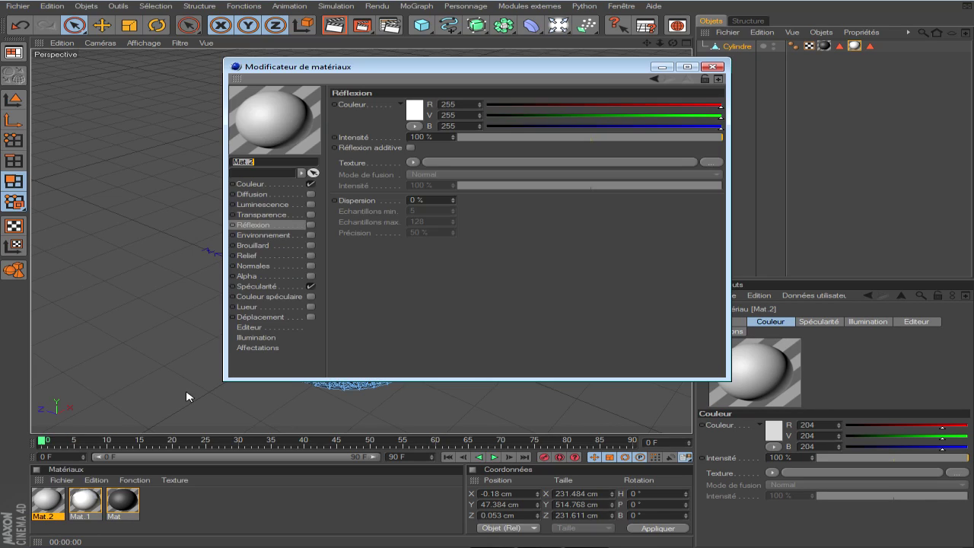
click(416, 112)
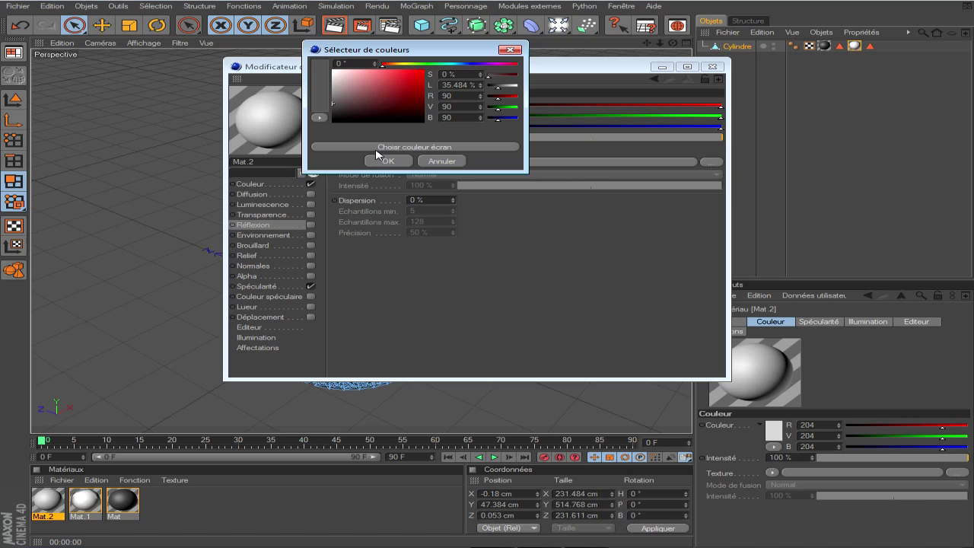
click(380, 160)
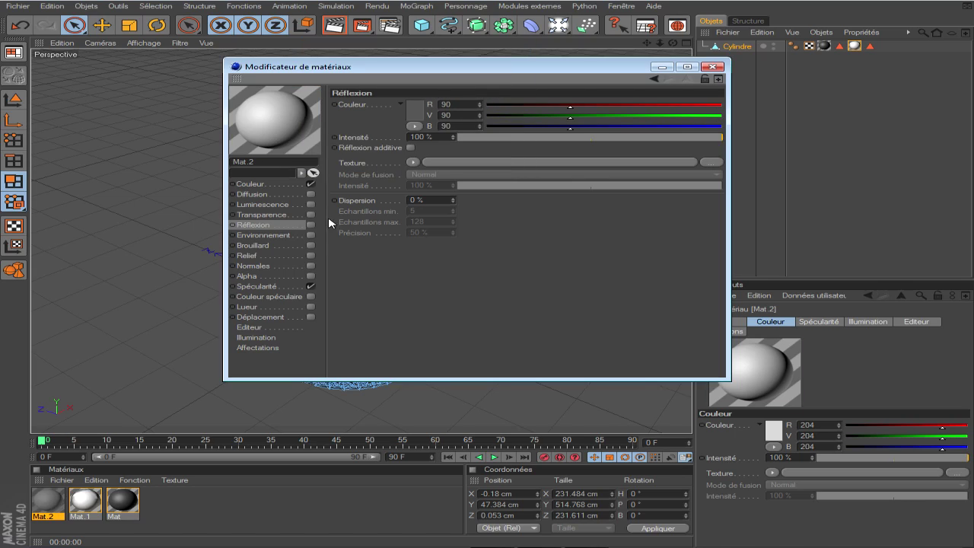
click(412, 162)
click(456, 290)
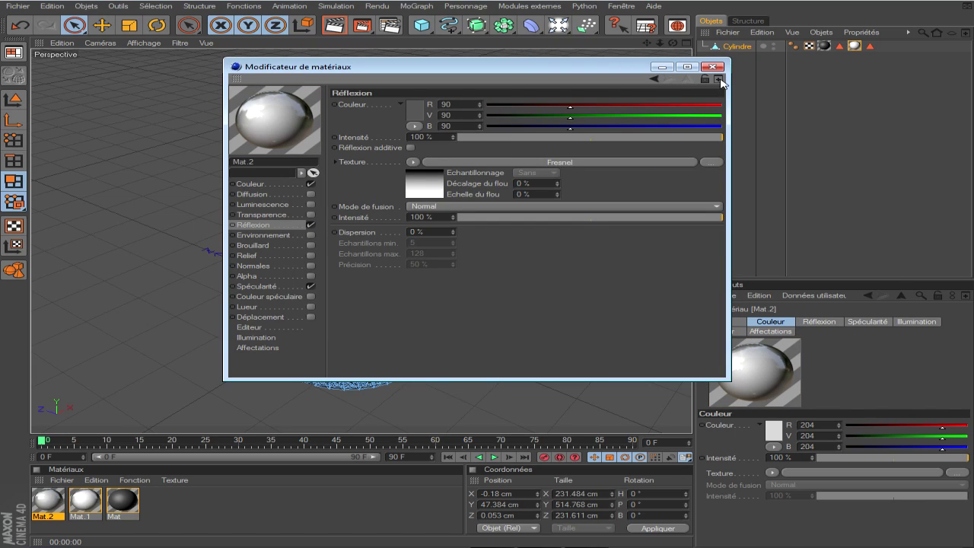
click(711, 67)
Apply the material Mat.2 to the selected crown and bands, and render the view.
drag(347, 194, 350, 145)
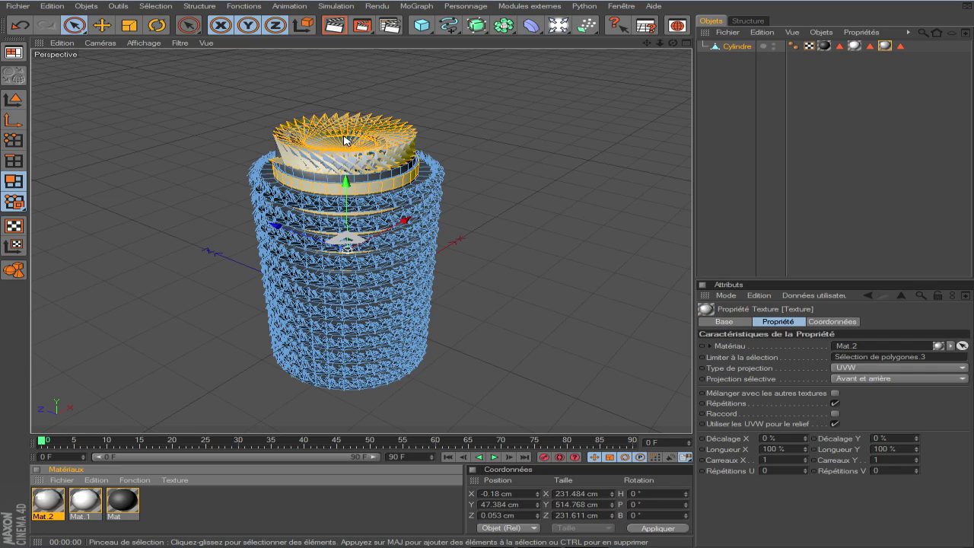
click(339, 27)
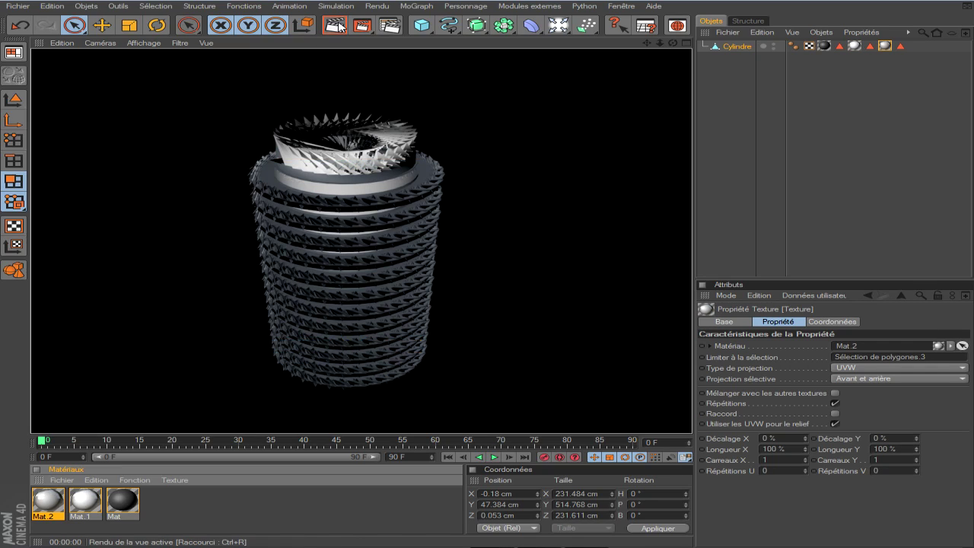
click(216, 239)
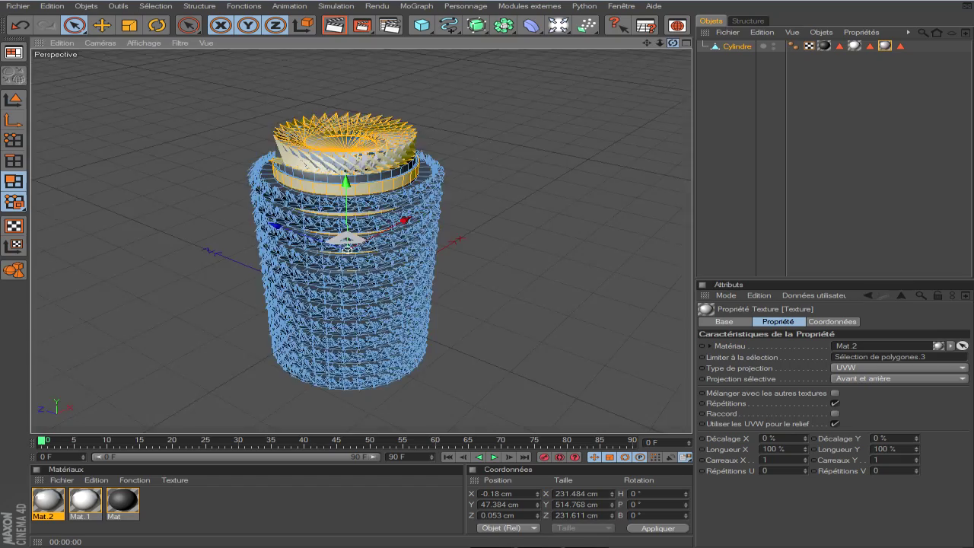
Try the outline selection tool (Sélection de contour) at the cylinder's bottom band.
alt+drag(216, 239, 216, 198)
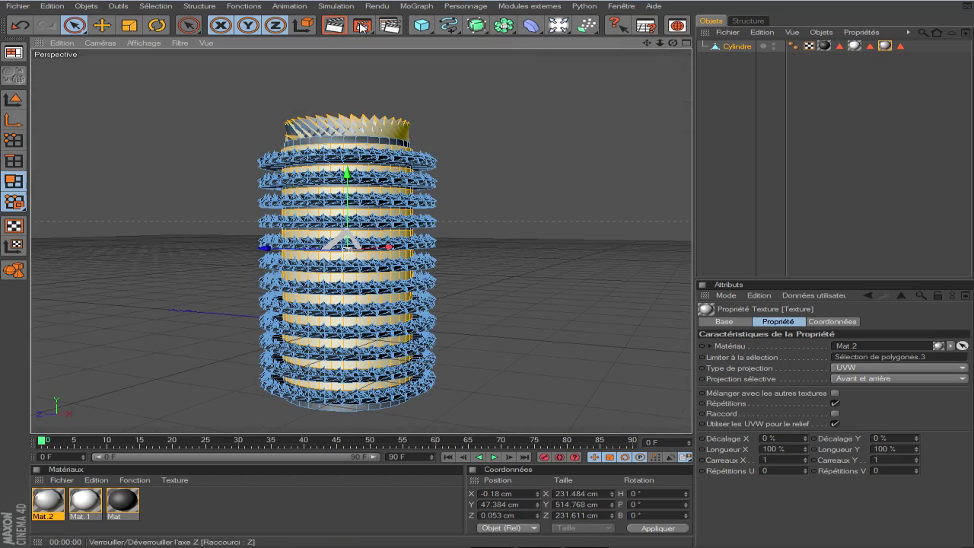
mouse_move(672, 43)
mouse_down()
mouse_move(663, 41)
mouse_move(660, 55)
mouse_up()
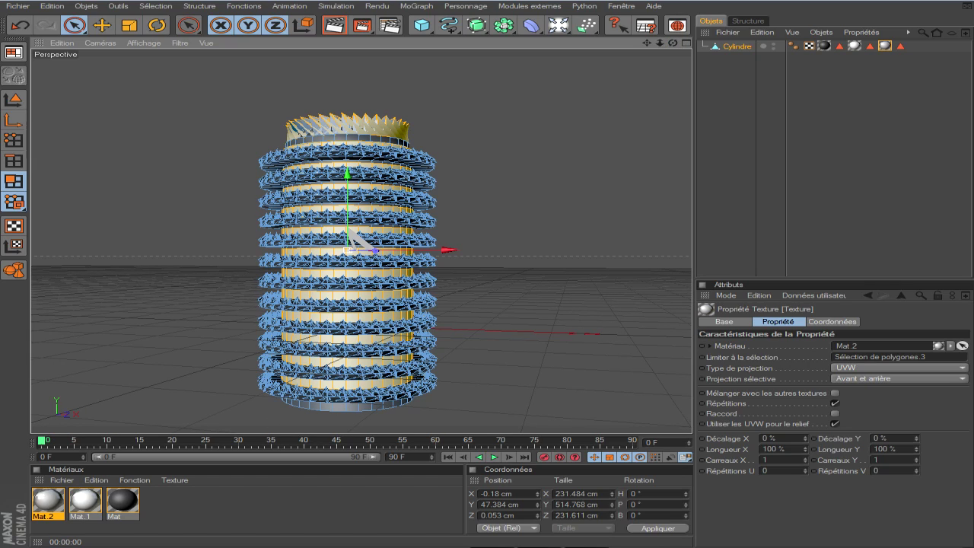
click(152, 6)
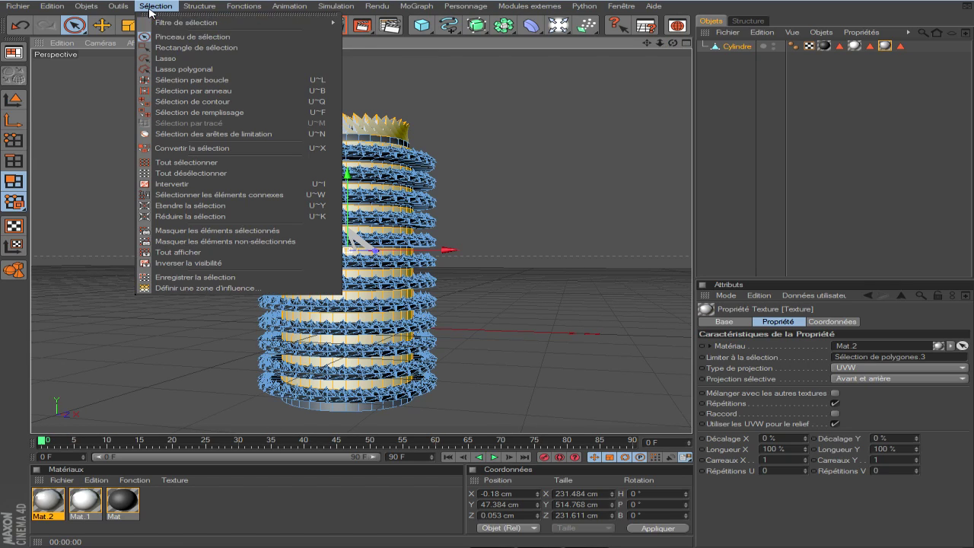
click(238, 105)
click(340, 417)
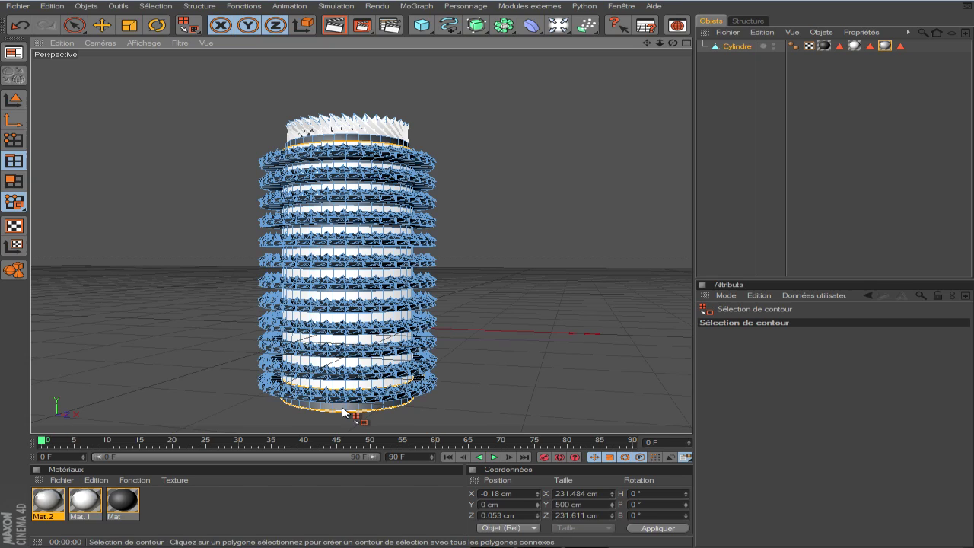
Ring-select the vertical edges of the cylinder's bottom band.
click(155, 6)
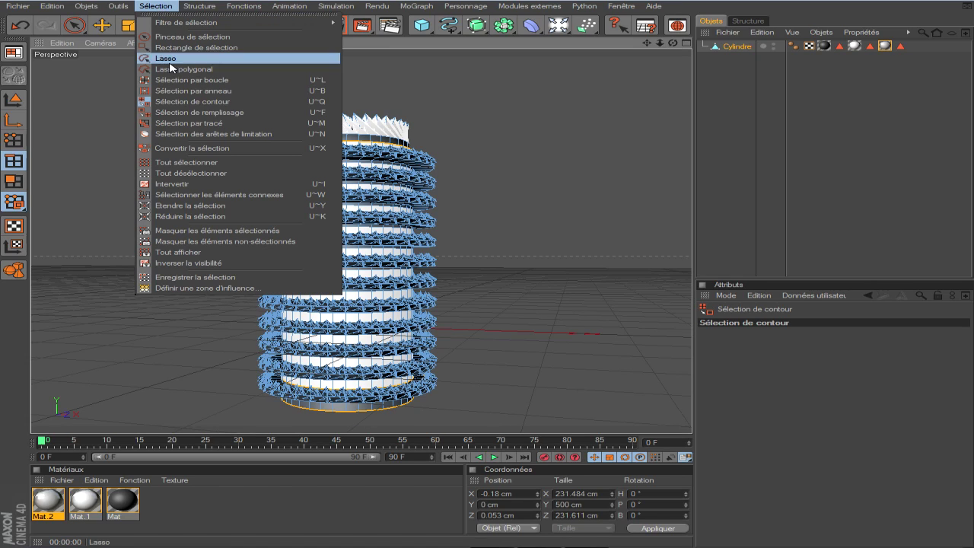
click(221, 95)
click(341, 407)
click(349, 408)
click(157, 7)
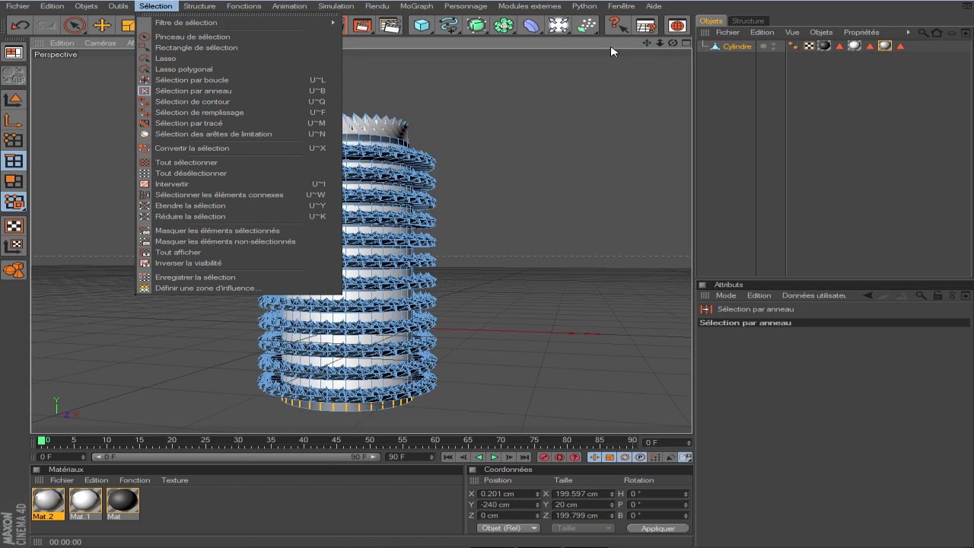
click(650, 44)
drag(649, 44, 684, 1)
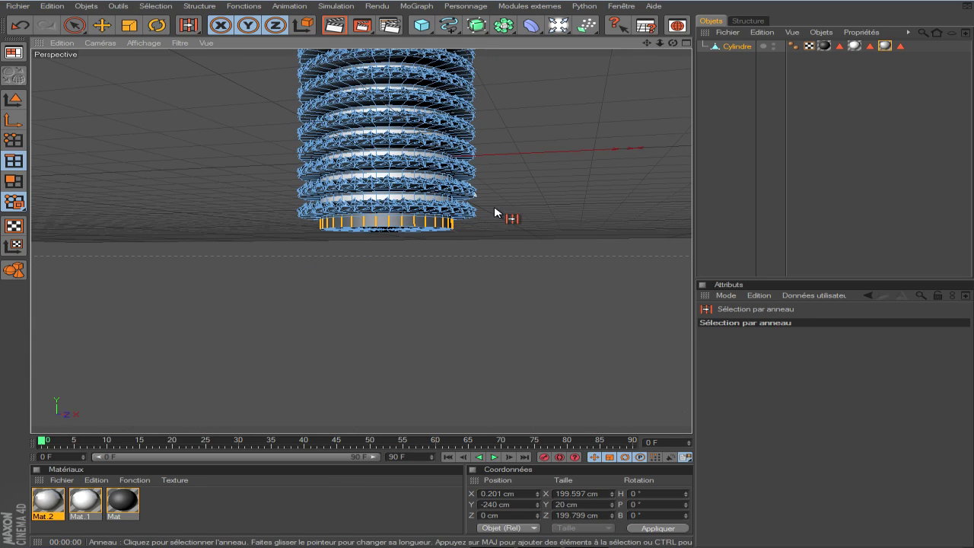
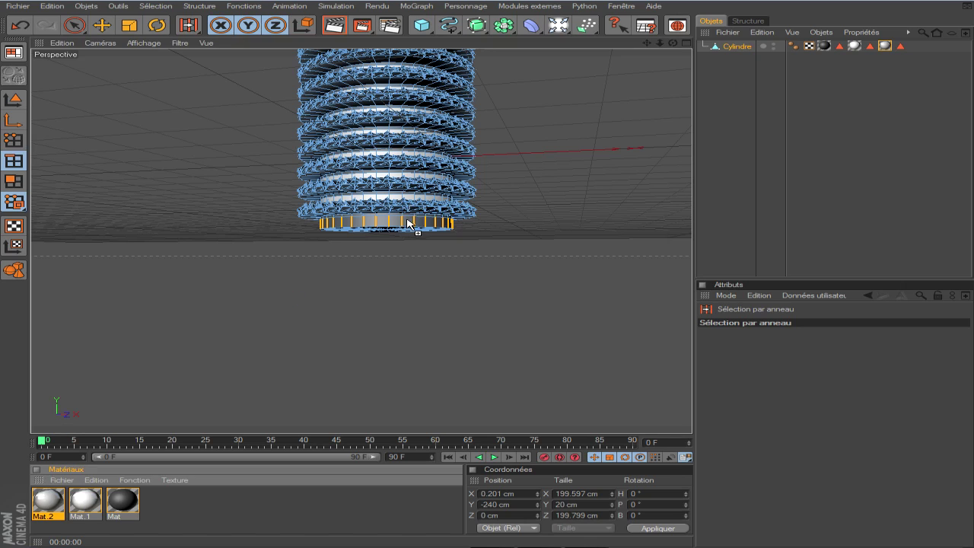
Try the material Mat.1 on the cylinder without a polygon selection, revert it, and render the view.
drag(408, 223, 405, 224)
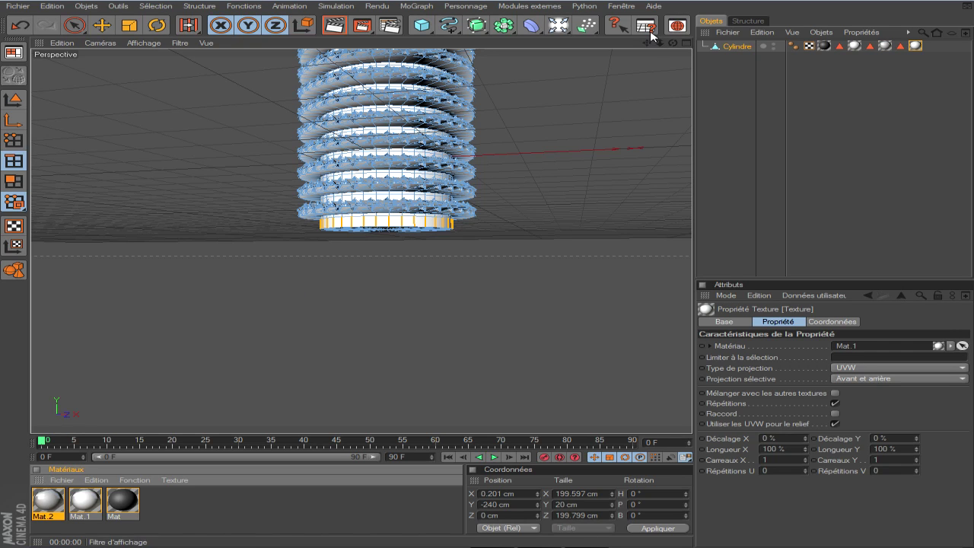
drag(647, 43, 649, 84)
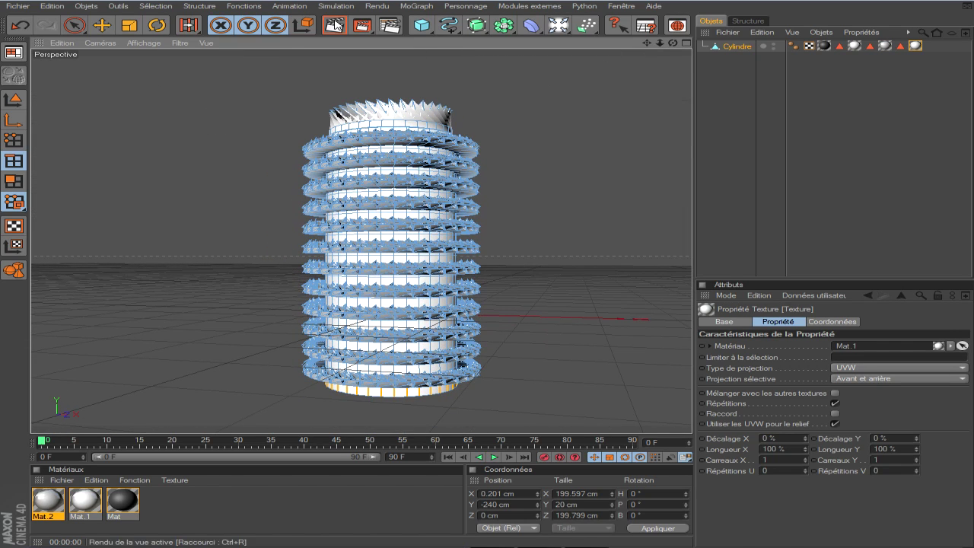
click(334, 25)
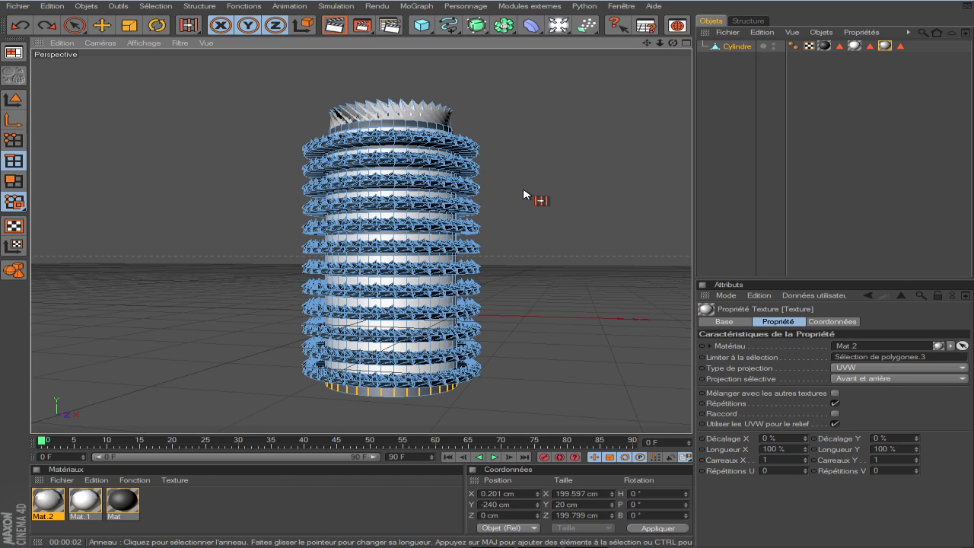
click(336, 25)
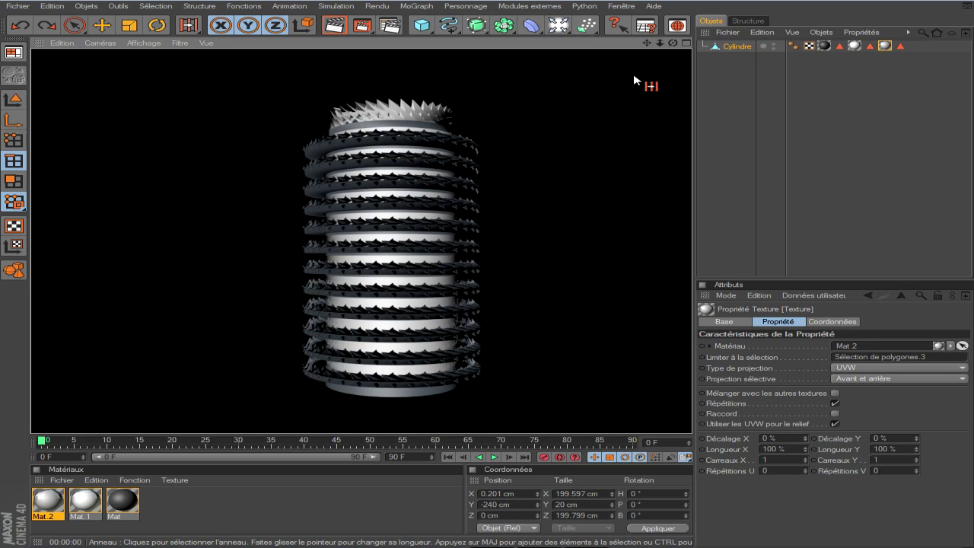
drag(646, 43, 643, 42)
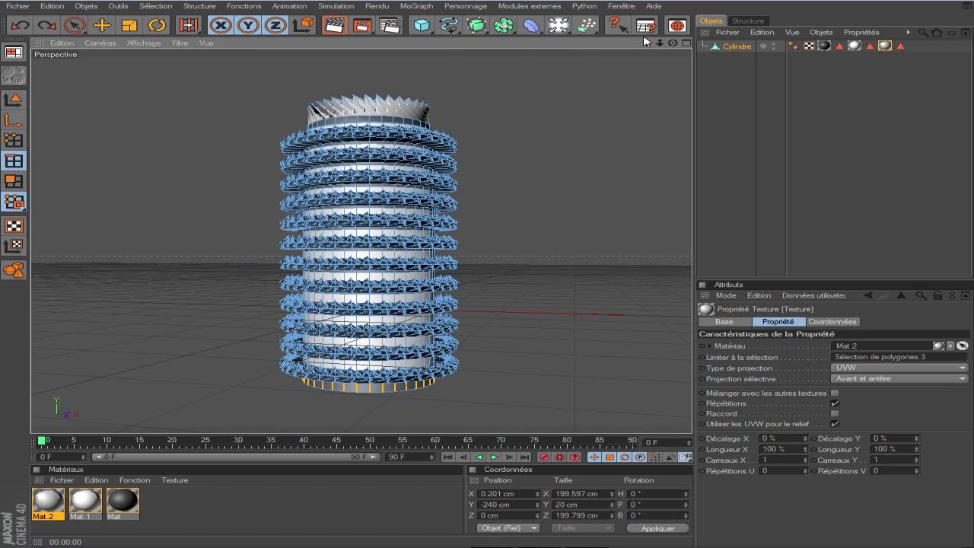
Switch to polygon mode, and try to add the bottom band to the selected polygons for the material Mat.2.
click(12, 182)
shift+click(369, 391)
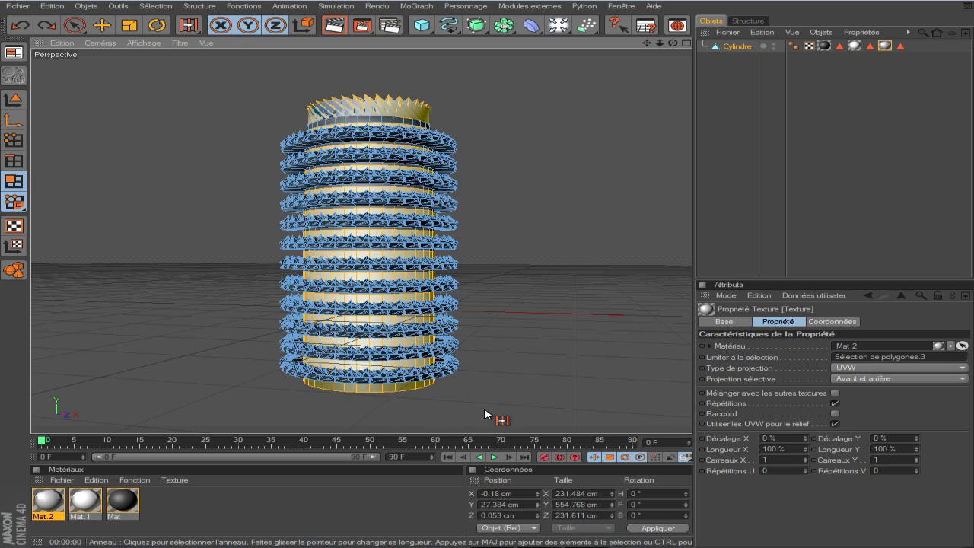
drag(48, 502, 202, 454)
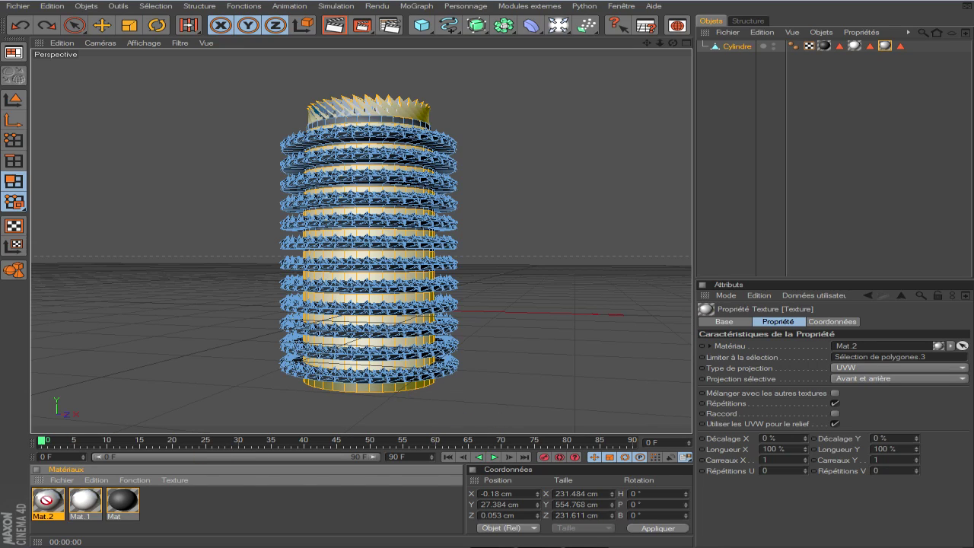
drag(296, 430, 120, 365)
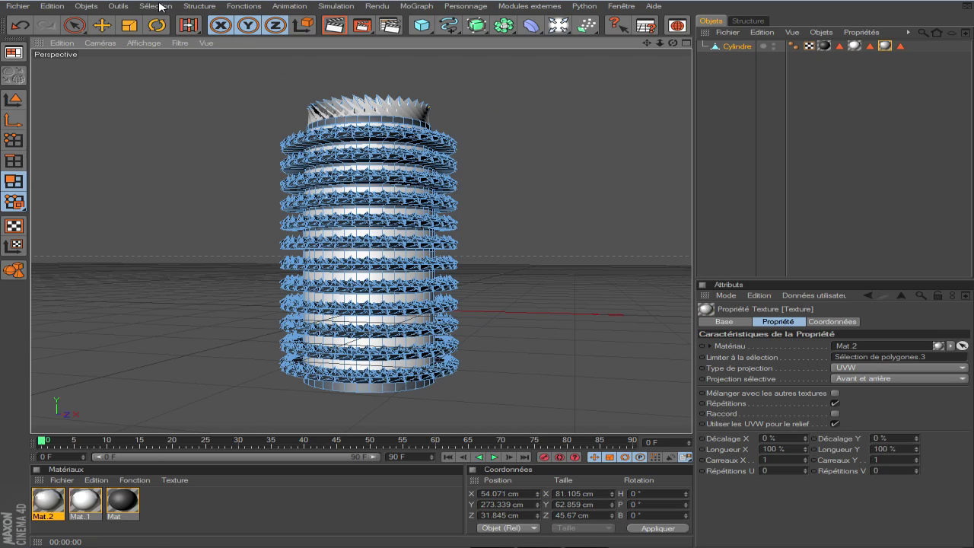
Ring-select the polygons of the cylinder's bottom band and try the material Mat.1 on them.
click(101, 25)
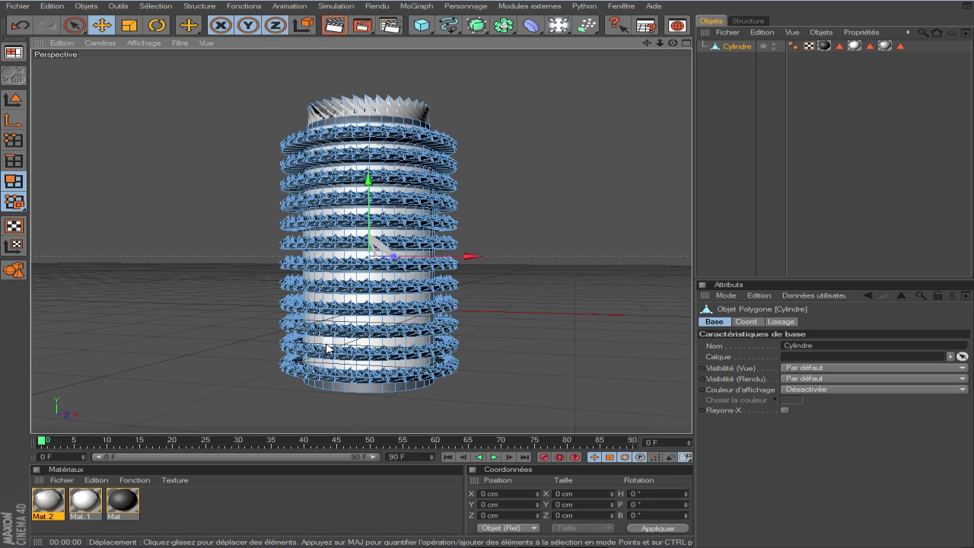
double_click(163, 1)
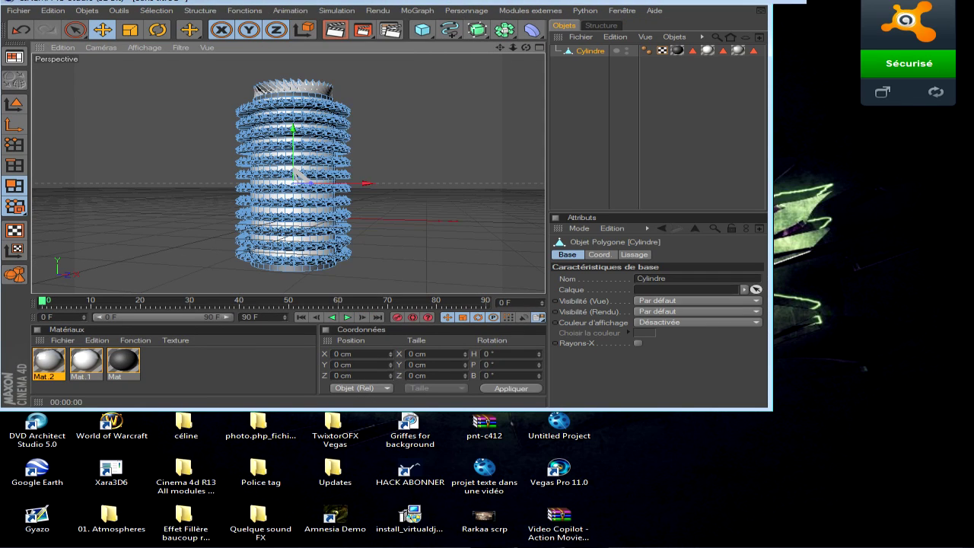
double_click(163, 1)
click(157, 6)
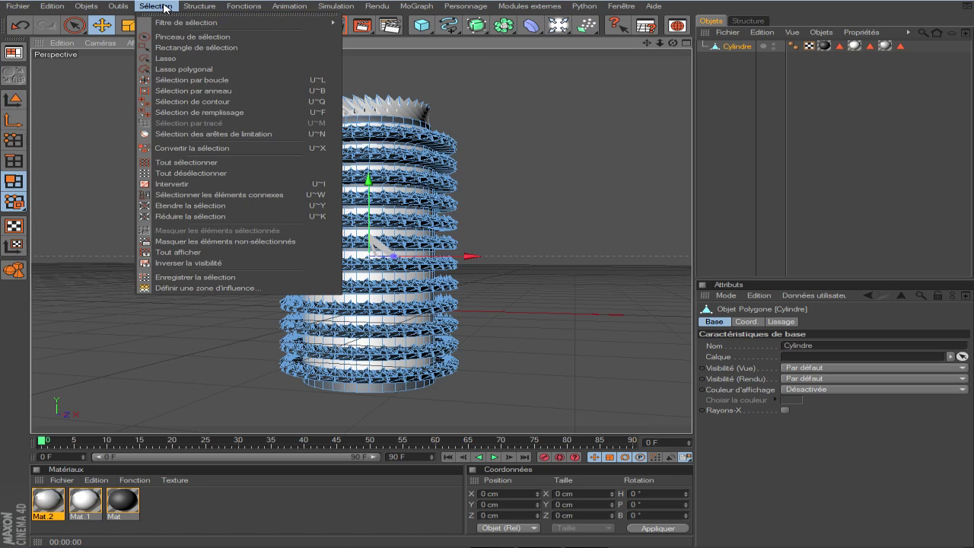
click(255, 103)
click(156, 6)
click(230, 91)
click(362, 388)
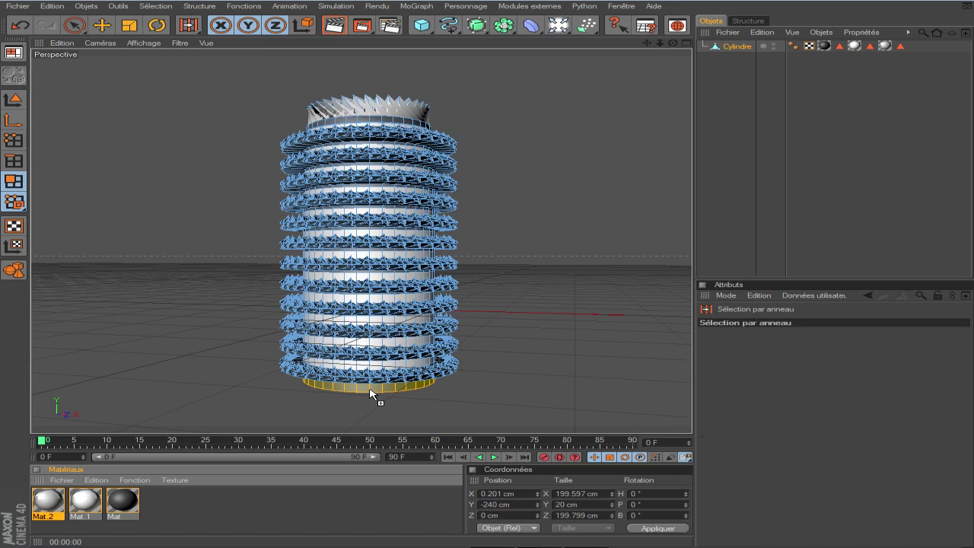
drag(85, 500, 365, 358)
key(ctrl+z)
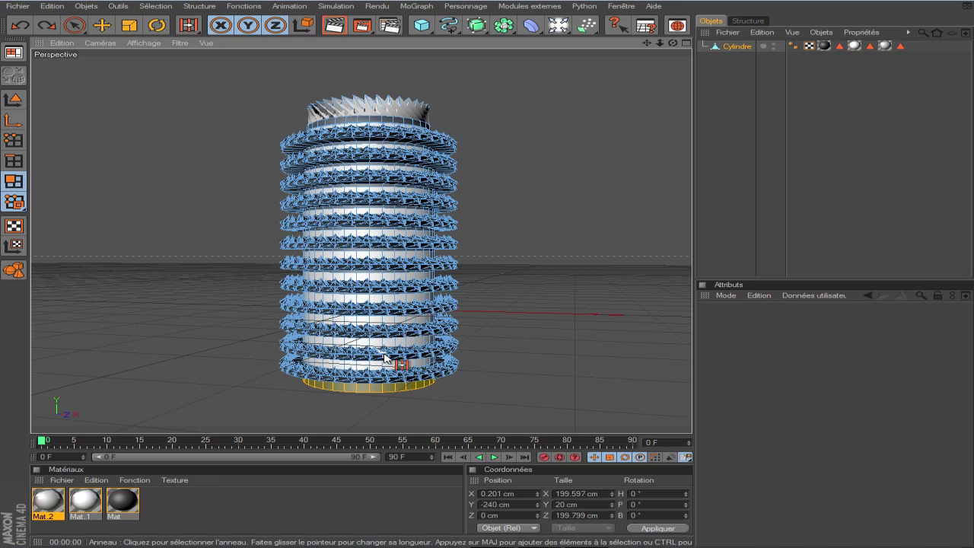
Add the smooth bands between the cylinder's toothed rings to the ring selection.
drag(673, 42, 482, 76)
shift+click(397, 126)
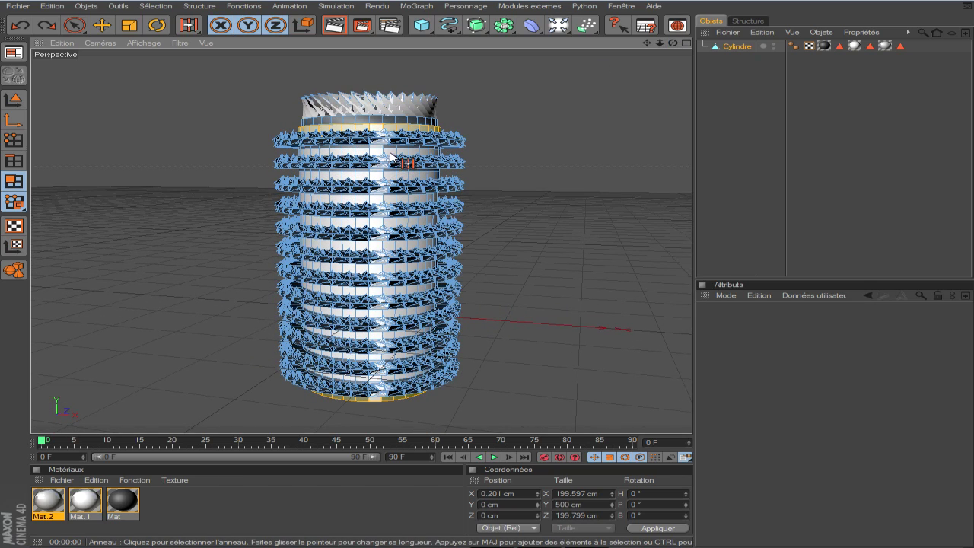
shift+click(393, 156)
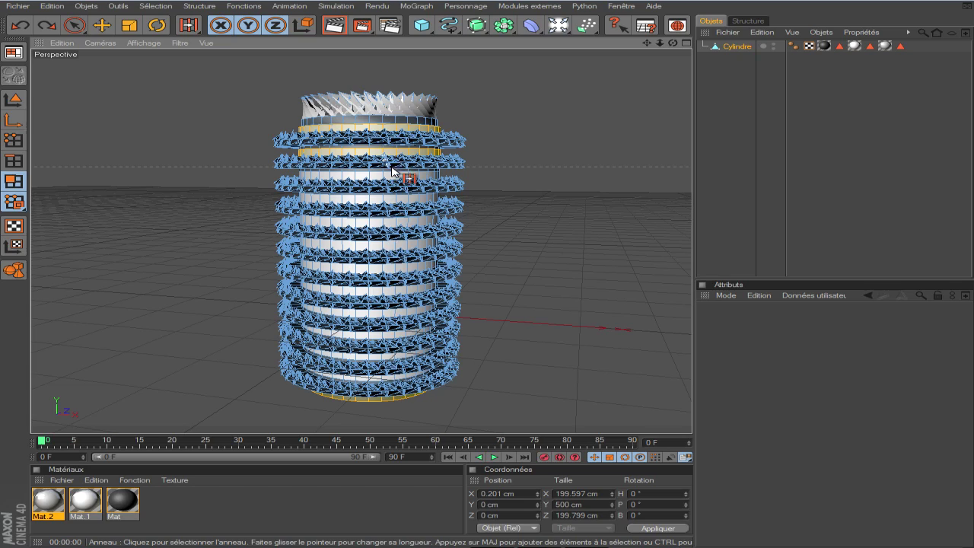
shift+click(396, 181)
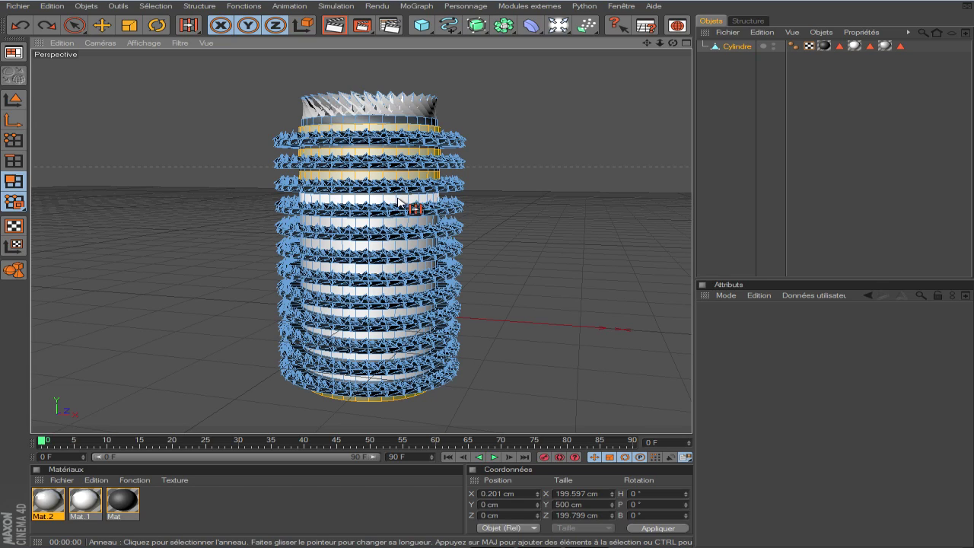
shift+click(397, 203)
shift+click(400, 223)
shift+click(405, 245)
shift+click(408, 268)
shift+click(405, 292)
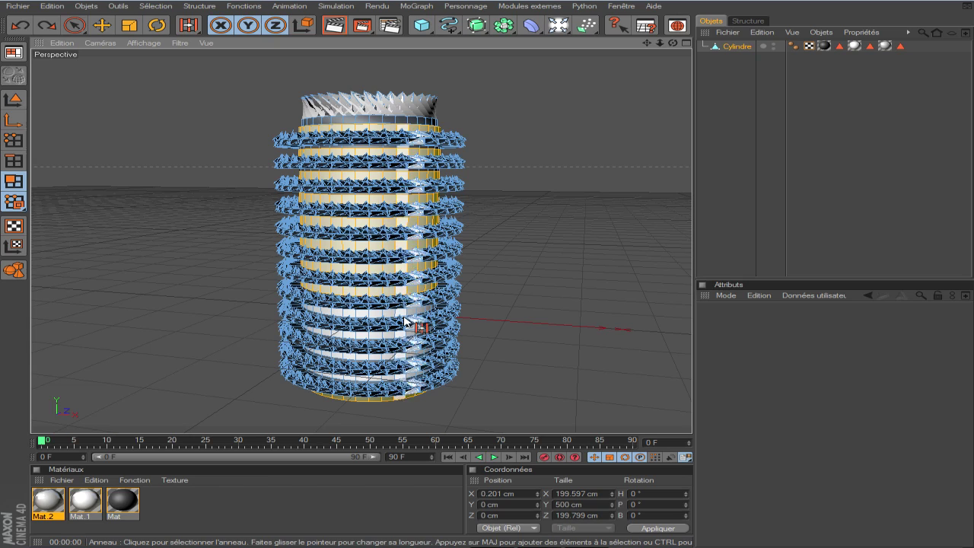
drag(672, 42, 672, 76)
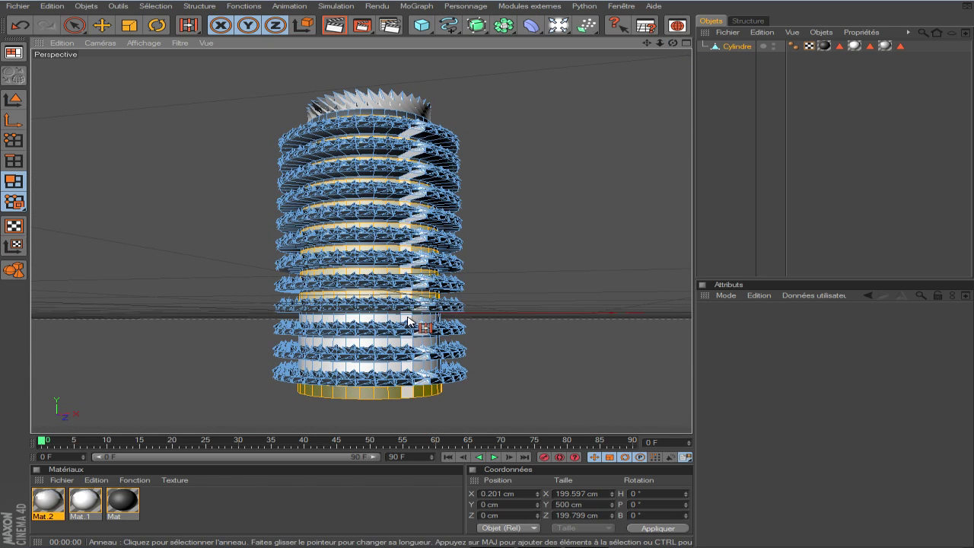
shift+click(383, 348)
shift+click(385, 369)
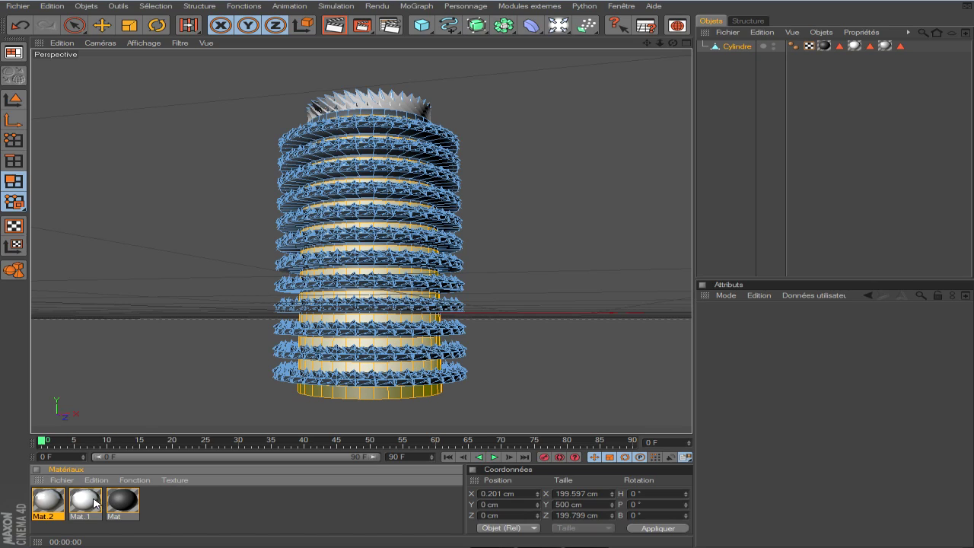
Apply the material Mat.1 to the selected bands and render the view from two angles.
drag(378, 396, 384, 400)
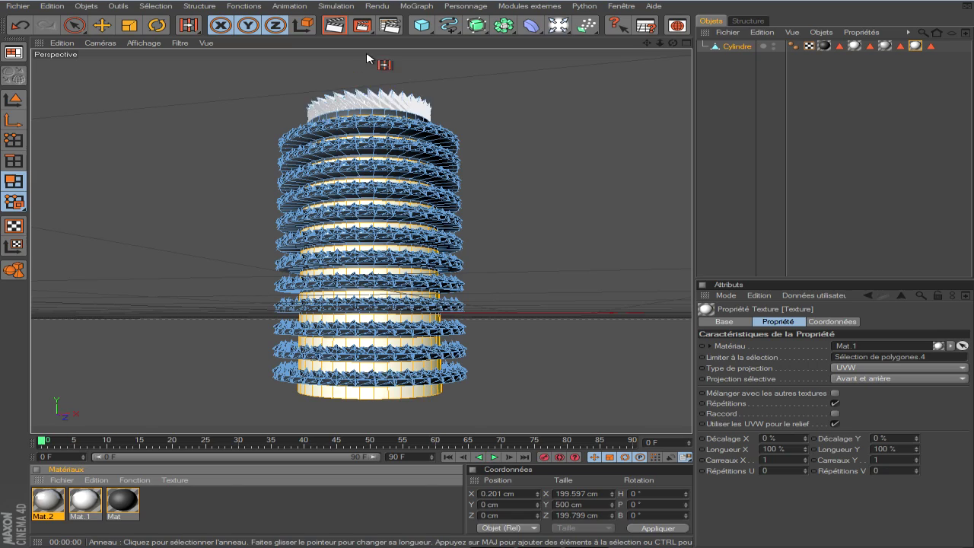
click(342, 28)
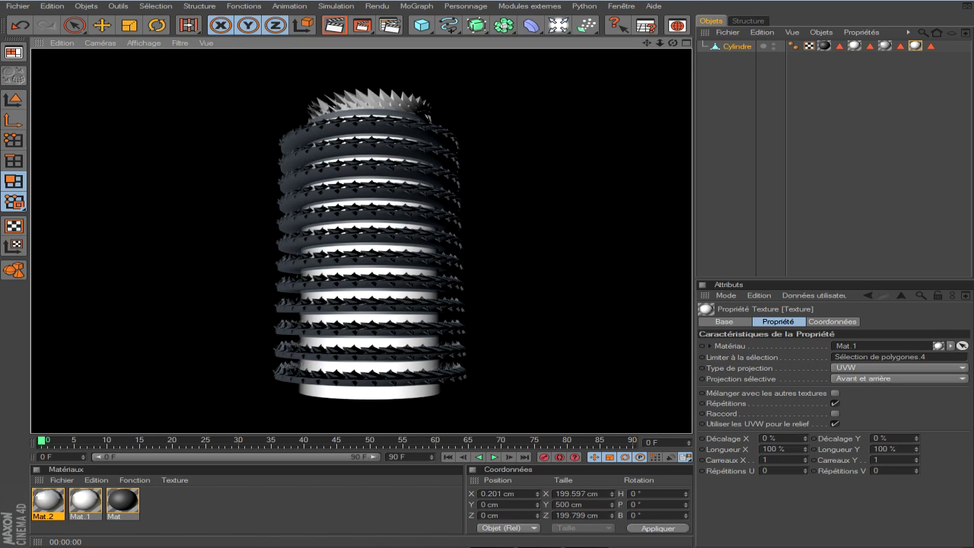
drag(673, 42, 280, 47)
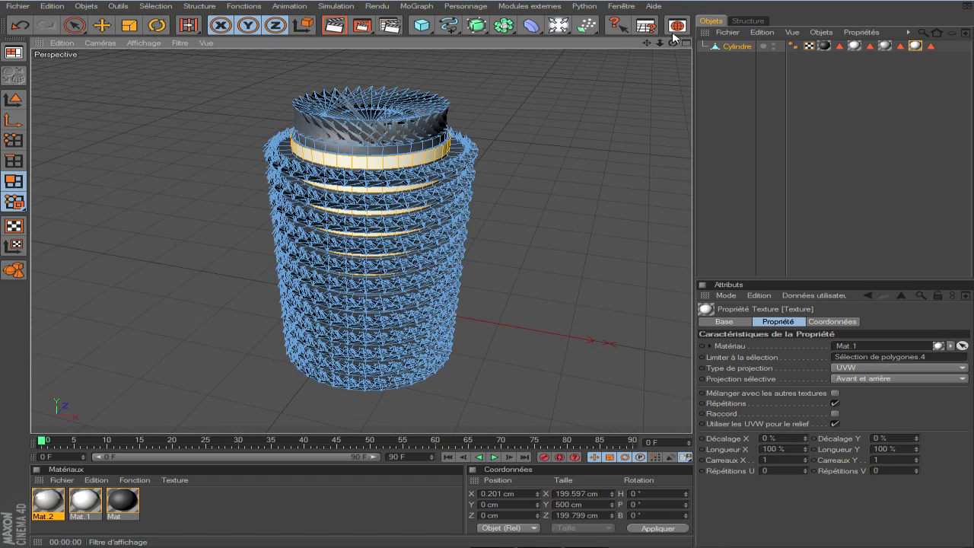
mouse_move(672, 43)
mouse_down()
mouse_move(669, 8)
mouse_move(660, 6)
mouse_move(672, 7)
mouse_move(677, 44)
mouse_up()
click(333, 27)
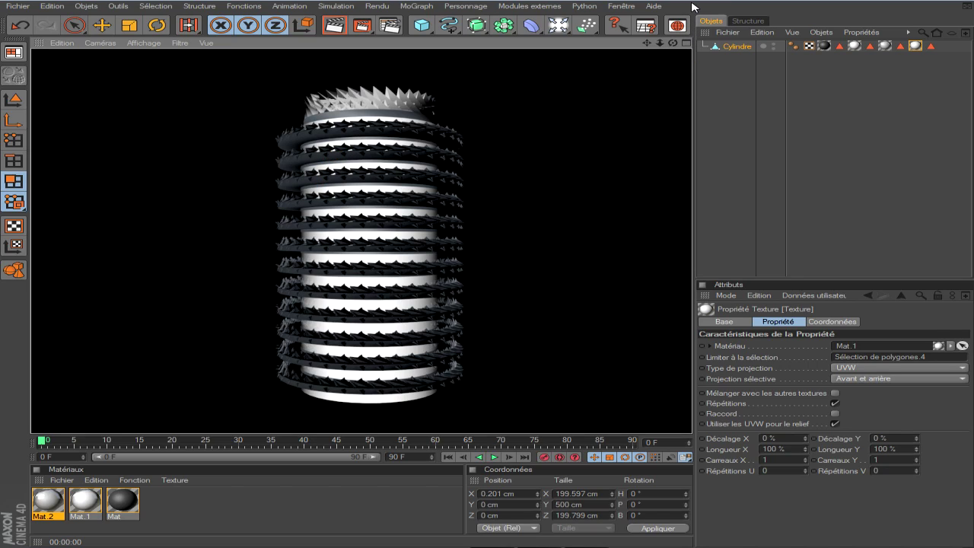
drag(646, 43, 648, 45)
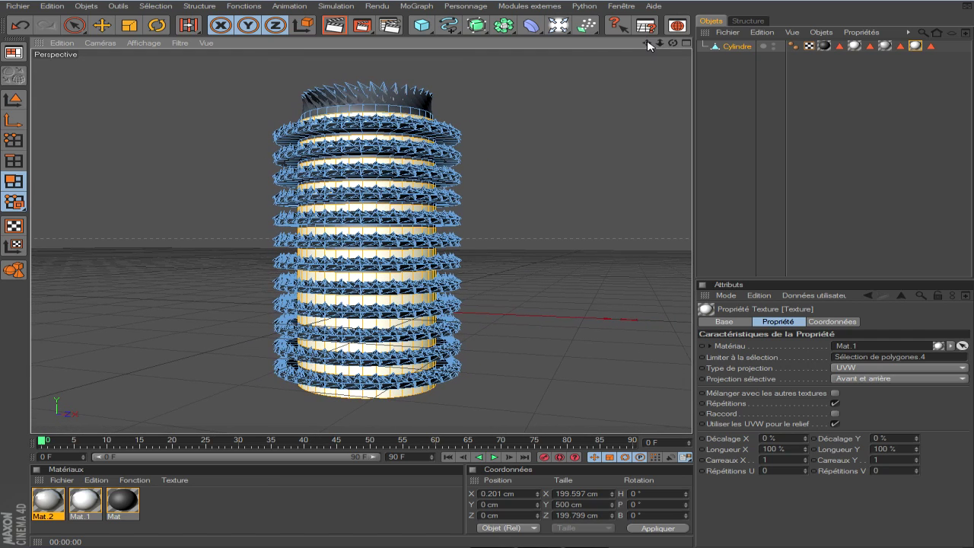
click(148, 7)
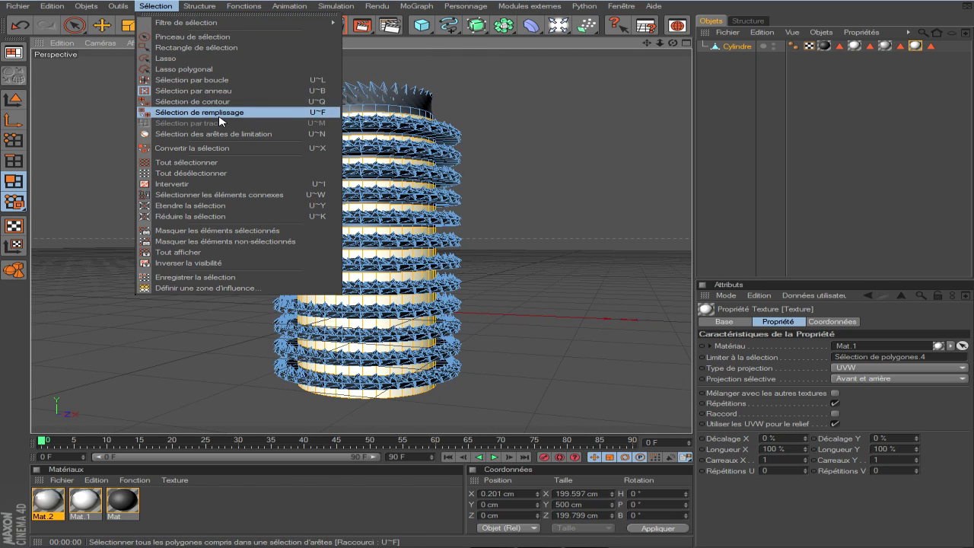
click(576, 165)
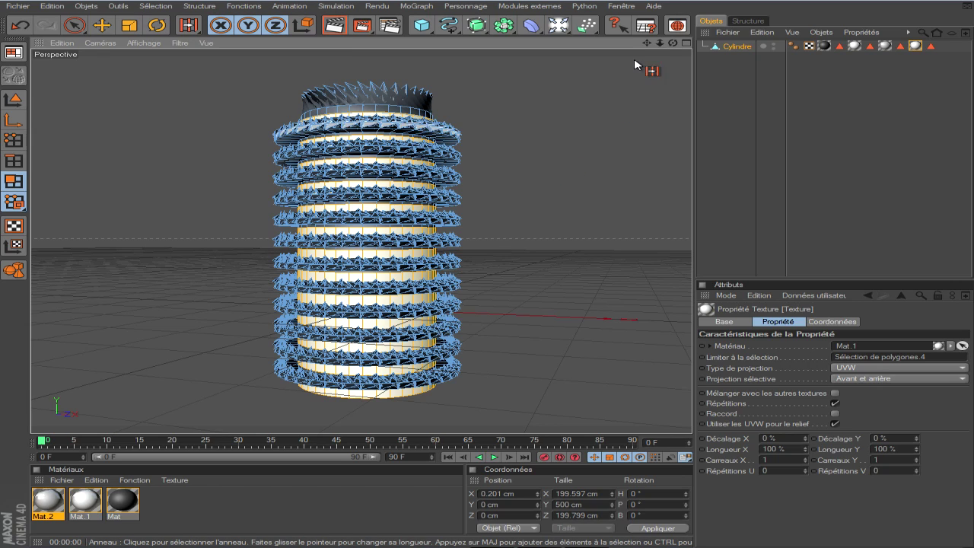
drag(645, 43, 665, 32)
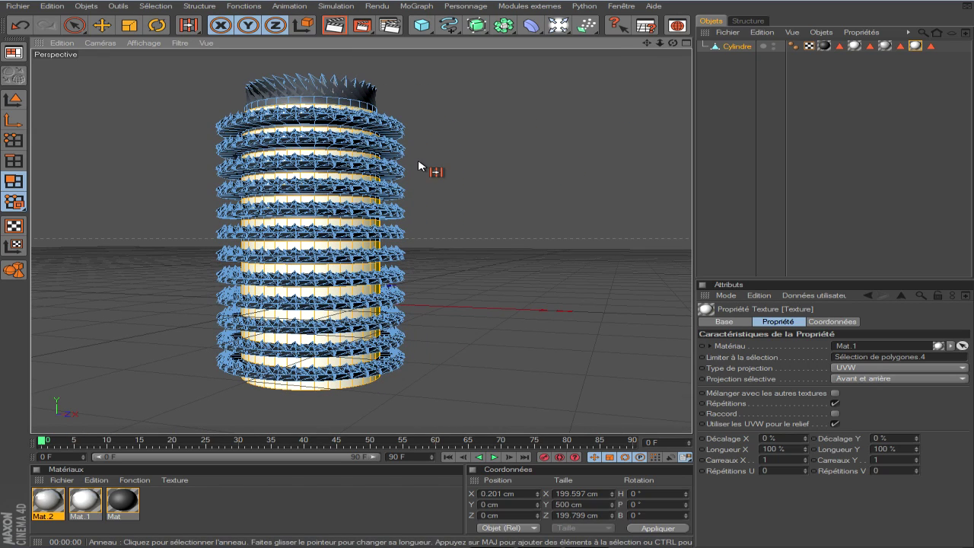
Switch the interface to the Modeling layout.
click(13, 53)
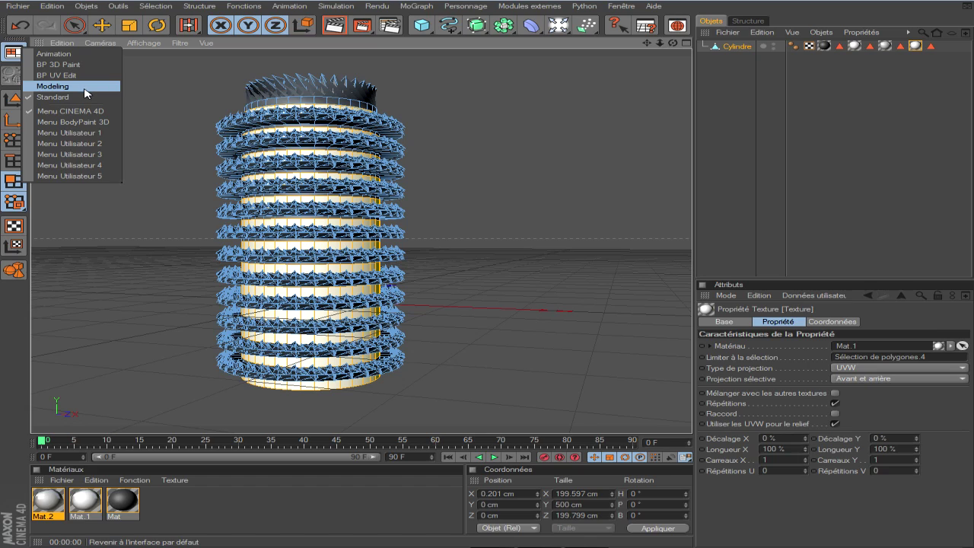
click(84, 88)
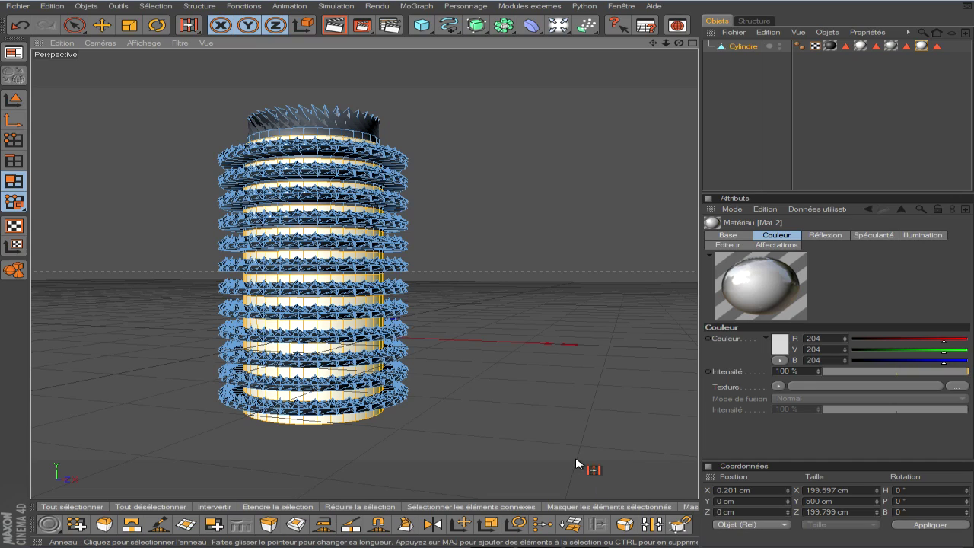
Try to mirror the selected bands with the Miroir tool about a vertical line beside the cylinder, and undo it.
right_click(480, 262)
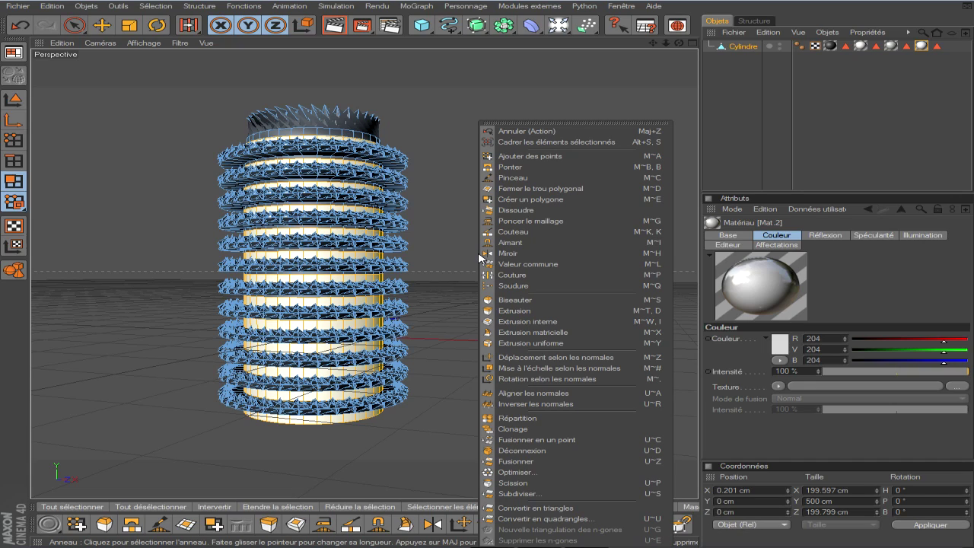
click(518, 254)
drag(118, 244, 99, 242)
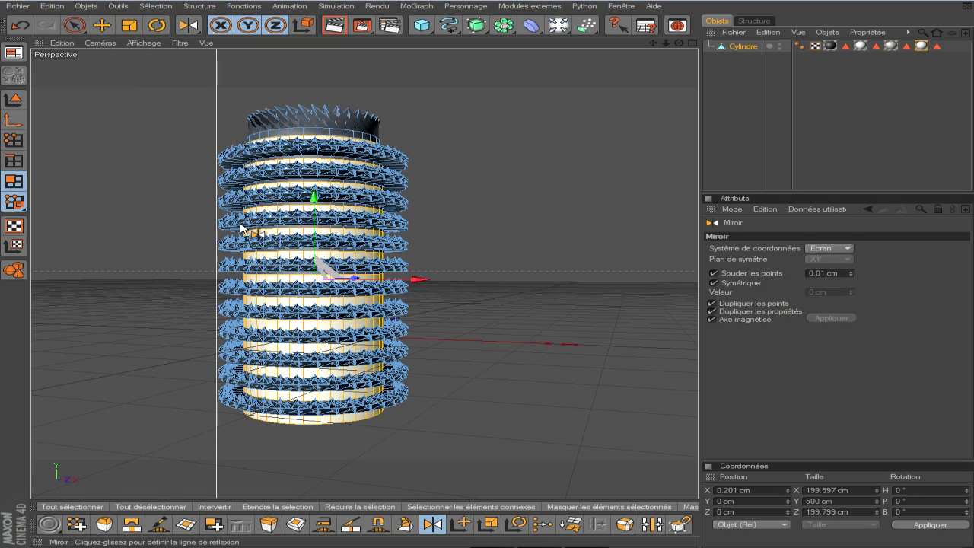
click(513, 224)
scroll(529, 235, down, 5)
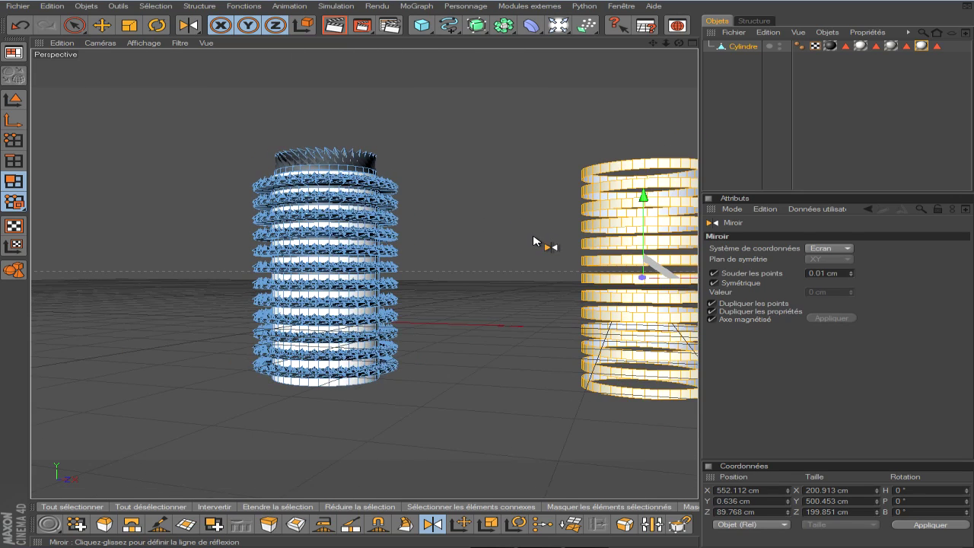
drag(654, 44, 572, 44)
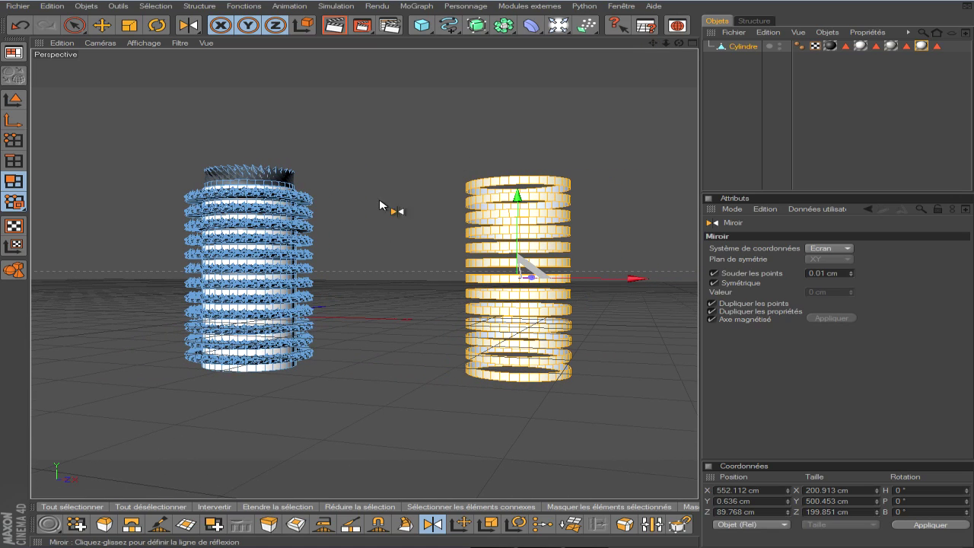
key(ctrl+z)
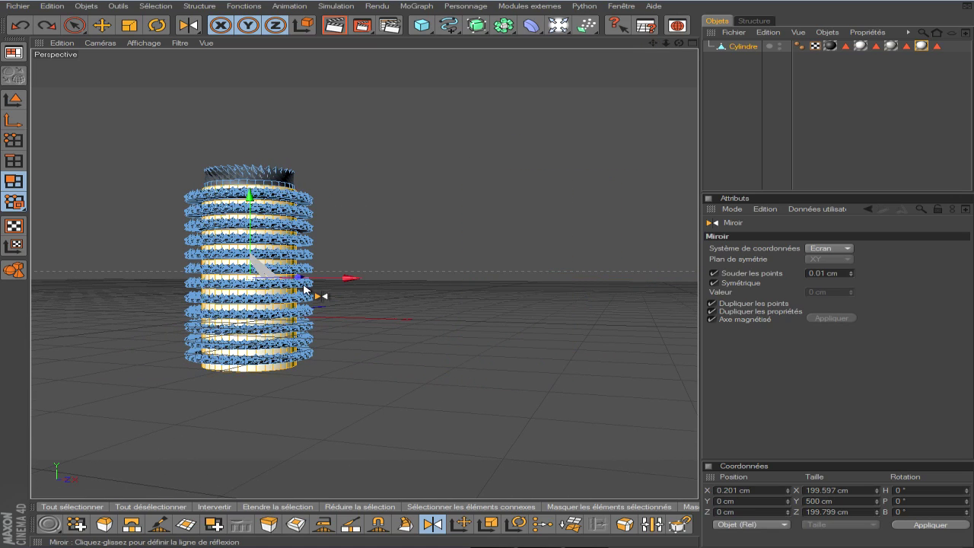
Try to mirror the cylinder vertically about horizontal lines with the Miroir tool, and undo the attempts.
click(362, 273)
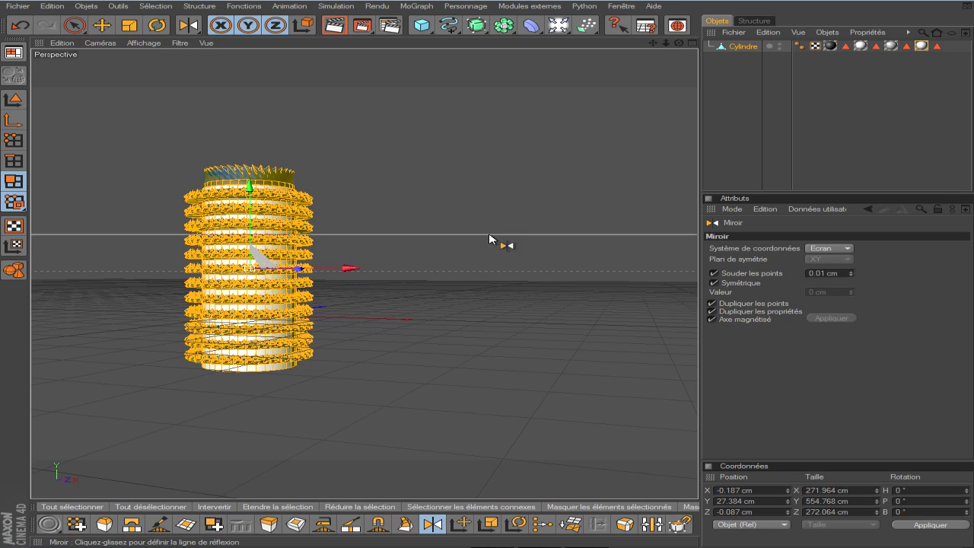
click(467, 256)
click(447, 257)
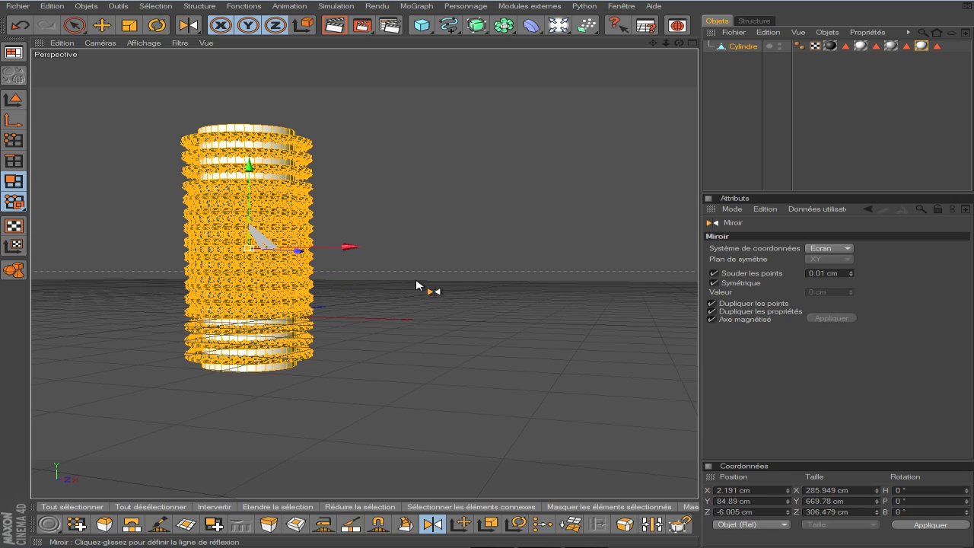
key(ctrl+z)
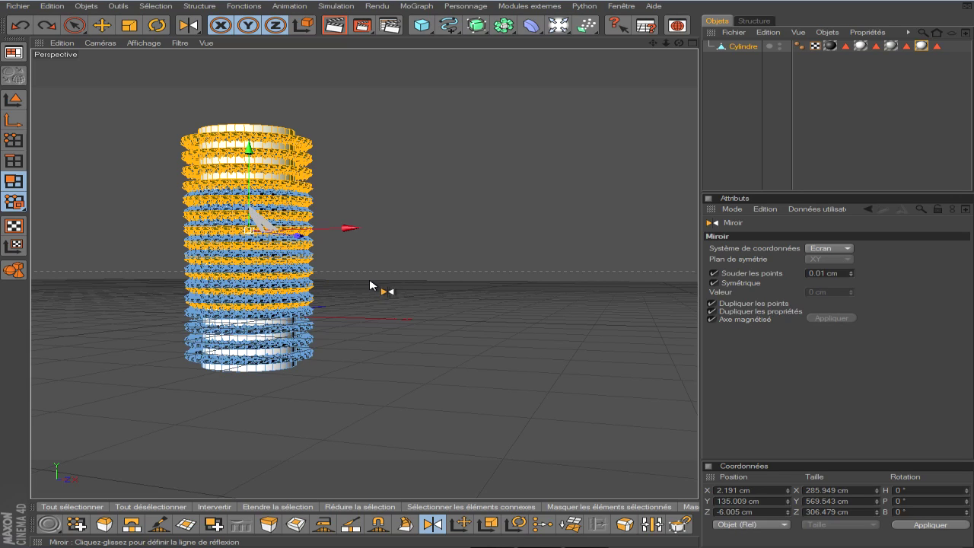
key(ctrl+z)
drag(517, 295, 473, 292)
key(ctrl+z)
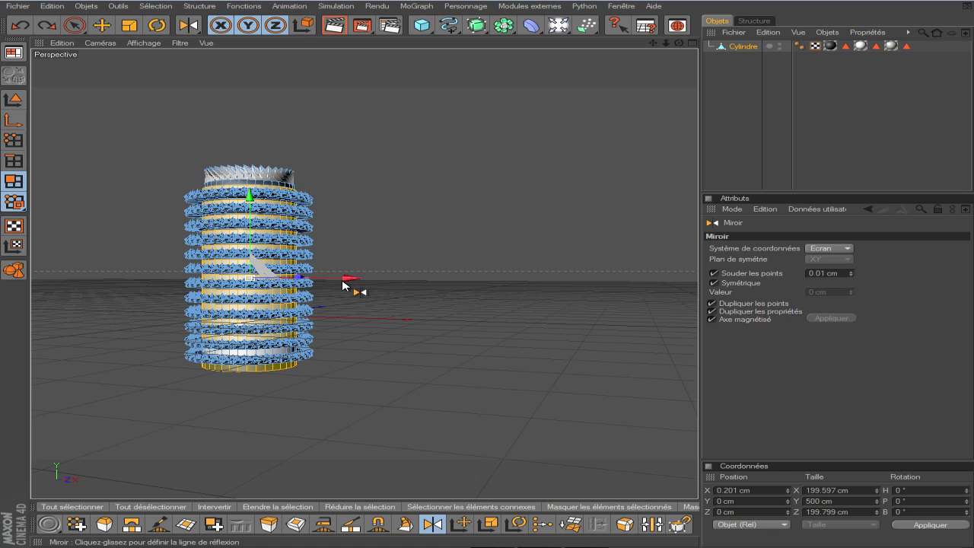
Mirror the whole cylinder about a vertical line well beside it and render both copies.
click(342, 285)
click(502, 299)
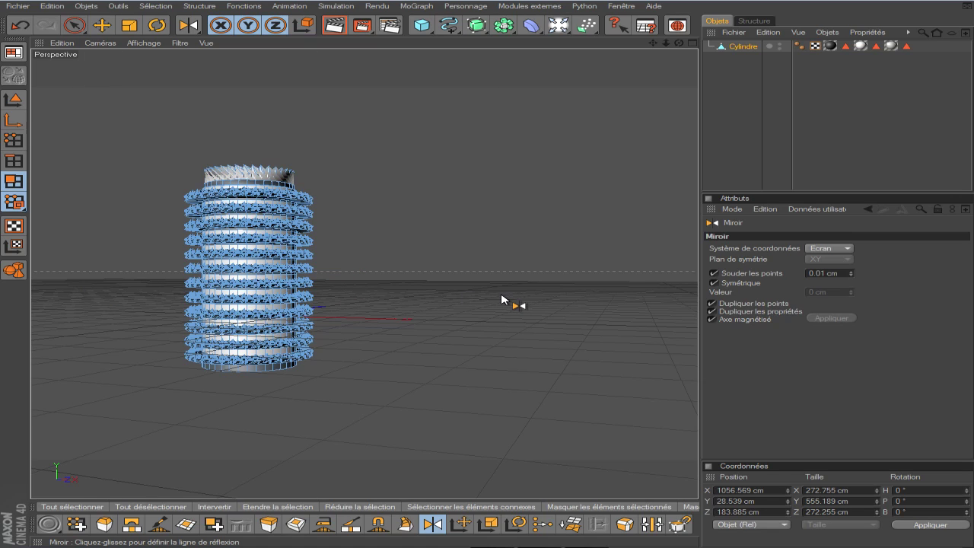
click(437, 298)
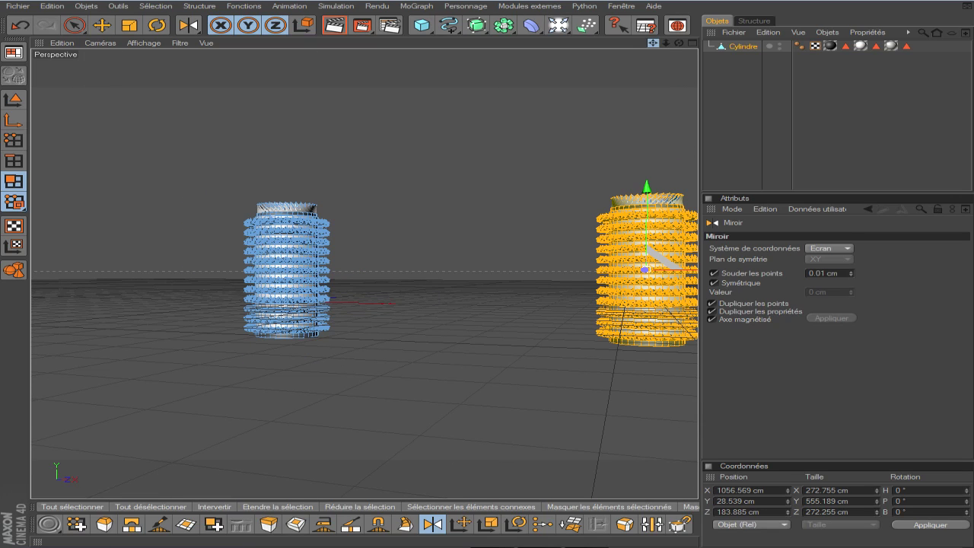
drag(653, 42, 542, 48)
drag(679, 43, 625, 45)
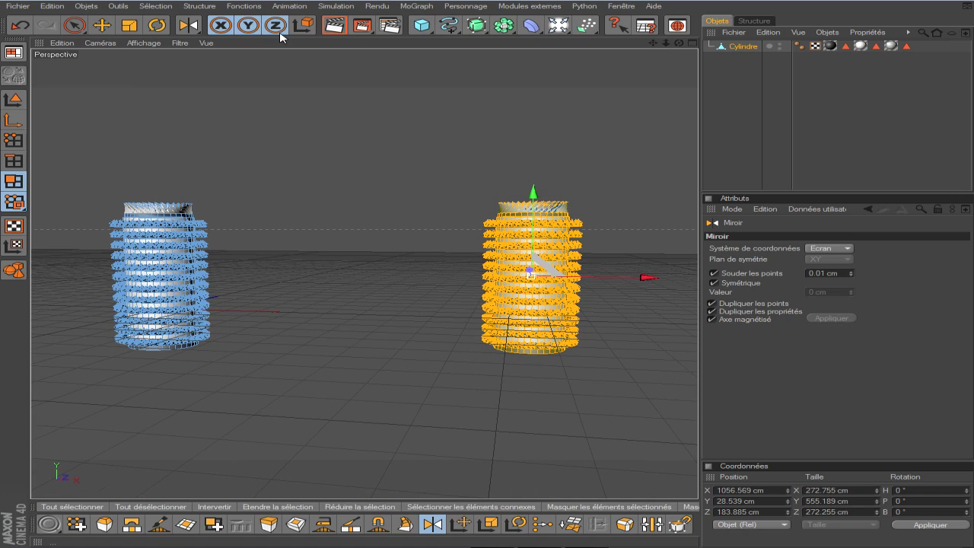
click(325, 26)
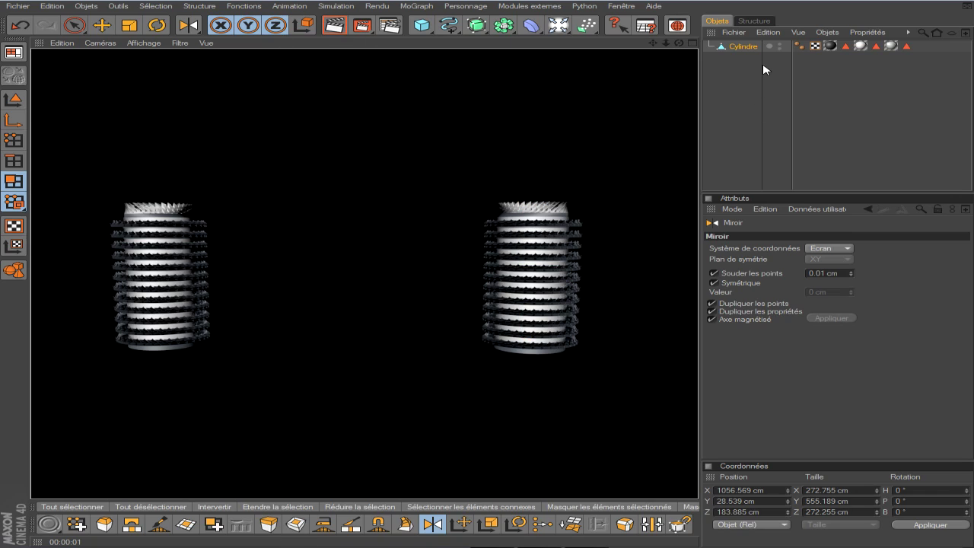
Select the Cylindre object and undo the mirrored copy.
click(748, 48)
key(ctrl+z)
key(ctrl+z)
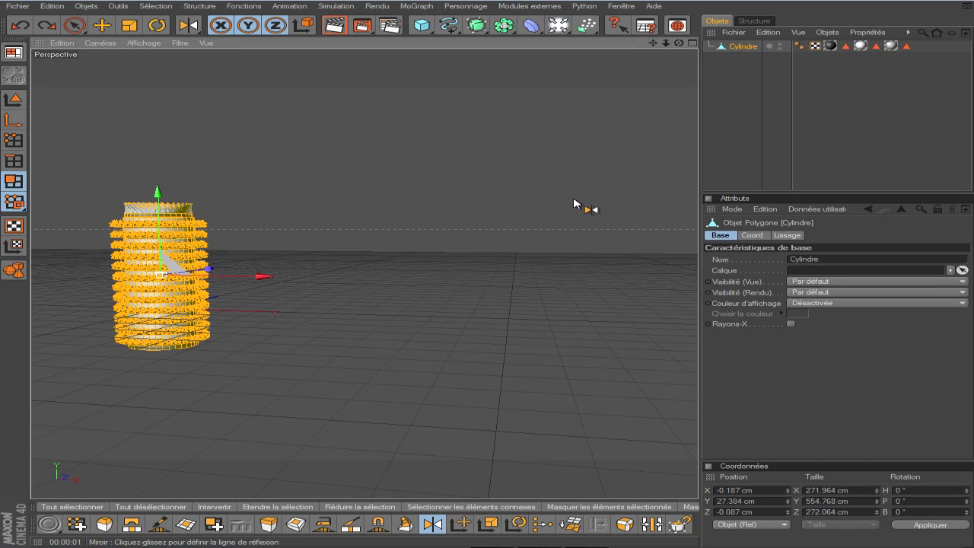
Try the Aimant tool on the toothed cylinder, and switch to the Couture tool.
mouse_move(652, 42)
mouse_down()
mouse_move(834, 42)
mouse_move(664, 34)
mouse_up()
scroll(266, 371, up, 4)
click(188, 26)
click(99, 162)
right_click(324, 277)
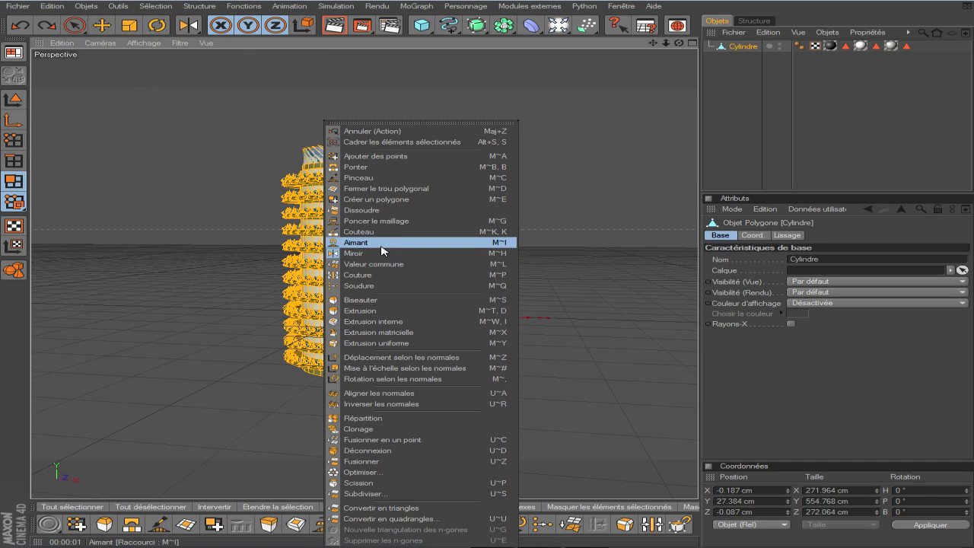
click(381, 242)
drag(388, 253, 384, 230)
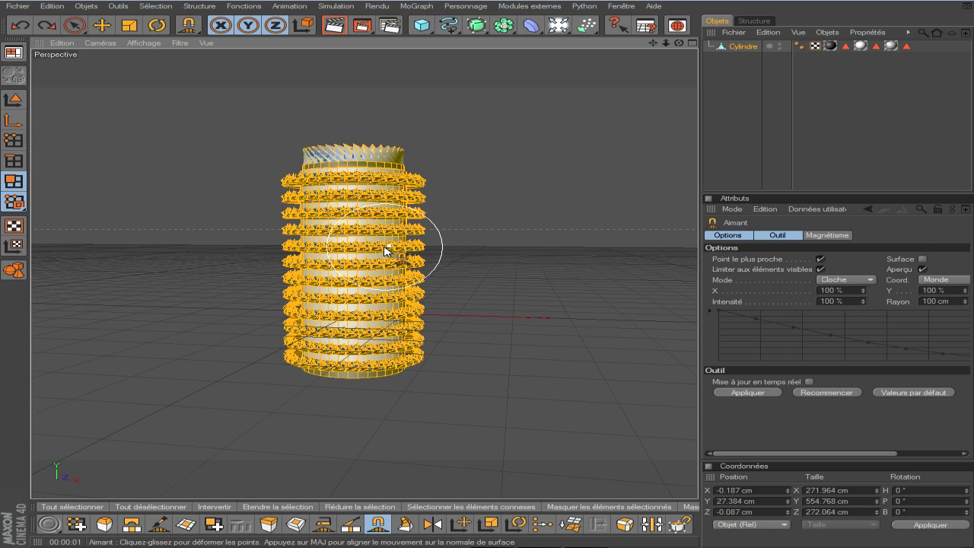
right_click(385, 246)
click(427, 275)
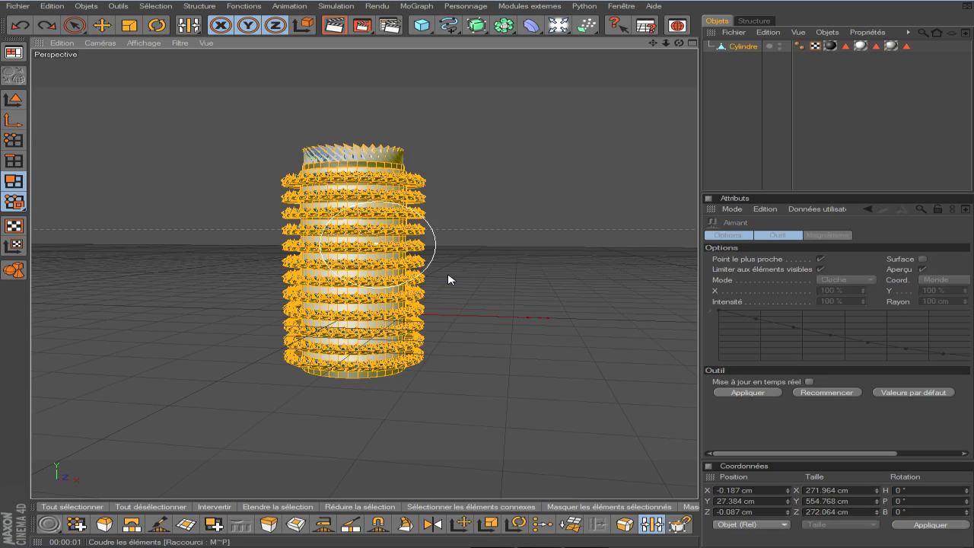
Switch to the Valeur commune tool and shift the selected polygons about 29 cm along the X axis.
right_click(379, 275)
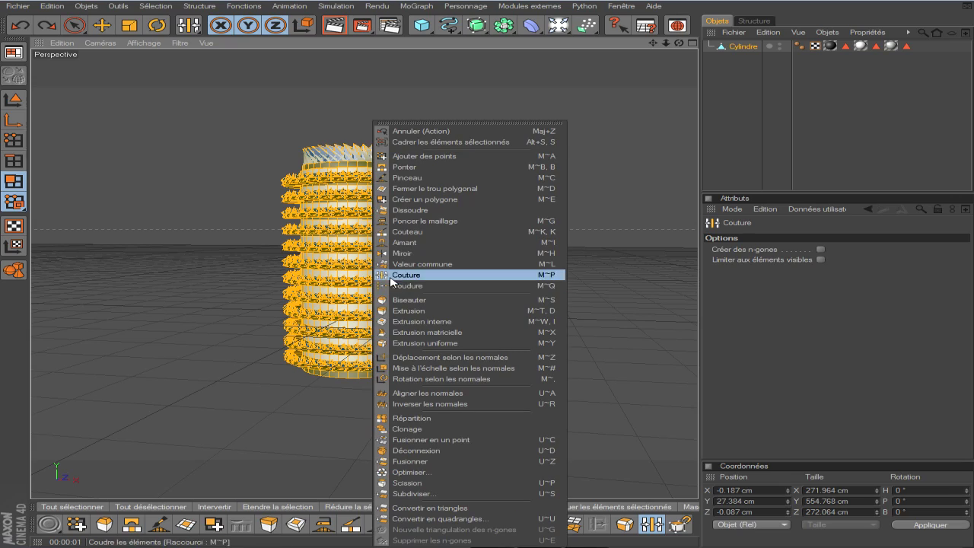
click(439, 264)
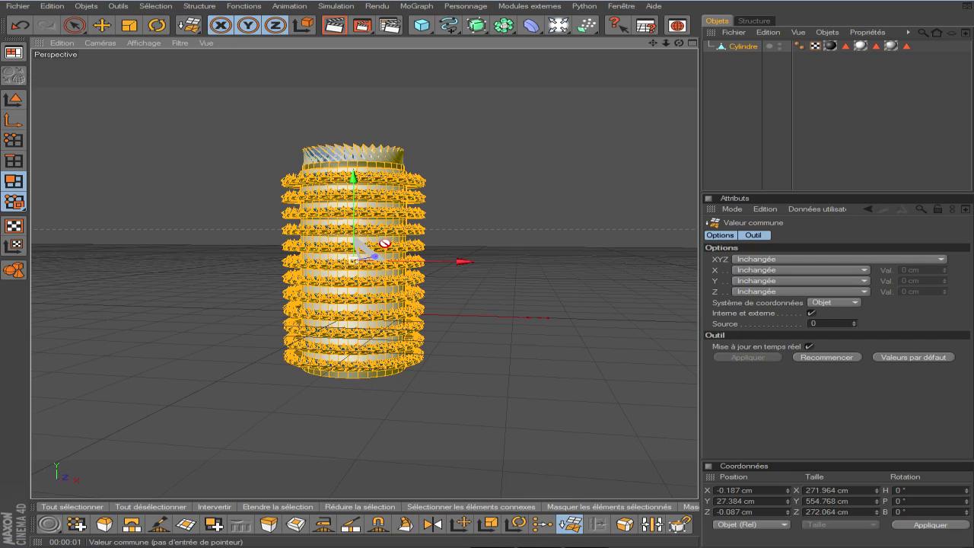
drag(463, 261, 483, 262)
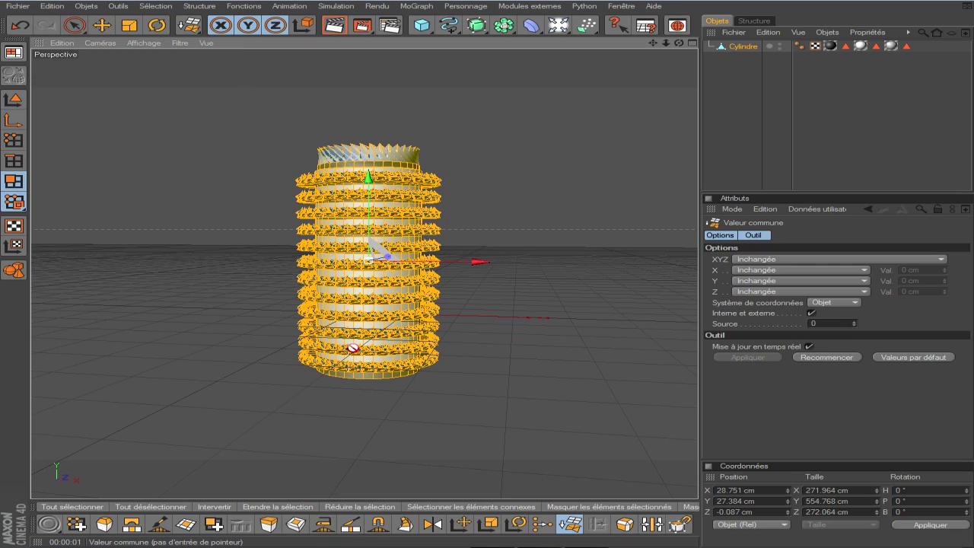
right_click(330, 318)
key(Escape)
With the Biseauter tool active, deselect everything, pick one polygon on a smooth band, and undo its accidental shift.
right_click(322, 305)
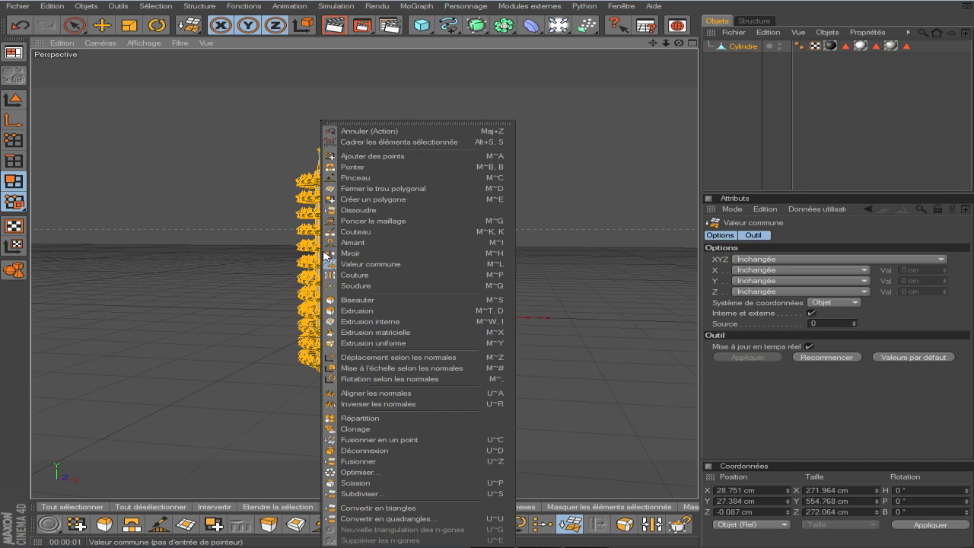
click(365, 311)
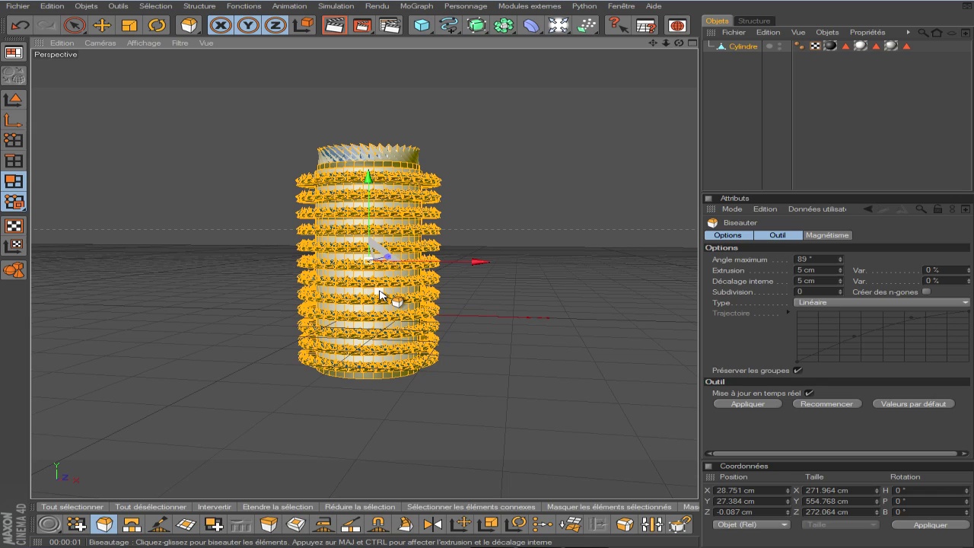
click(167, 308)
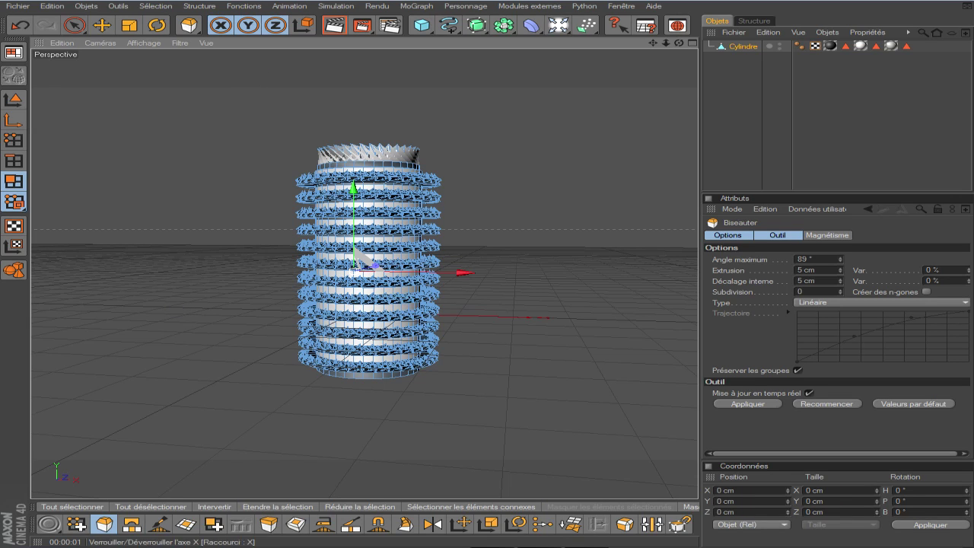
scroll(390, 314, up, 5)
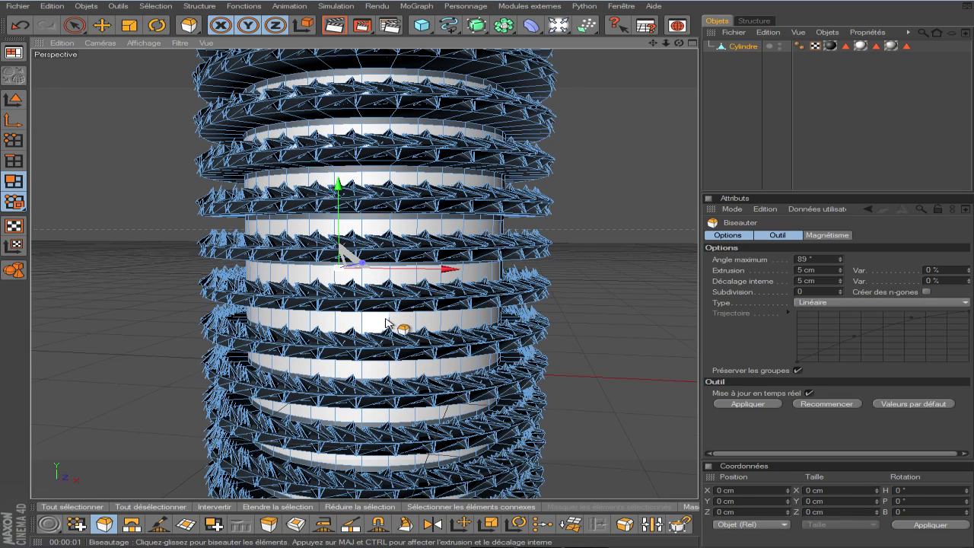
click(378, 321)
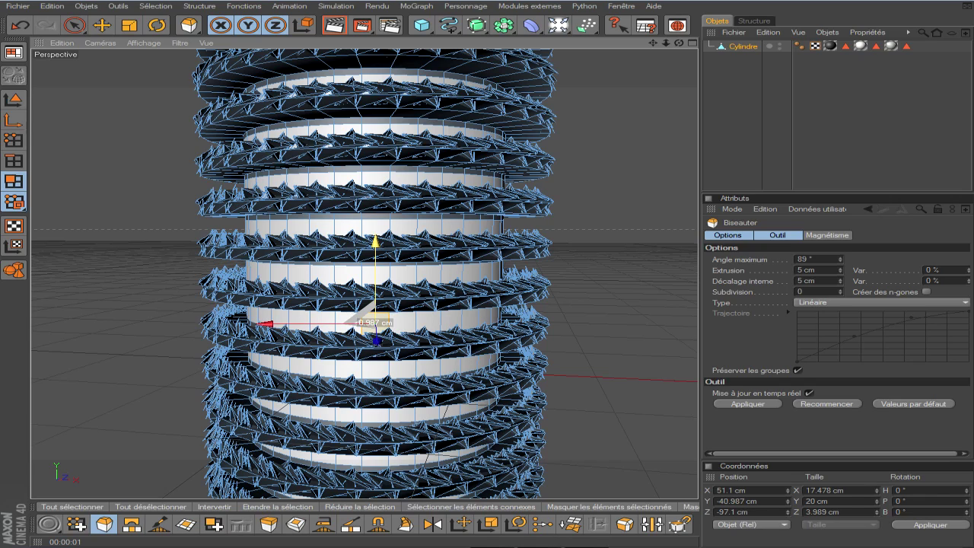
key(ctrl+z)
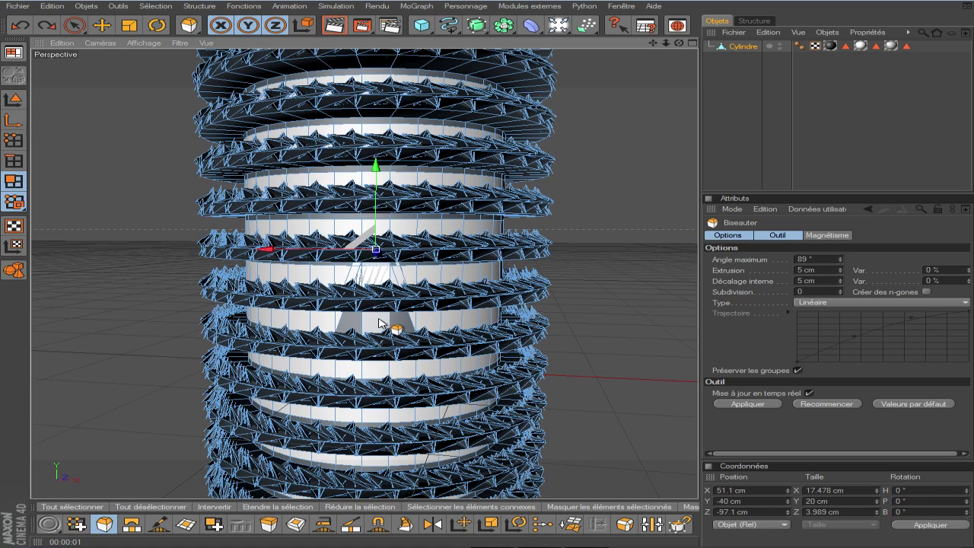
Inset the single band polygon by 1.8 cm with Extrusion interne and bevel it by 68.2 cm with Biseauter.
right_click(378, 322)
click(391, 323)
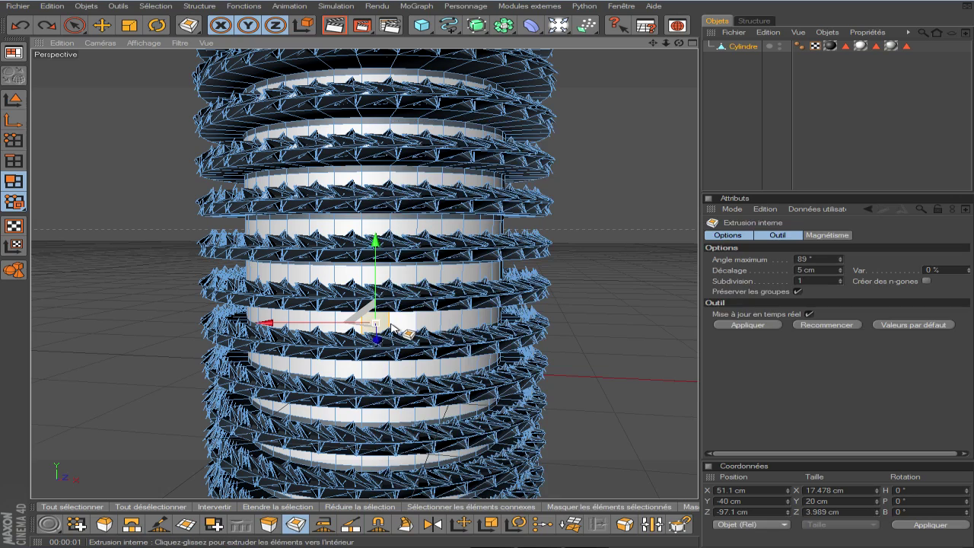
right_click(378, 323)
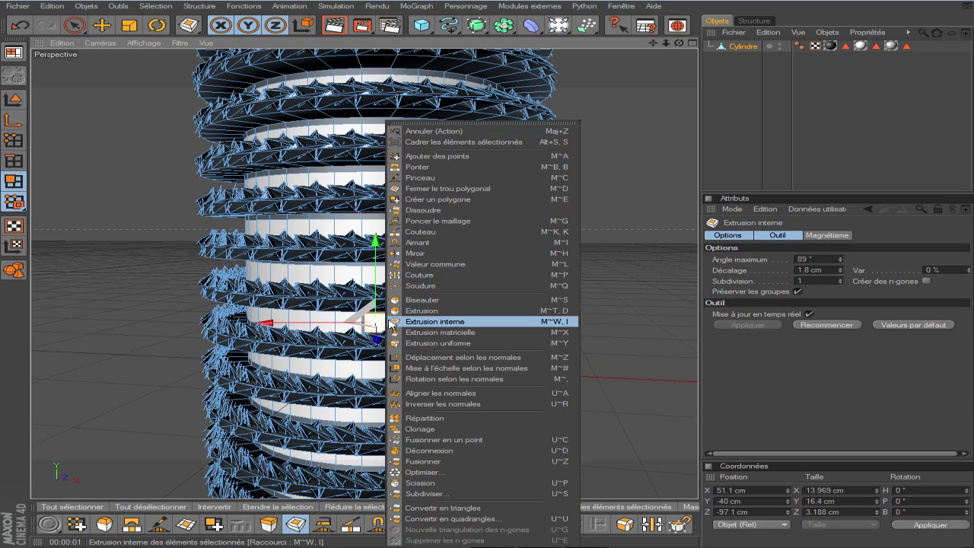
click(430, 302)
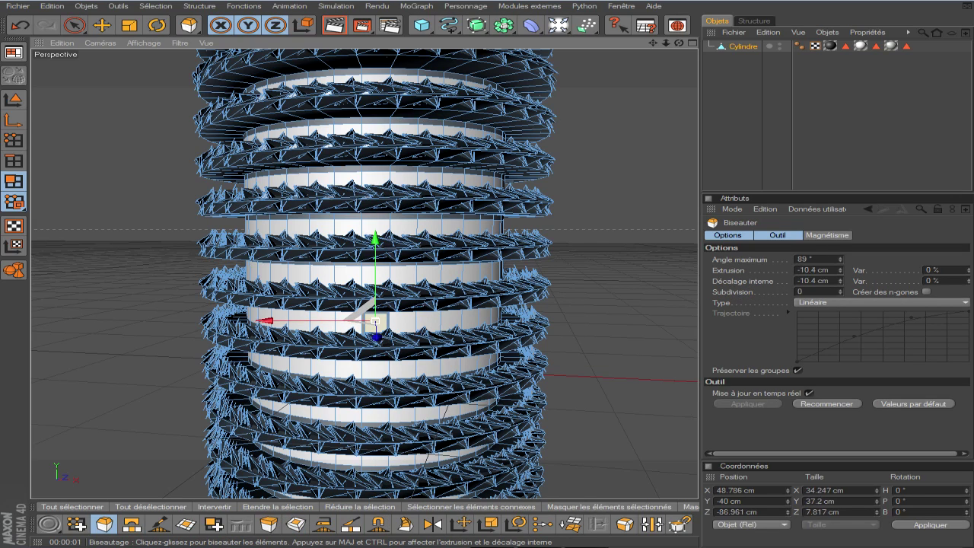
drag(377, 327, 403, 326)
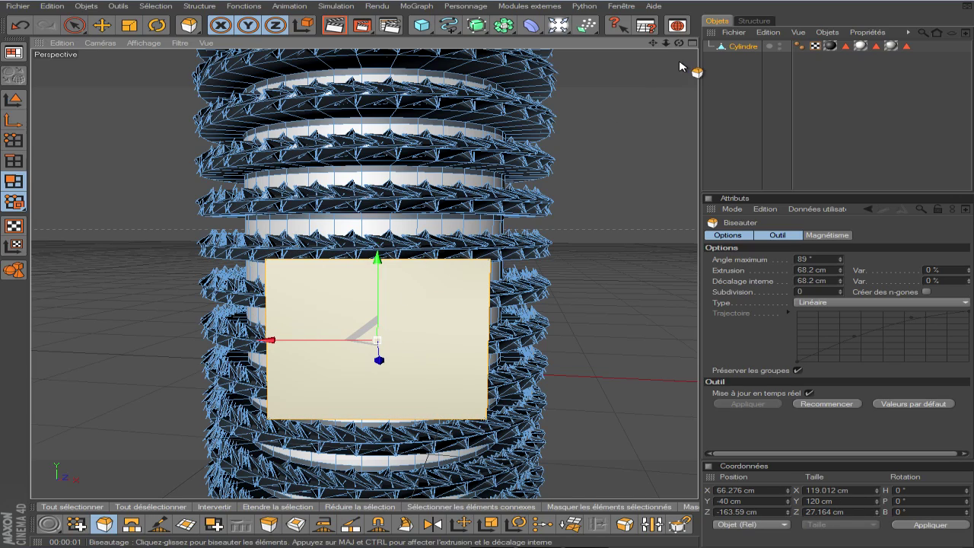
Render the bevelled polygon from the side, and undo both the bevel and the inset.
drag(678, 42, 370, 35)
click(333, 25)
key(ctrl+z)
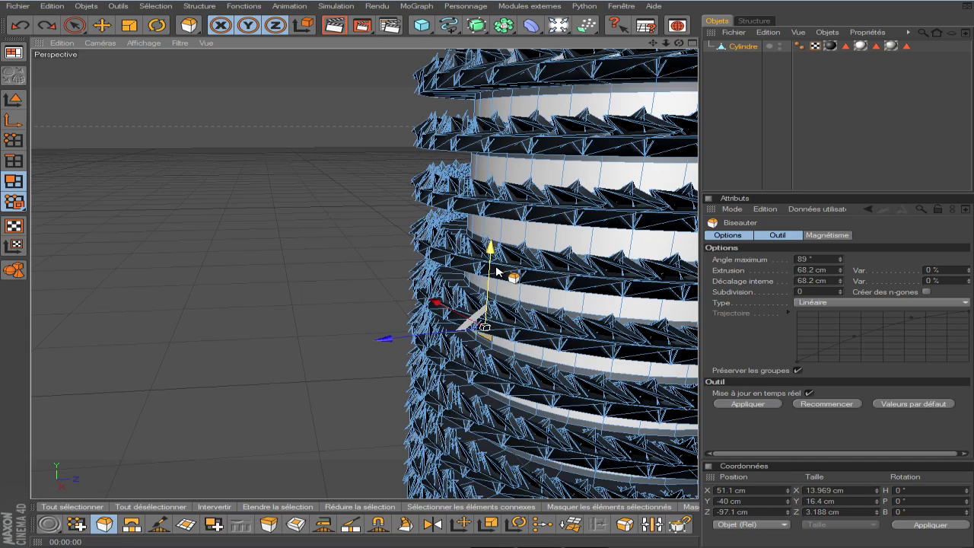
key(ctrl+z)
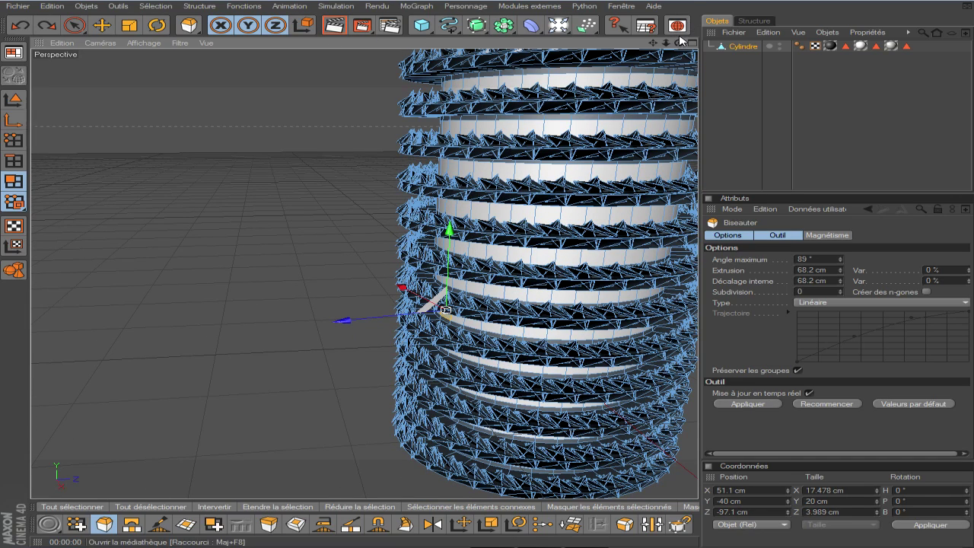
Select all polygons of the cylinder's bottom cap with the selection brush.
drag(679, 40, 543, 174)
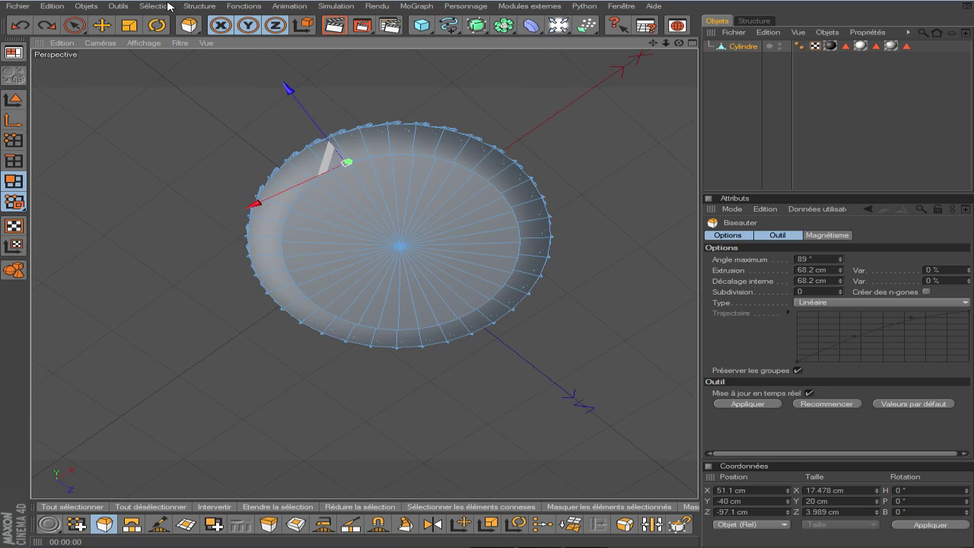
click(90, 25)
mouse_move(377, 174)
mouse_down()
mouse_move(464, 233)
mouse_move(340, 243)
mouse_up()
Bevel the bottom cap outward by about 97.6 cm with Biseauter to form a pointed cone.
right_click(384, 196)
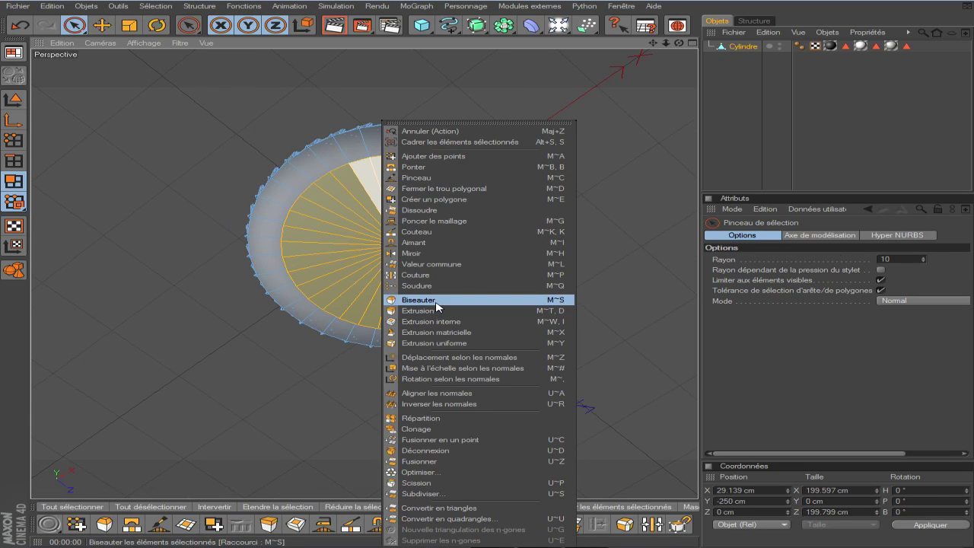
click(435, 297)
drag(424, 278, 320, 274)
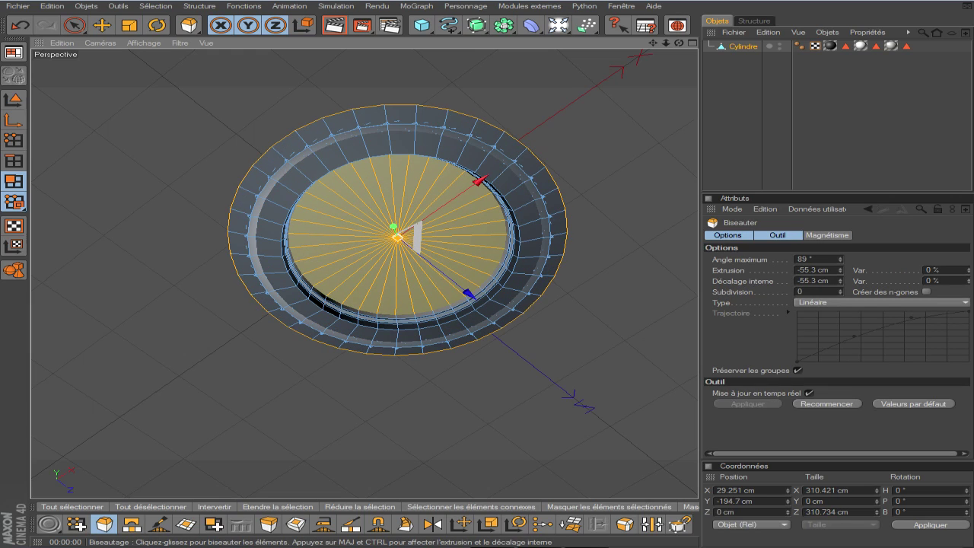
drag(678, 43, 569, 253)
drag(395, 334, 451, 335)
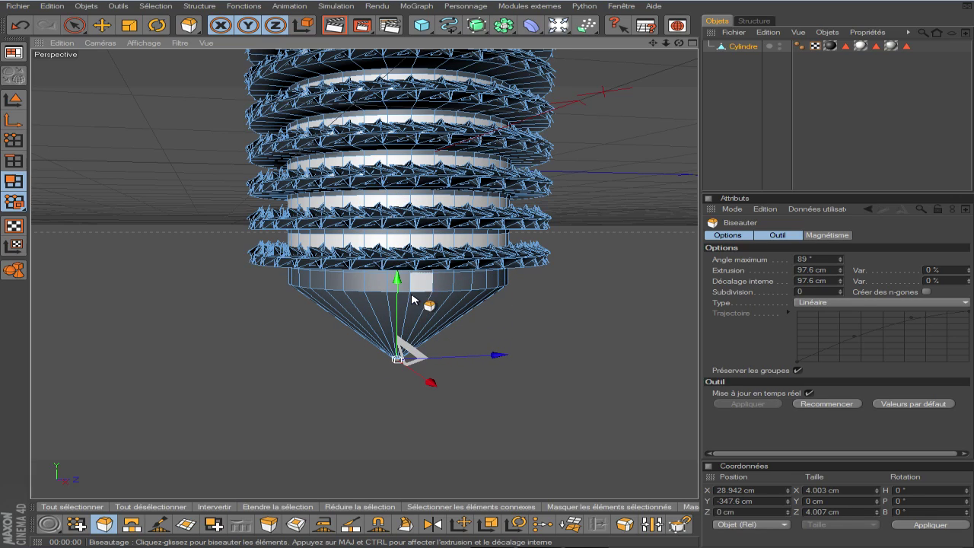
Select the polygons of the cone under the cylinder with the selection brush.
scroll(571, 228, down, 3)
mouse_move(679, 43)
mouse_down()
mouse_move(684, 99)
mouse_move(685, 61)
mouse_up()
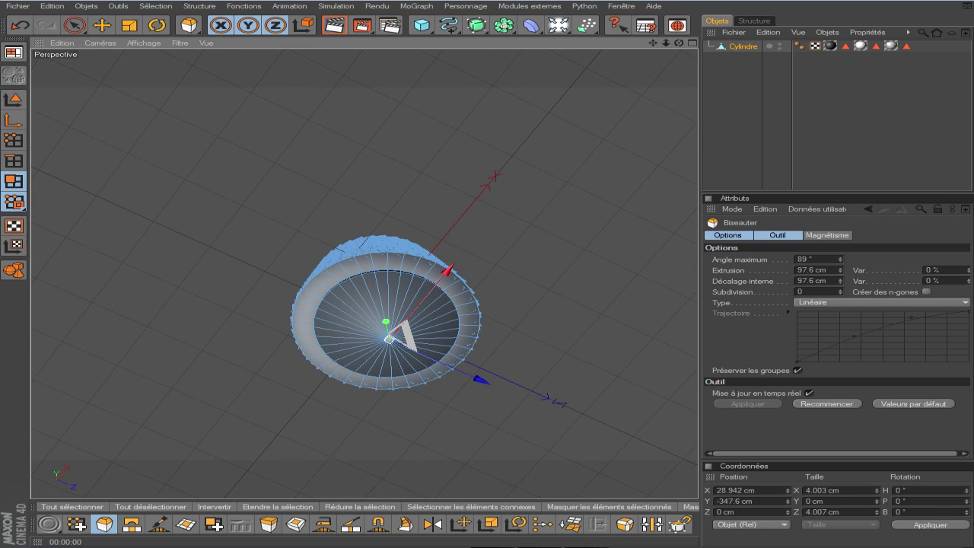
click(74, 26)
mouse_move(346, 301)
mouse_down()
mouse_move(384, 338)
mouse_move(379, 304)
mouse_up()
Apply a 19-step Extrusion matricielle to the cone's polygons, displaced by about 224, 287 and -39 cm.
right_click(379, 304)
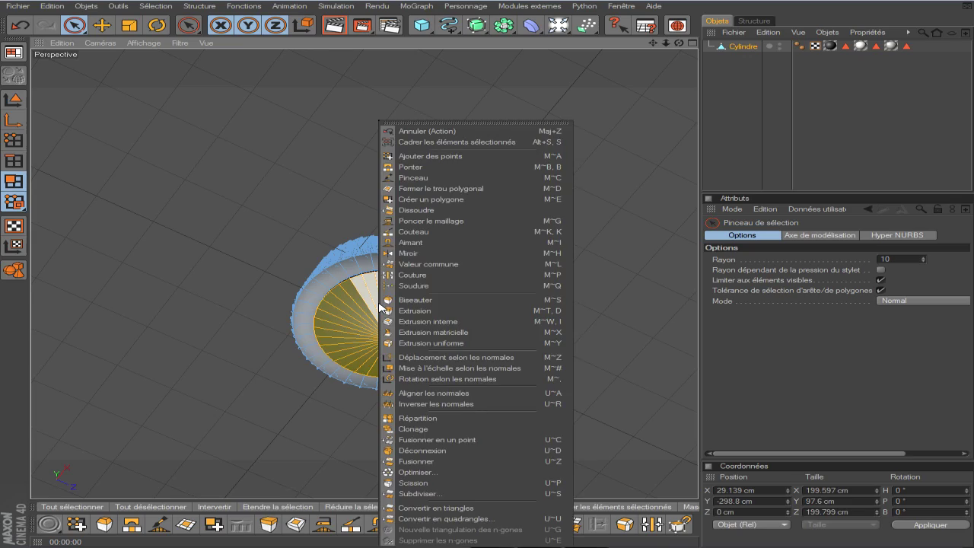
click(433, 332)
drag(479, 333, 456, 334)
drag(426, 300, 440, 283)
drag(679, 42, 678, 125)
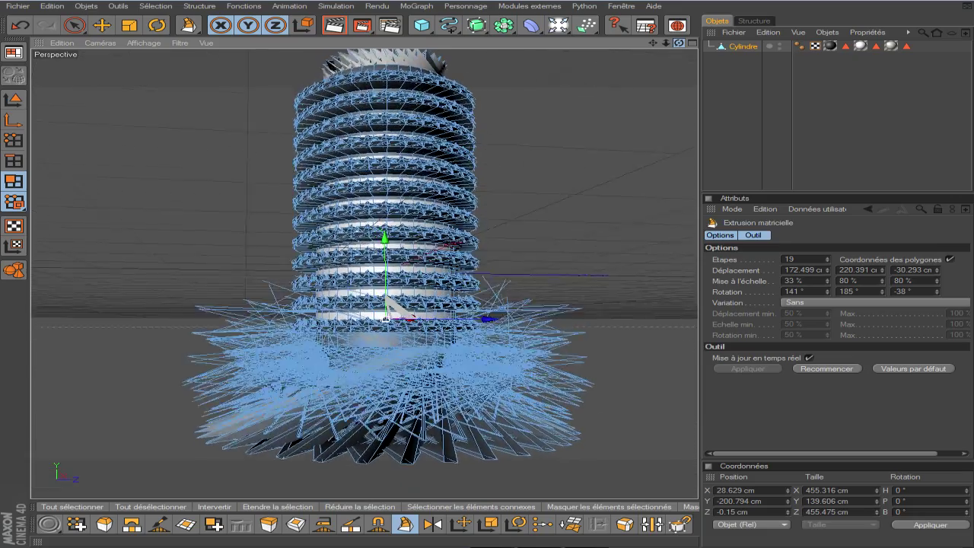
key(ctrl+z)
drag(358, 441, 552, 276)
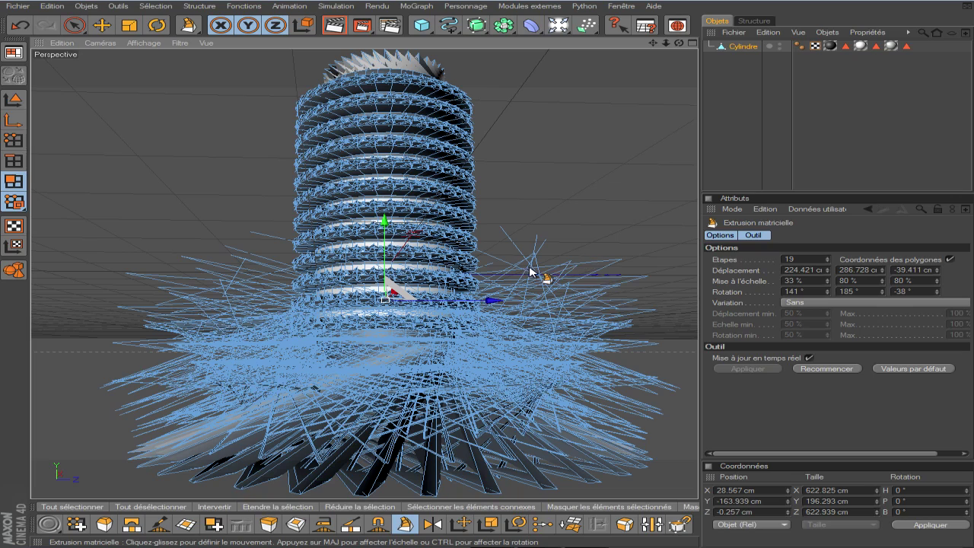
Reset Extrusion matricielle to its default values and re-extrude the cone's polygons in 8 steps with a displacement of about 30 cm.
mouse_move(827, 259)
mouse_down()
mouse_move(791, 260)
mouse_move(842, 270)
mouse_move(822, 270)
mouse_up()
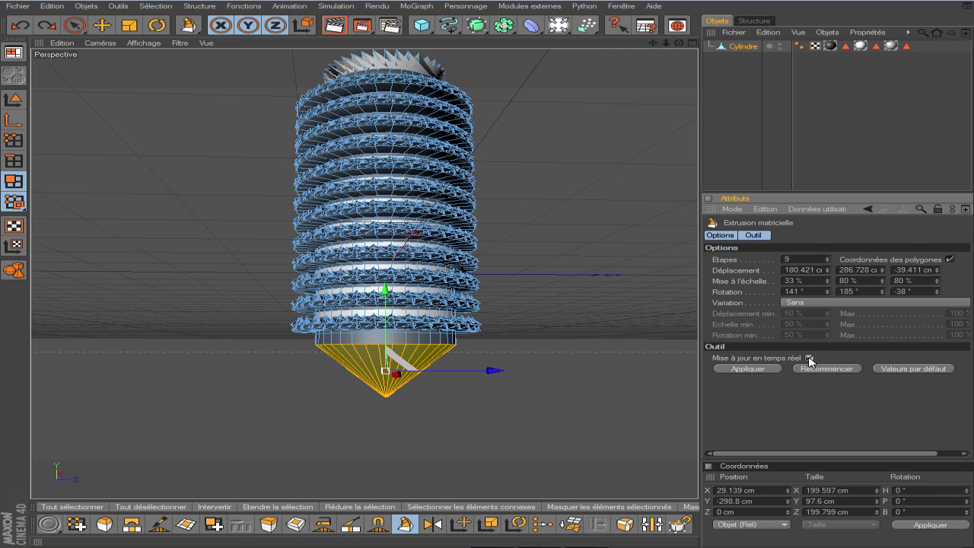
click(913, 368)
drag(420, 370, 435, 374)
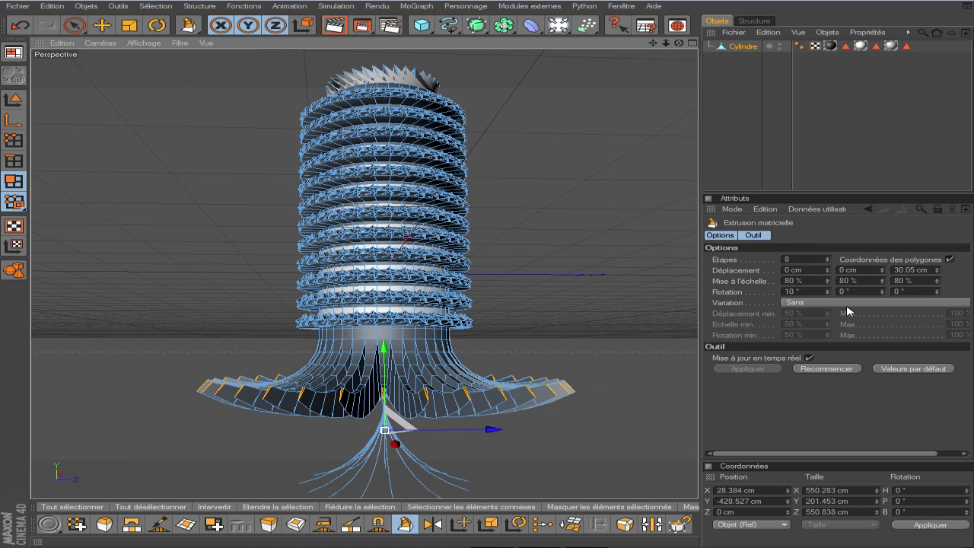
Set the extrusion to 6 steps, displacement -17, 0 and 27.55 cm, first scale value 55 %, rotation 19°, 20° and 27°, then render the active view.
drag(827, 270, 828, 309)
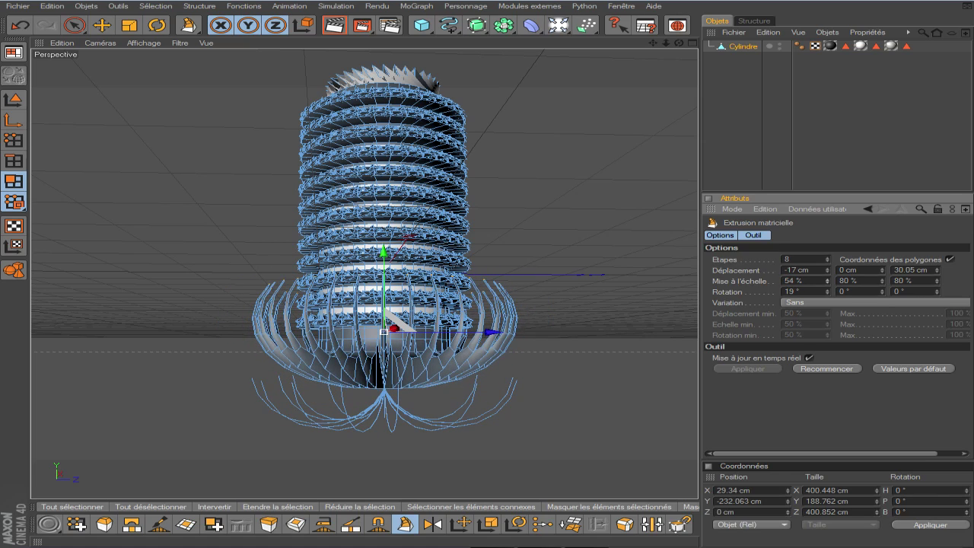
drag(946, 271, 945, 264)
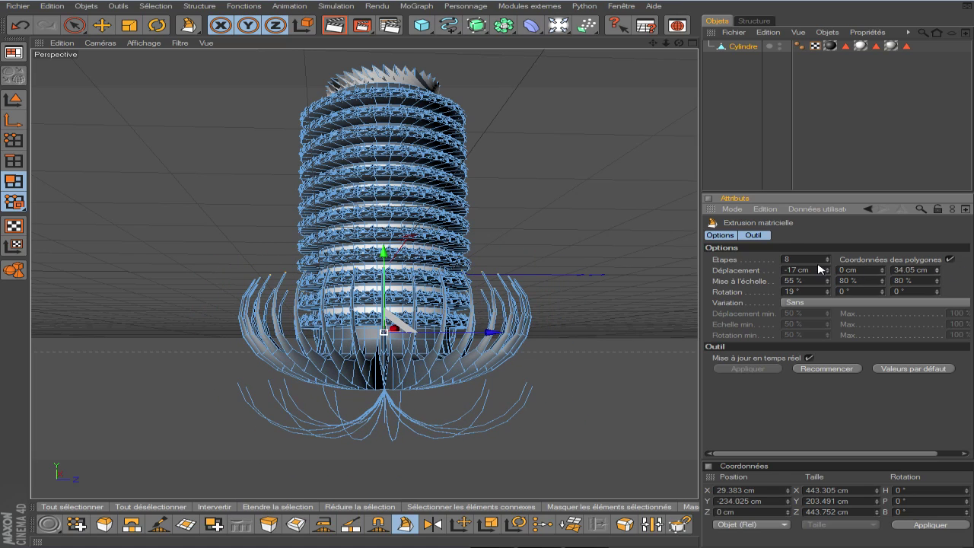
drag(828, 261, 827, 266)
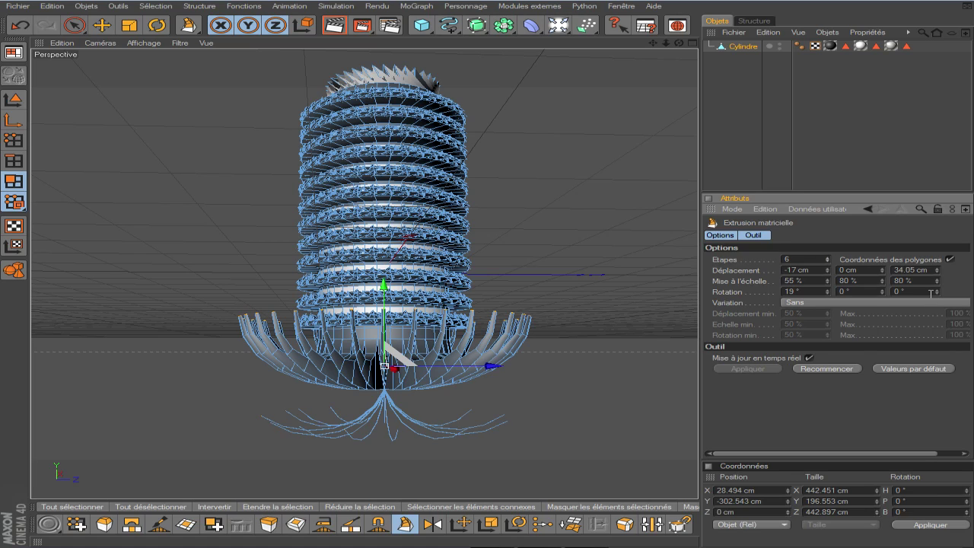
drag(936, 293, 936, 277)
drag(882, 293, 882, 285)
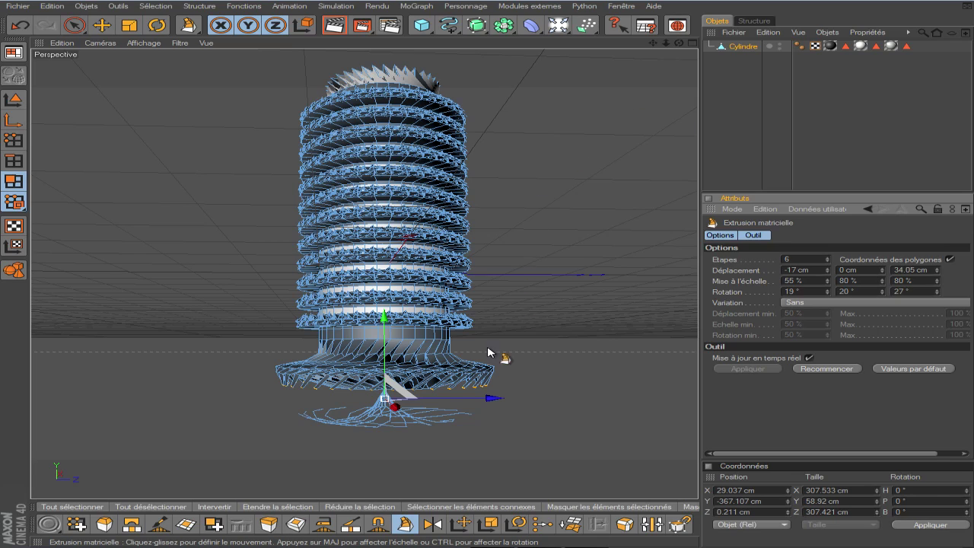
drag(932, 268, 933, 280)
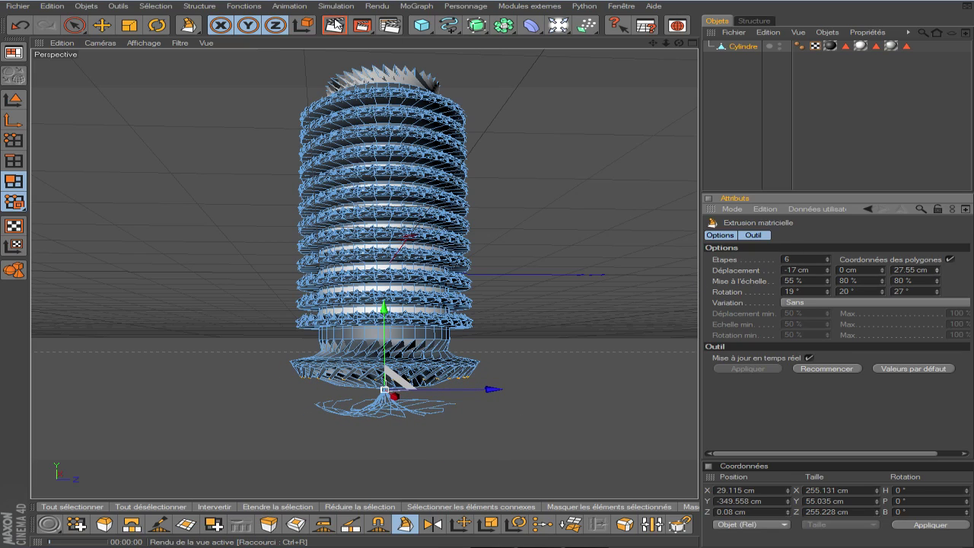
click(335, 25)
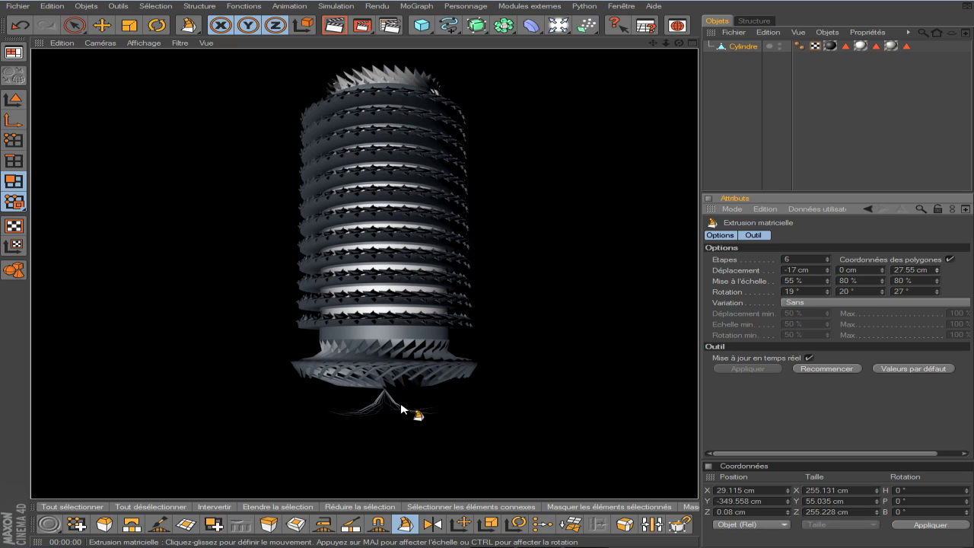
Brush-select the thin spiky polygons hanging from the cone's tip, delete them and render the active view.
drag(652, 44, 688, 3)
scroll(473, 90, up, 3)
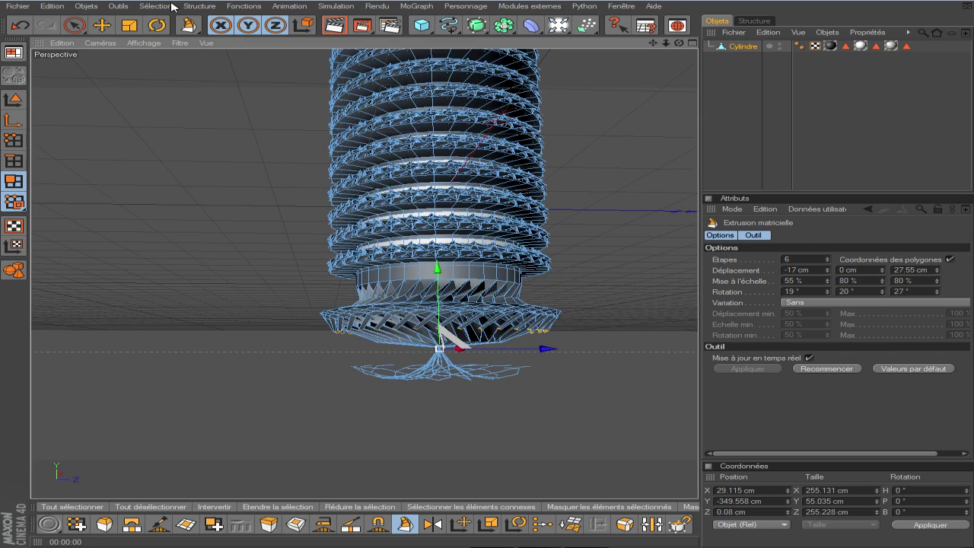
click(72, 28)
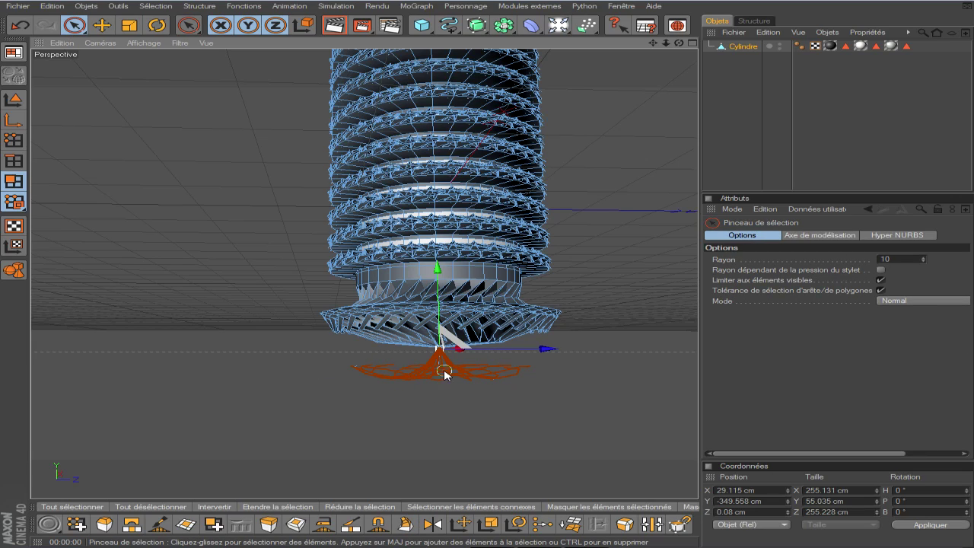
drag(392, 375, 327, 365)
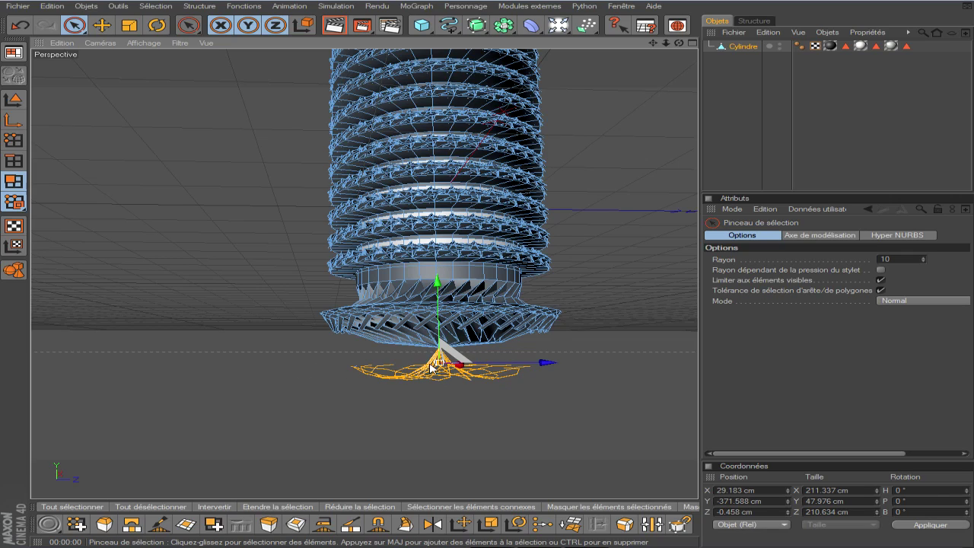
click(494, 368)
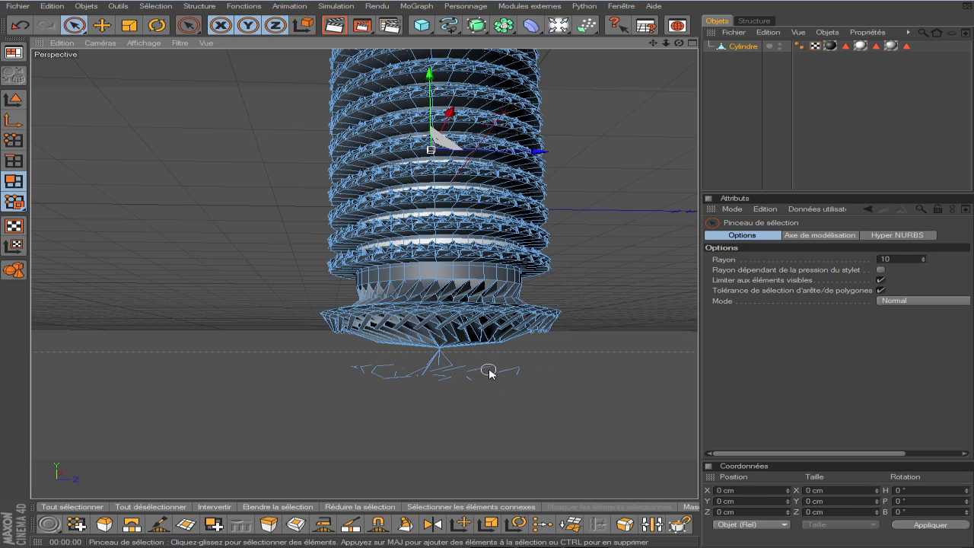
click(333, 25)
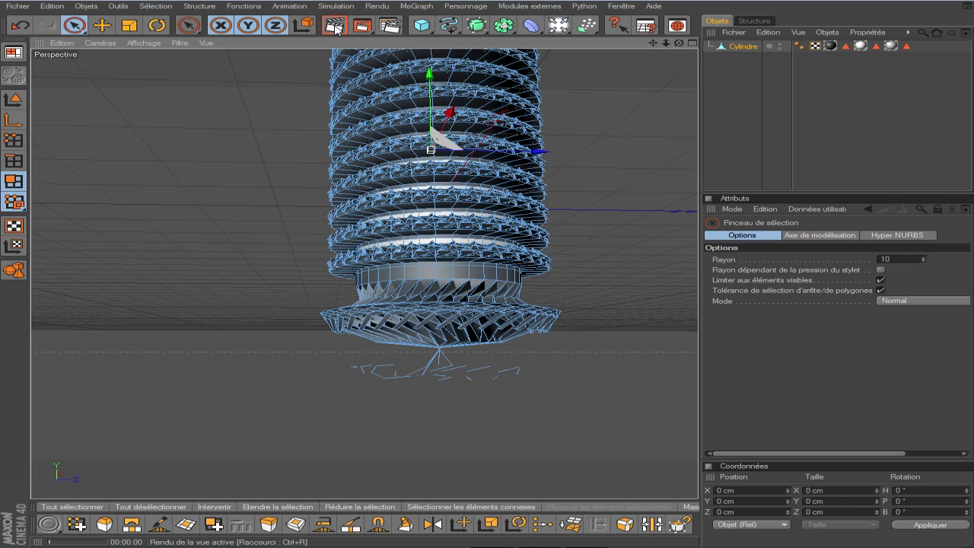
click(428, 370)
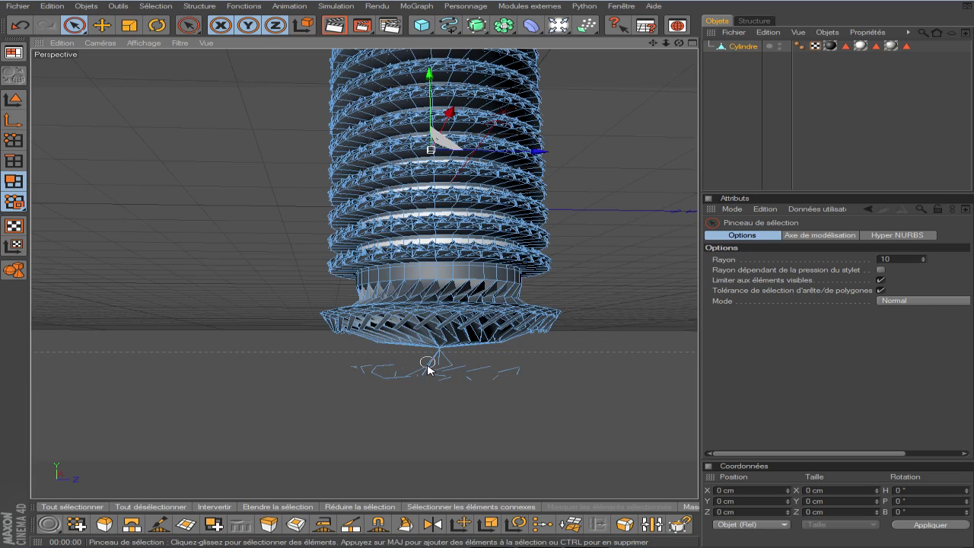
Select the leftover polygons floating beneath the cylinder's base with the selection brush and delete them.
alt+drag(624, 248, 499, 236)
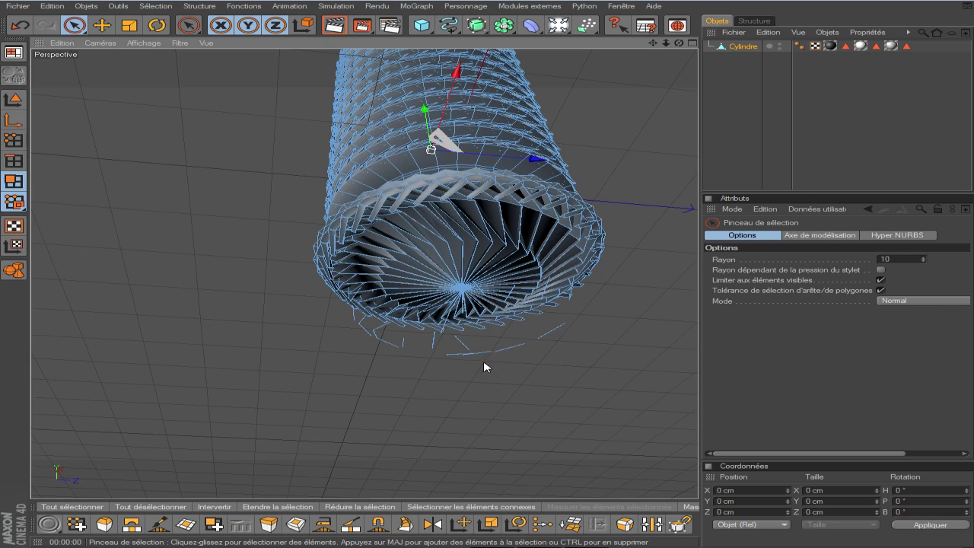
drag(531, 344, 539, 340)
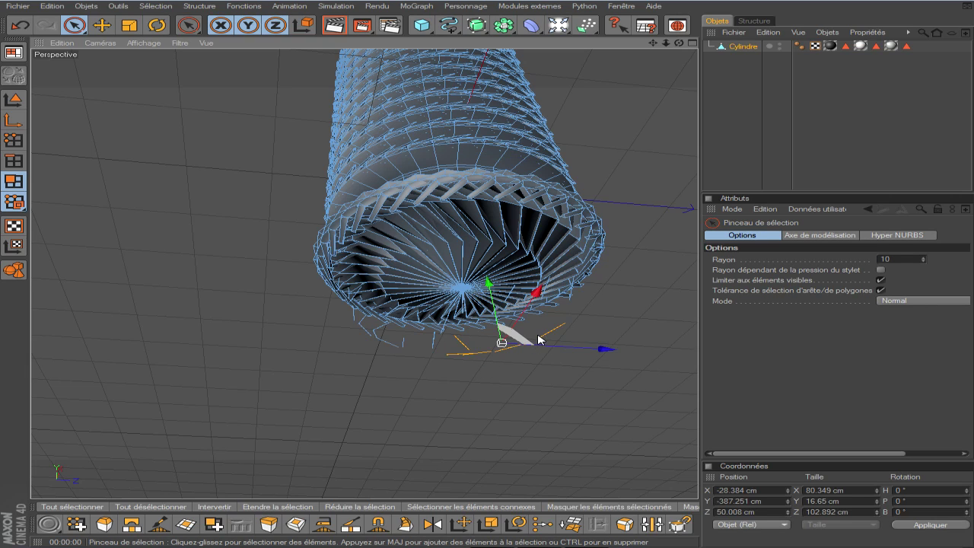
drag(679, 44, 601, 420)
shift+drag(531, 359, 517, 370)
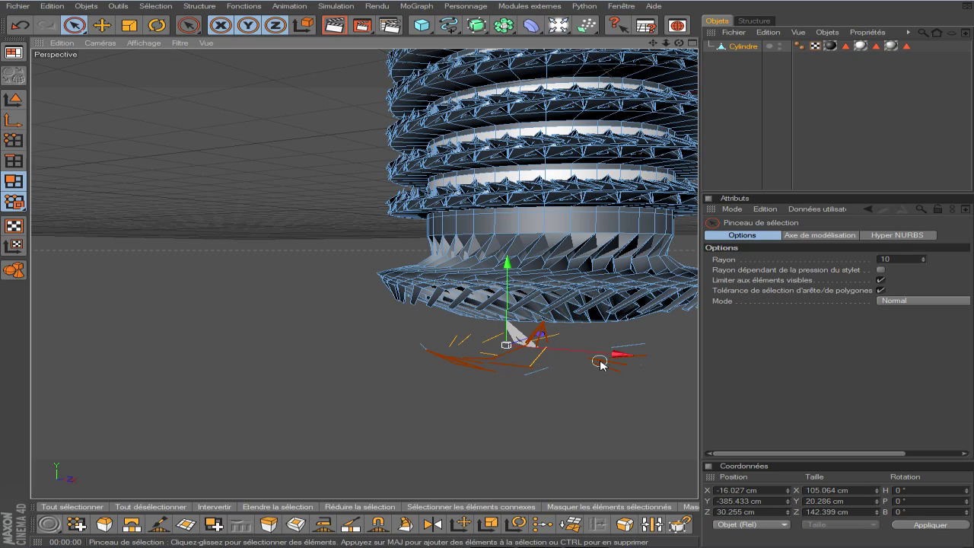
click(498, 353)
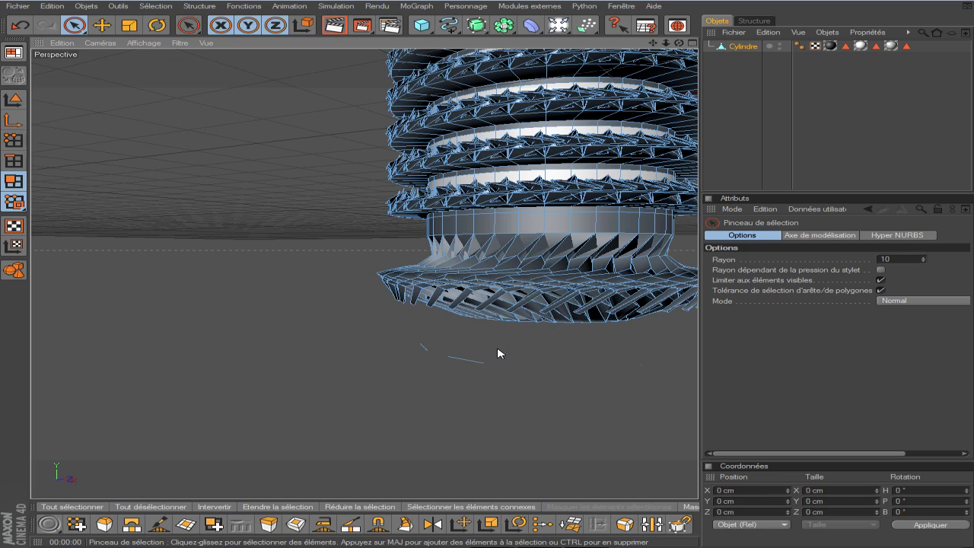
Delete the few single polygons still floating under the base one after another.
mouse_move(478, 366)
mouse_down()
mouse_move(487, 358)
mouse_move(455, 358)
mouse_move(465, 365)
mouse_up()
key(Delete)
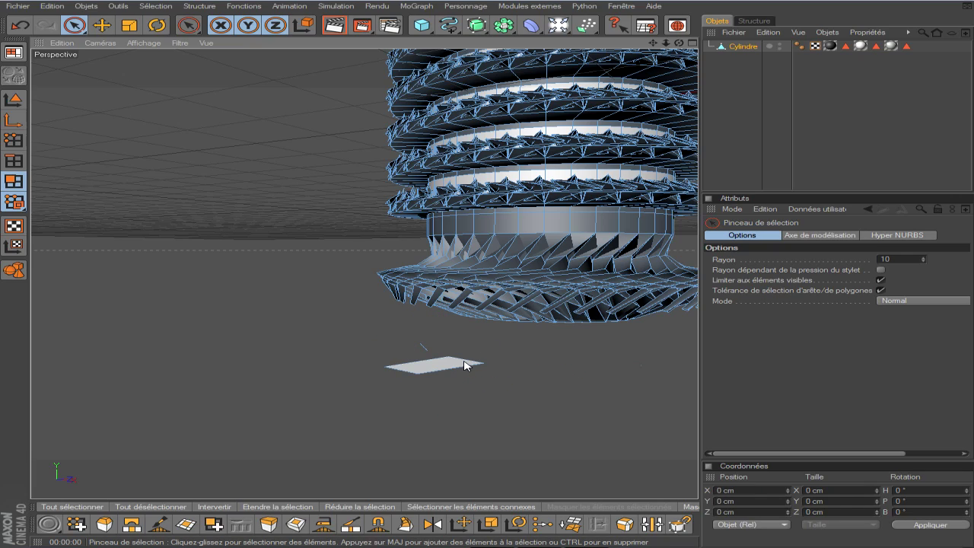
click(467, 366)
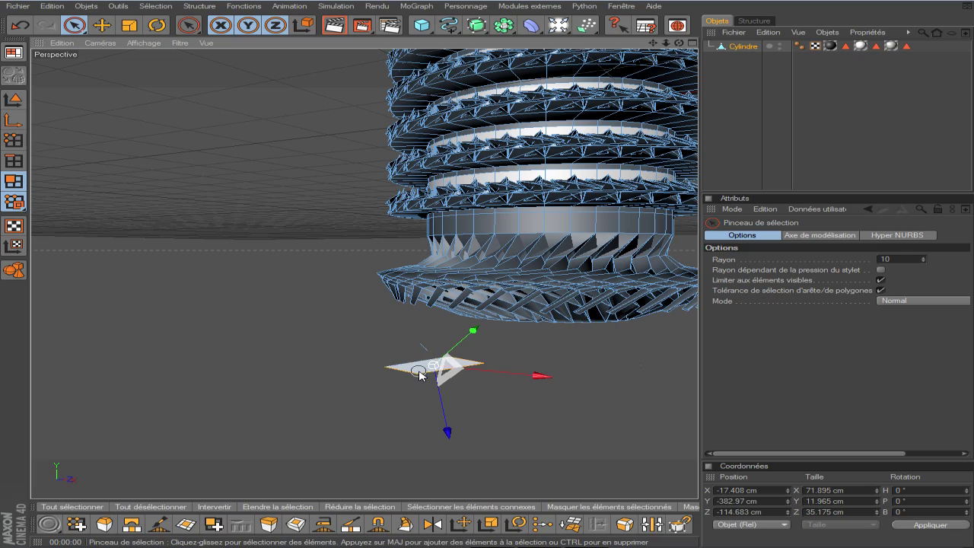
key(Delete)
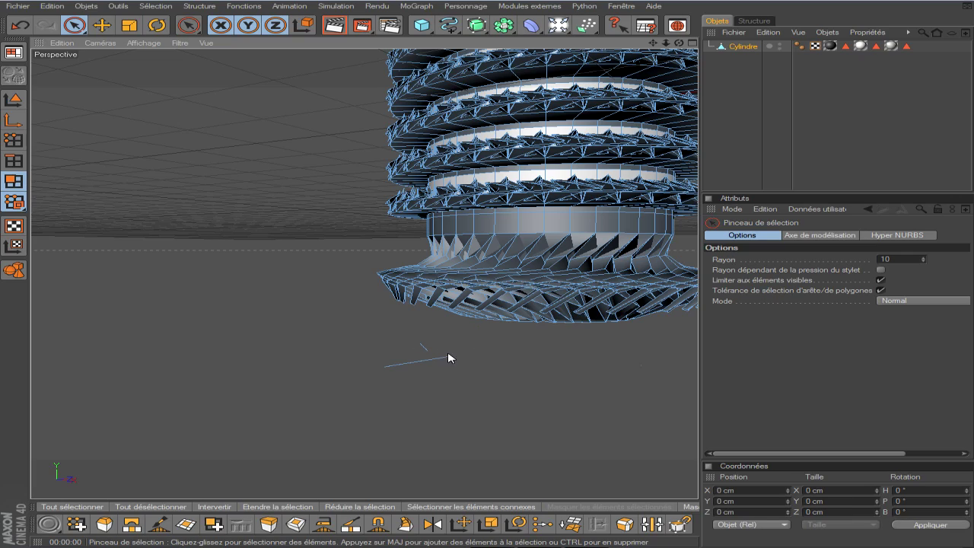
click(424, 360)
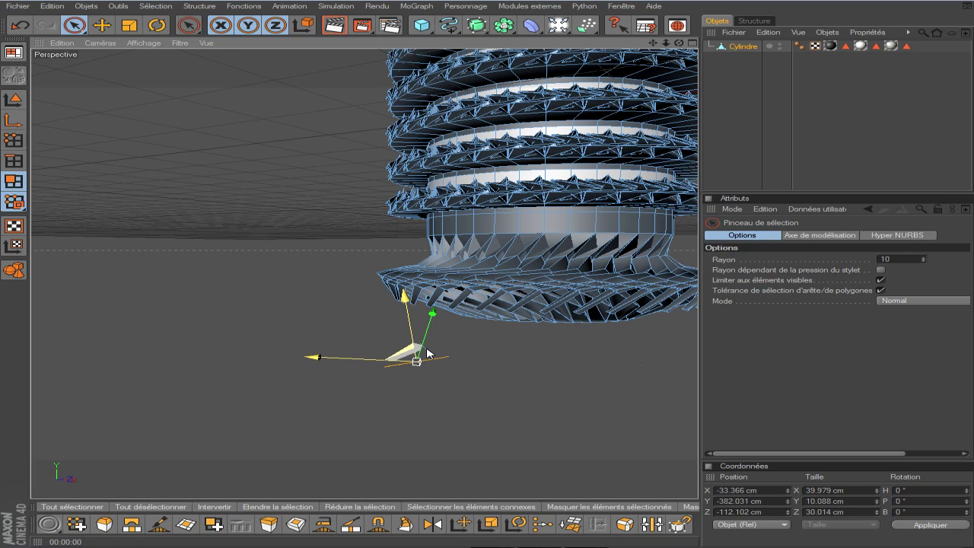
key(Delete)
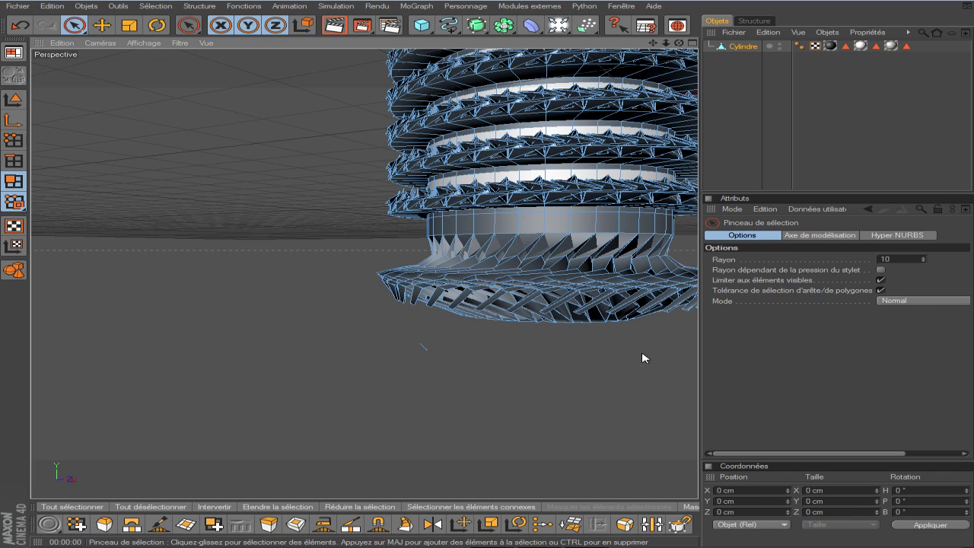
Remove the last stray polygon sliver floating beside the base's serrated rim.
drag(666, 43, 639, 220)
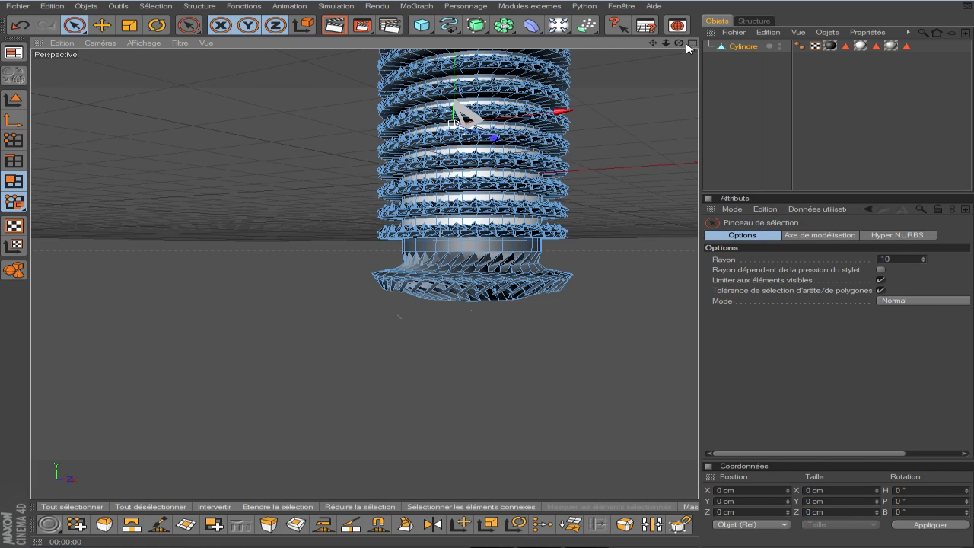
drag(678, 44, 574, 6)
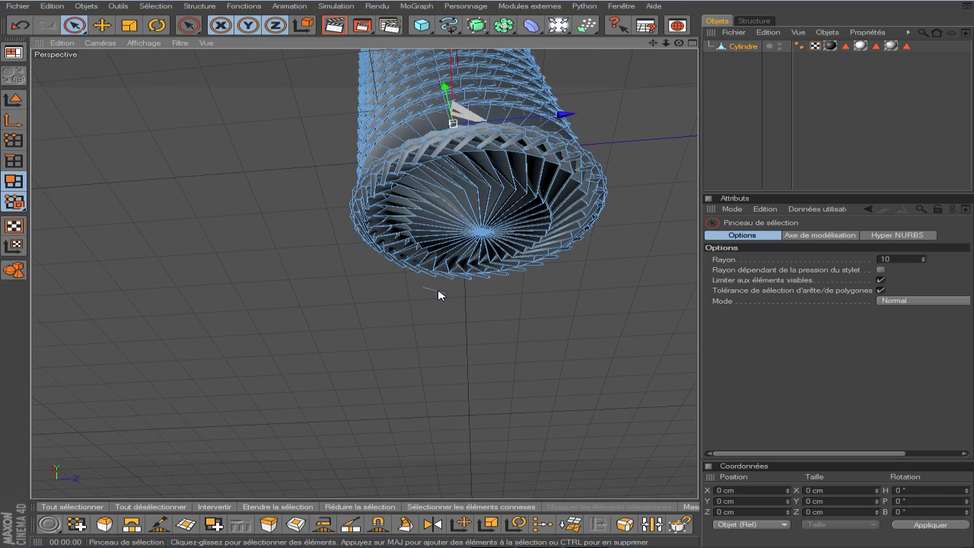
scroll(431, 296, up, 6)
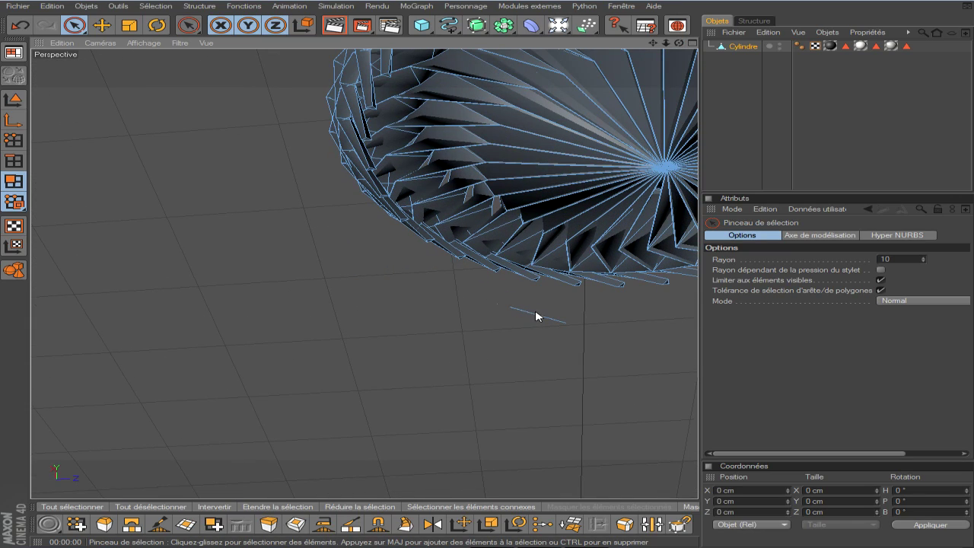
click(537, 318)
click(536, 319)
Turn the whole cylinder upside down in model mode by rotating its pitch by about 180°.
scroll(536, 320, down, 8)
mouse_move(652, 43)
mouse_down()
mouse_move(655, 53)
mouse_move(677, 38)
mouse_move(679, 12)
mouse_up()
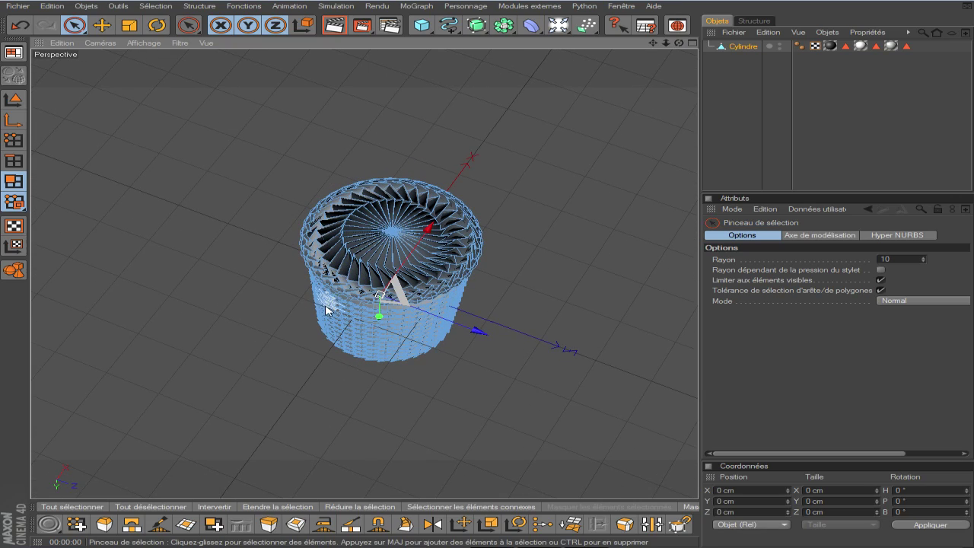
drag(678, 43, 678, 63)
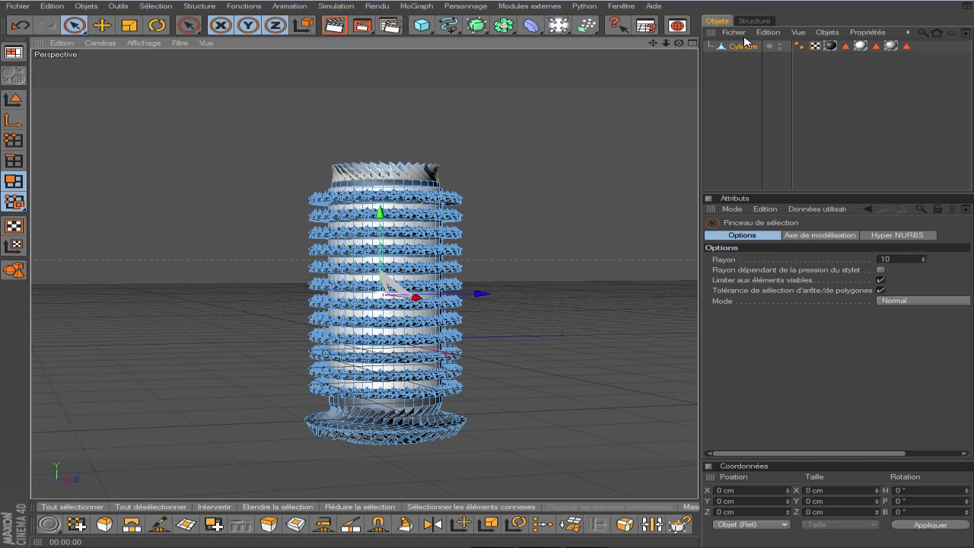
click(13, 99)
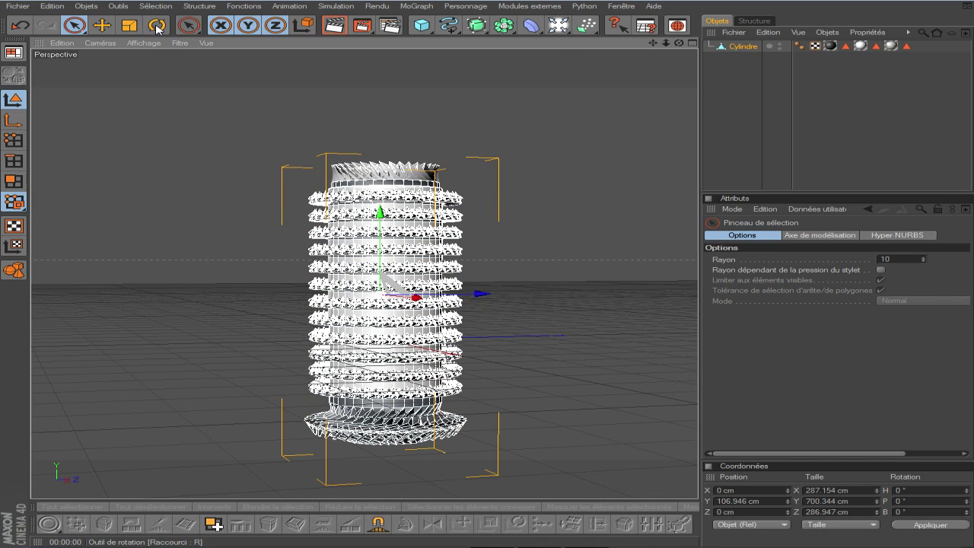
click(156, 25)
drag(318, 275, 587, 522)
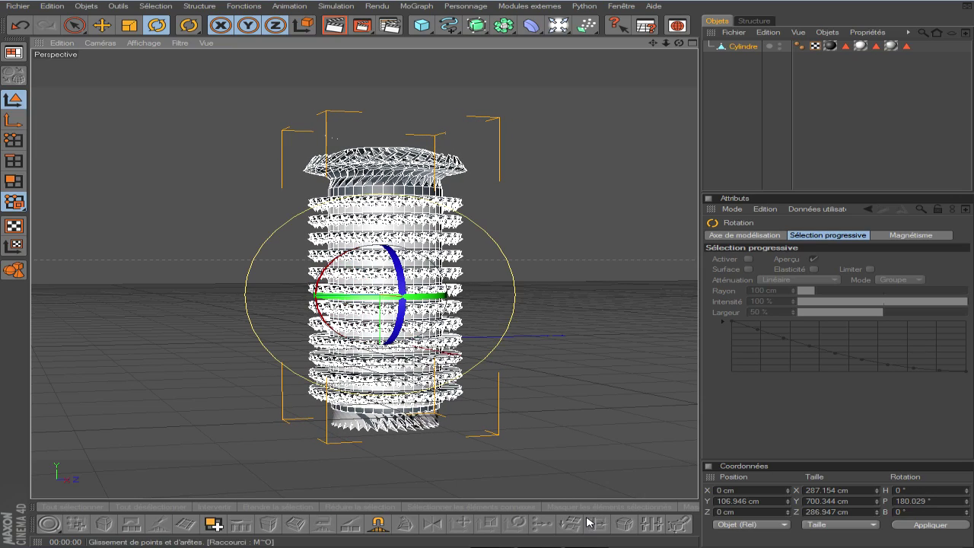
Select the Cylindre object, search the computer for "light" and open the Light Room Tylhoz scene.
click(743, 47)
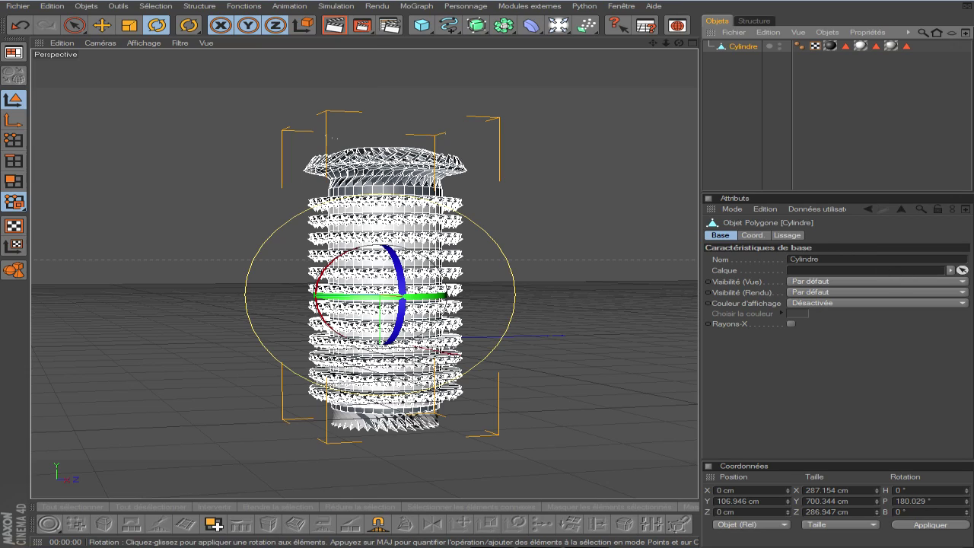
key(super)
text(light)
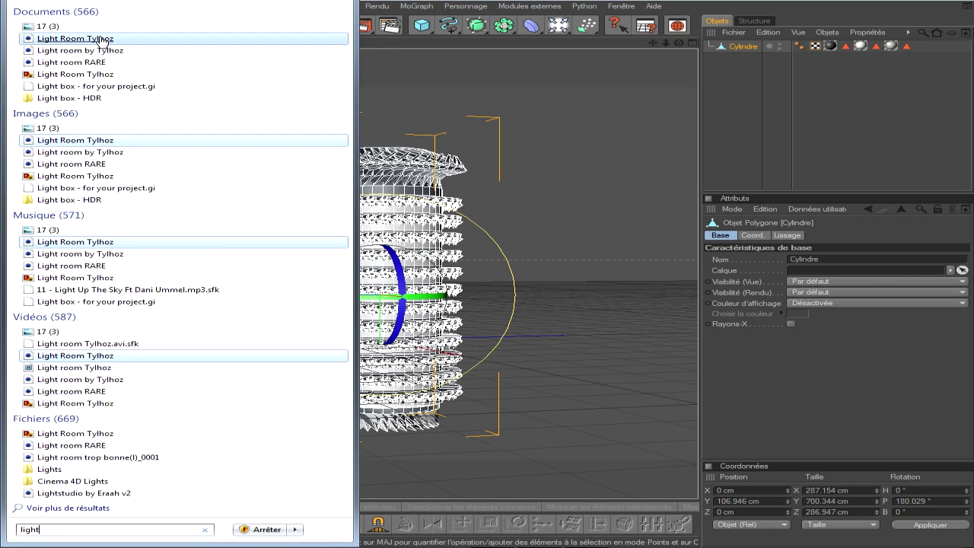
click(99, 36)
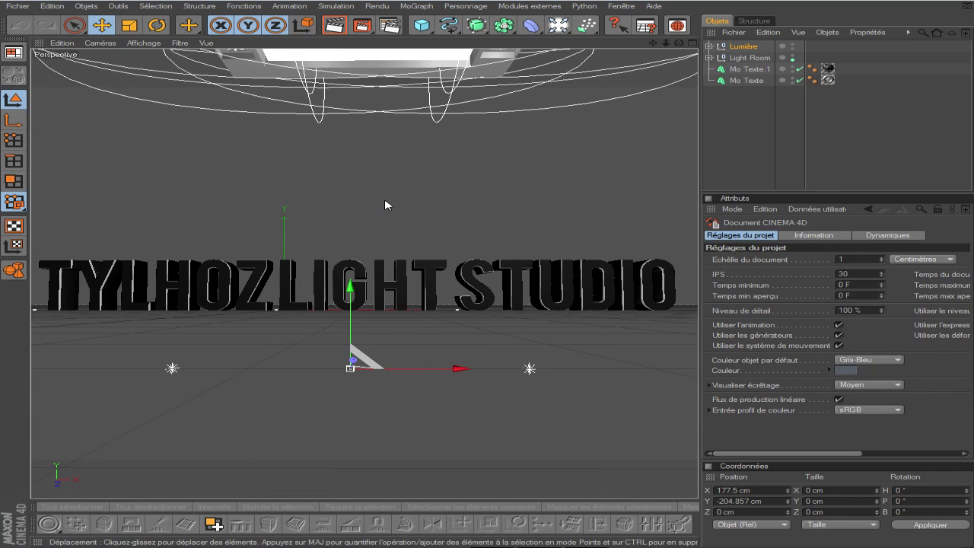
Cut the Cylindre object from the Sans titre 1 scene and return to Light Room Tylhoz.c4d.
click(767, 32)
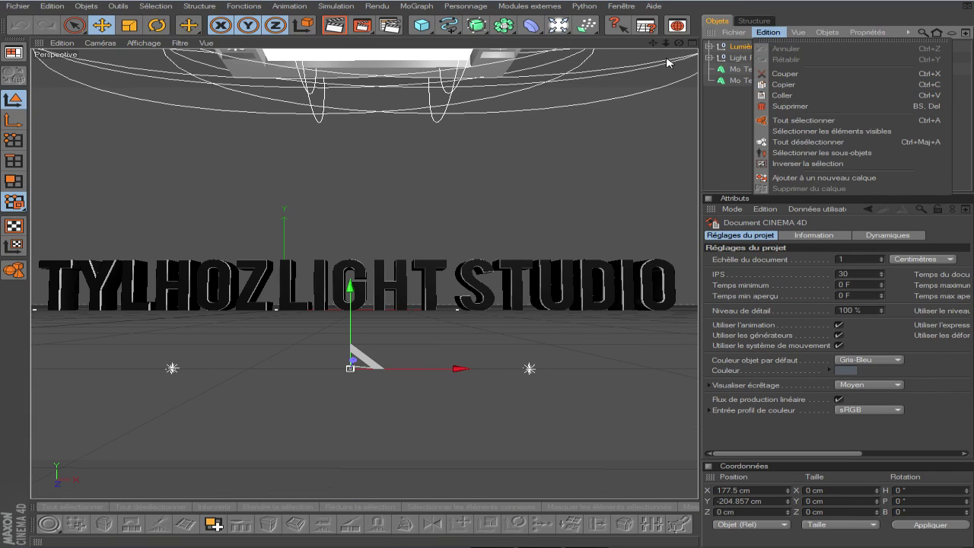
click(624, 6)
click(643, 305)
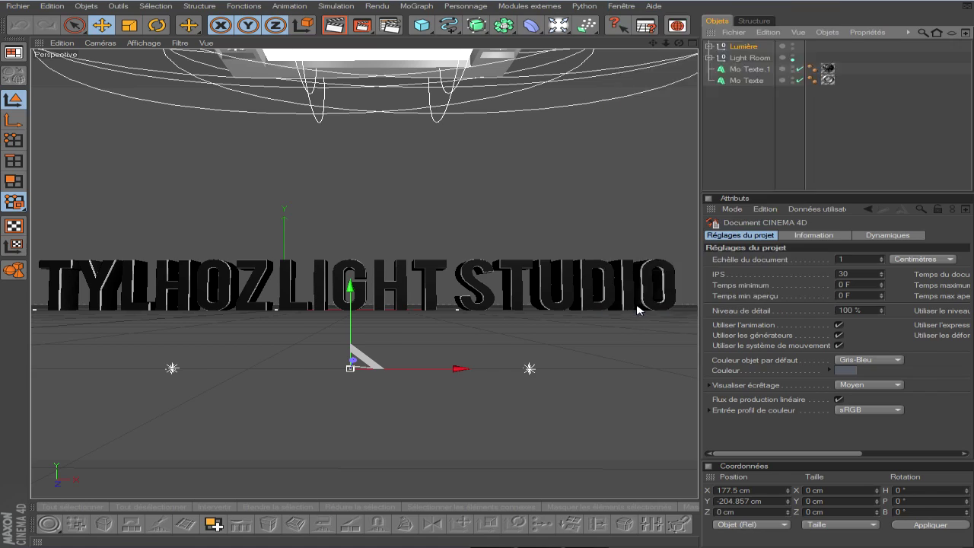
click(768, 32)
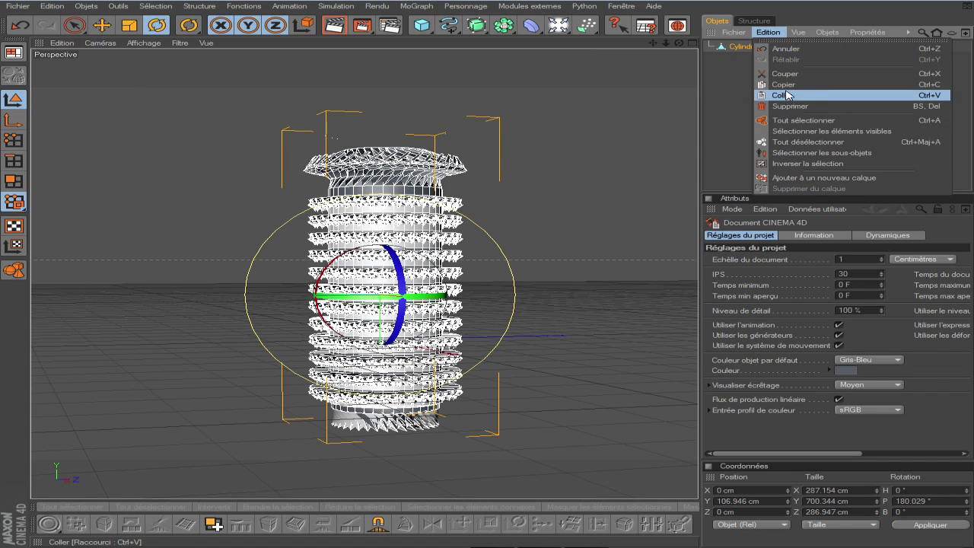
click(785, 74)
click(621, 7)
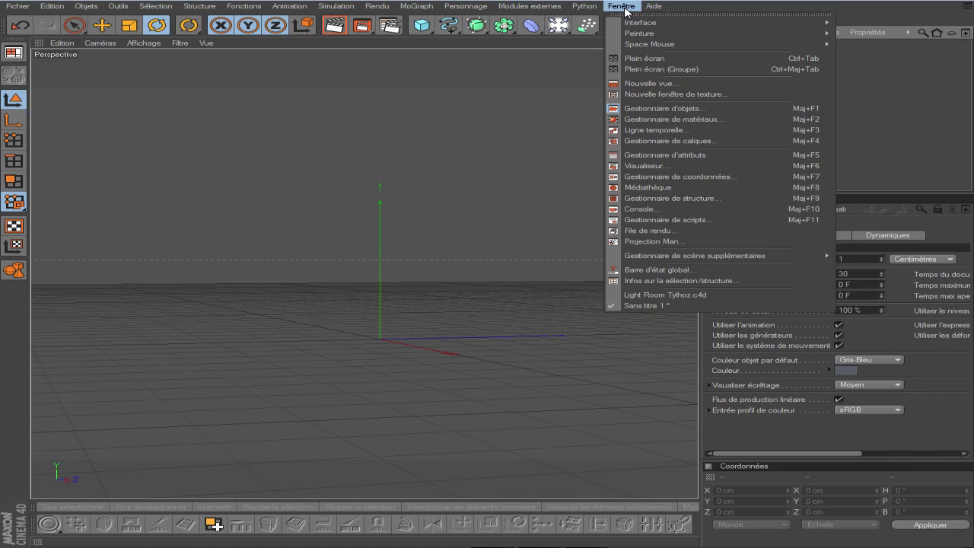
click(664, 295)
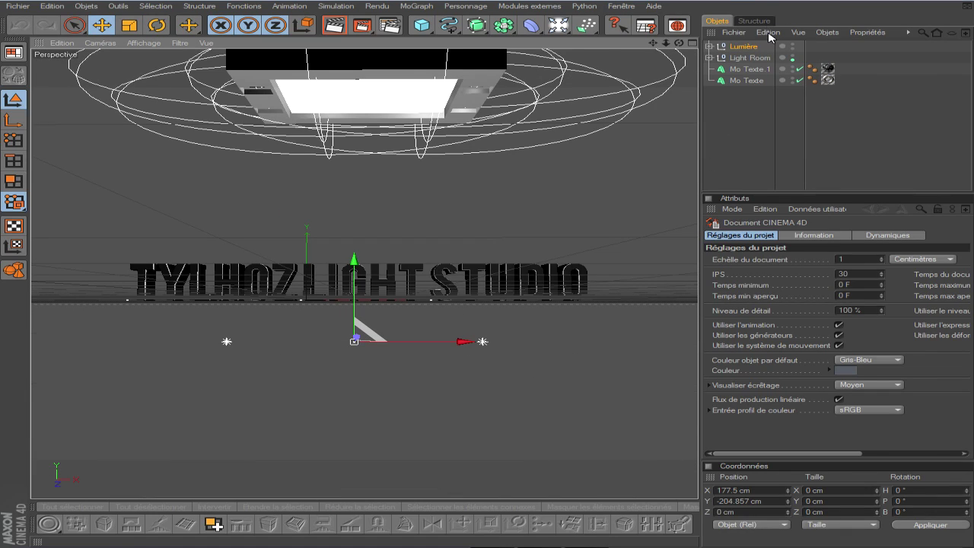
Try to paste the cylinder into the light room scene, then return to the Sans titre 1 scene.
click(768, 33)
click(798, 85)
click(772, 34)
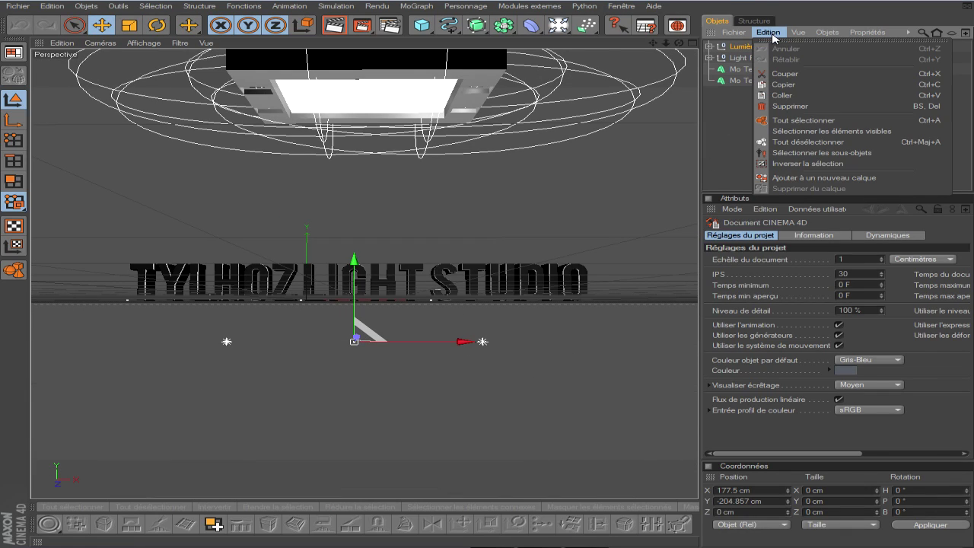
click(633, 6)
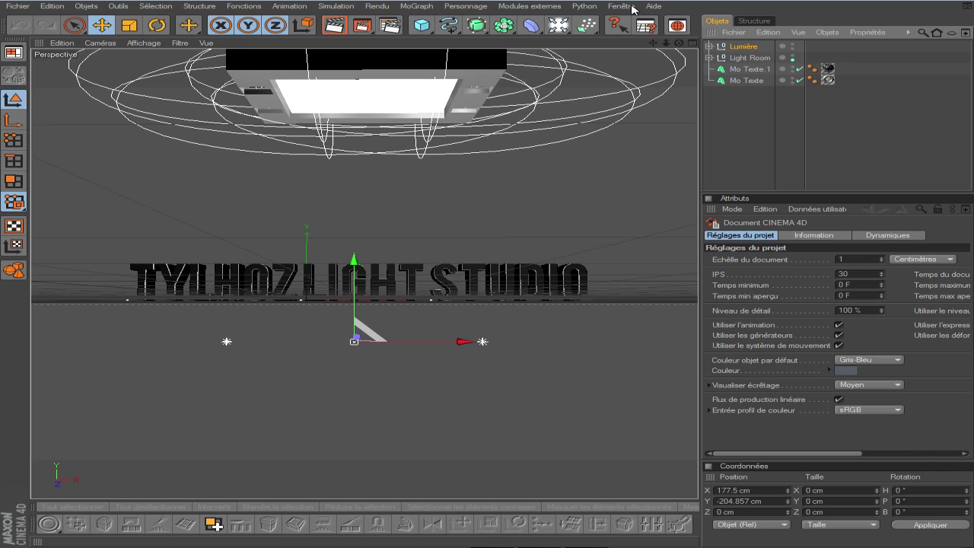
click(767, 33)
click(791, 97)
click(768, 33)
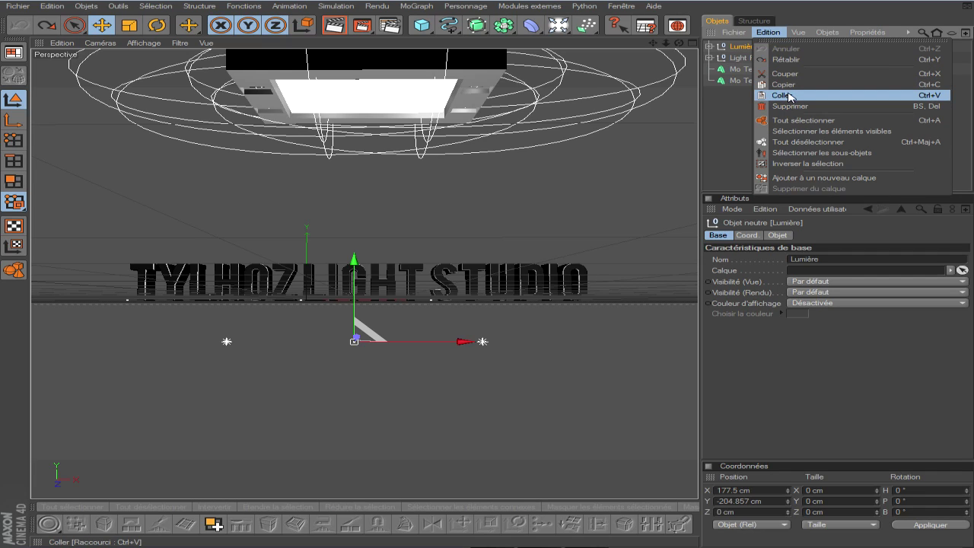
click(791, 96)
click(622, 7)
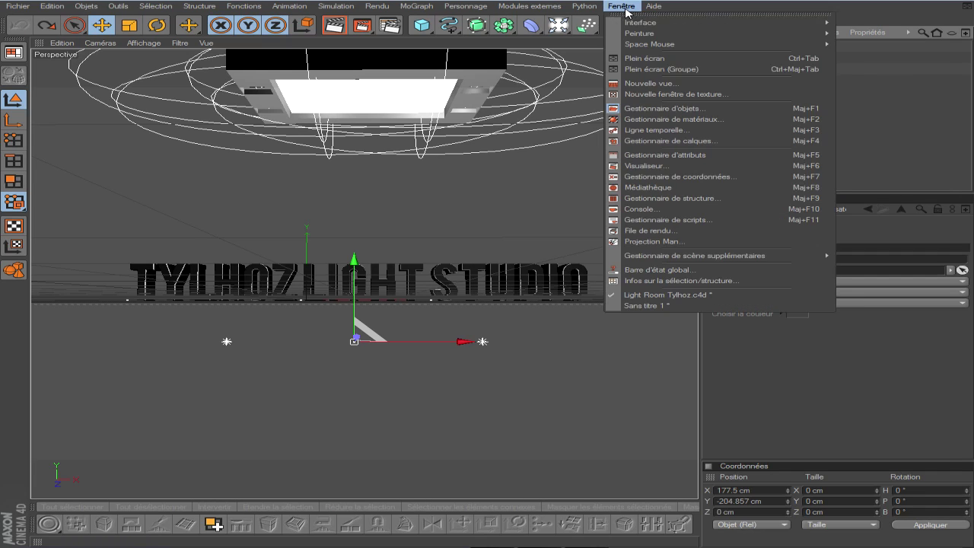
click(646, 305)
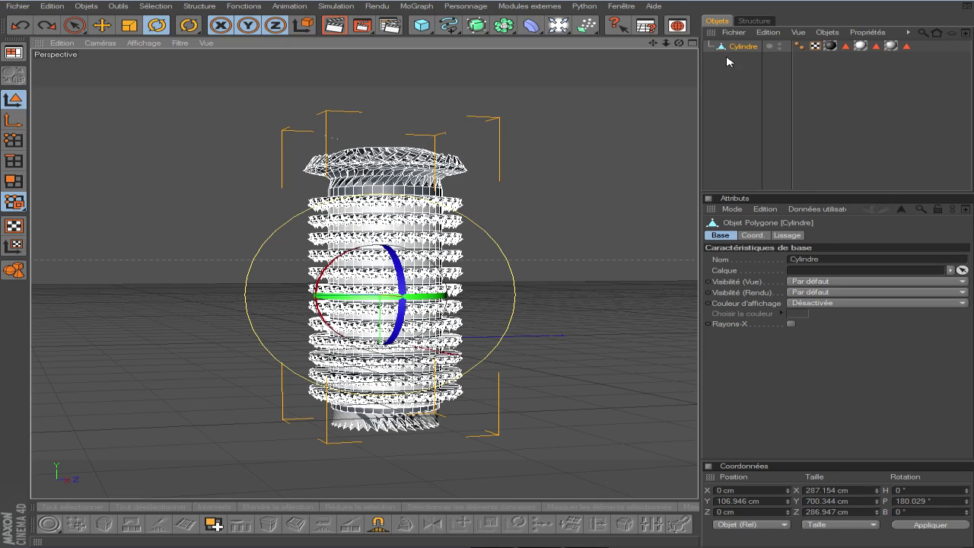
Cut the Cylindre object from the Sans titre 1 scene and paste it into Light Room Tylhoz.c4d.
click(768, 33)
click(779, 73)
click(623, 7)
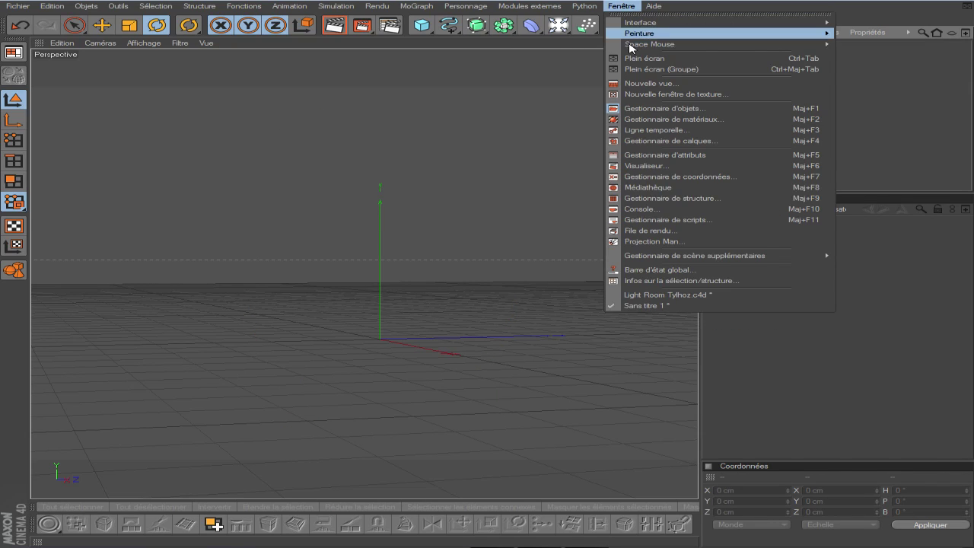
click(647, 295)
click(768, 33)
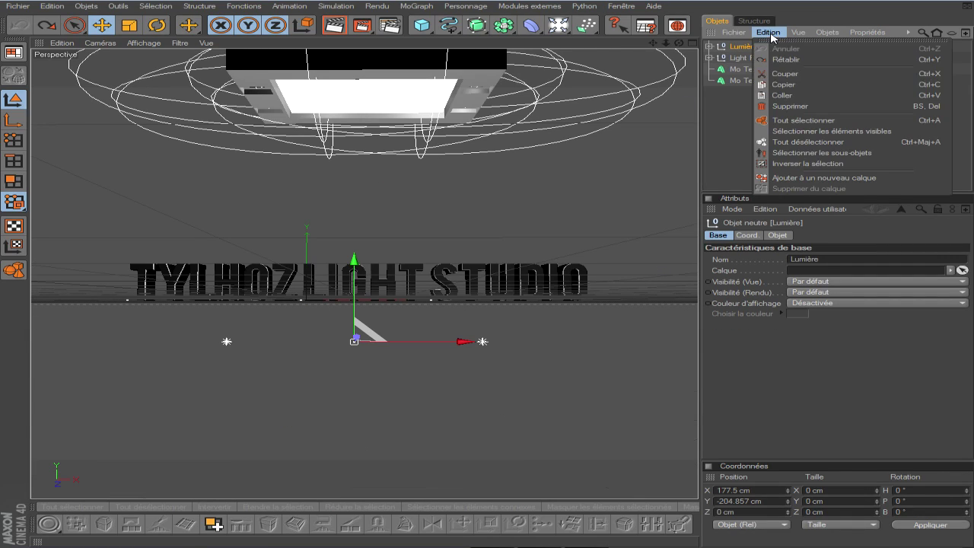
click(784, 95)
Move the pasted cylinder to about X 170.6 cm and Z 58.2 cm, in front of the studio lettering.
drag(293, 277, 378, 276)
drag(678, 43, 648, 61)
drag(318, 292, 302, 289)
drag(678, 43, 694, 46)
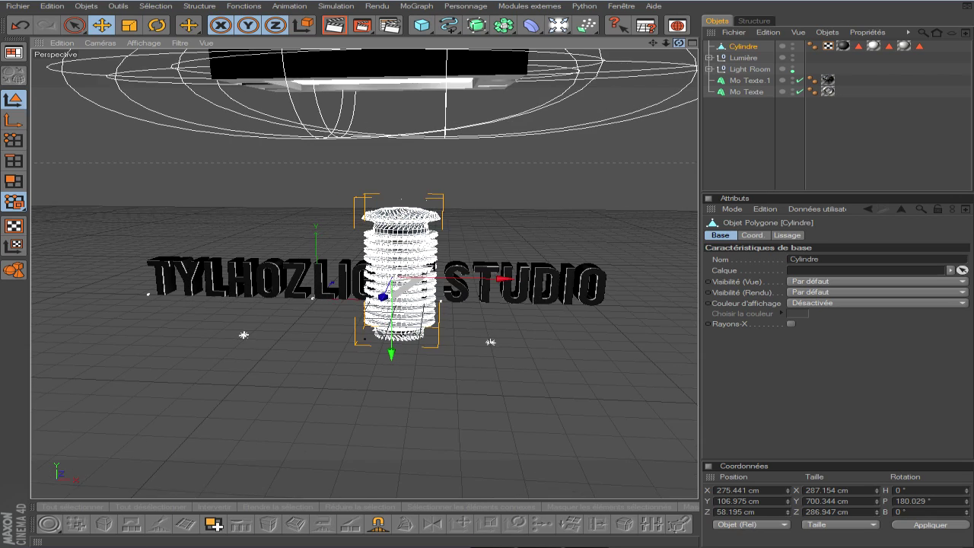
drag(510, 279, 472, 278)
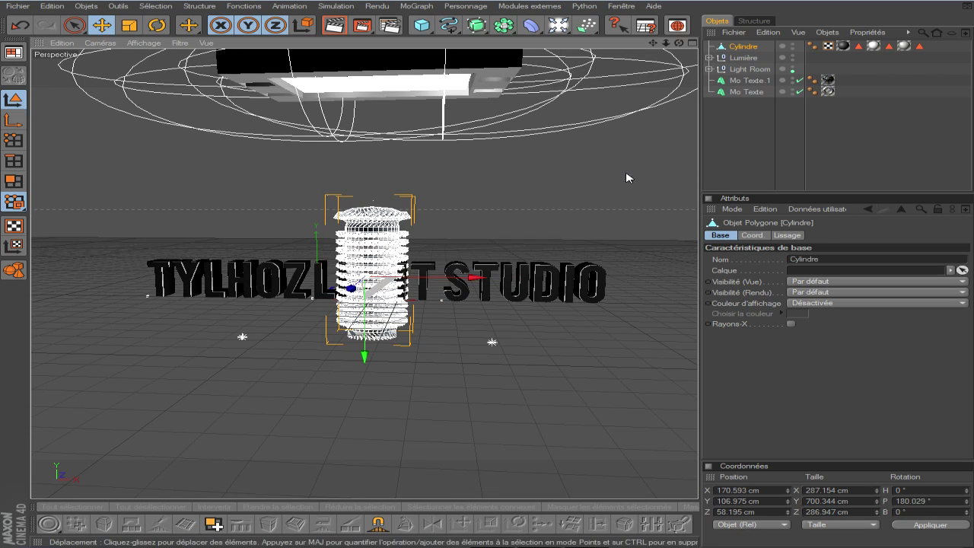
Delete the two Mo Texte objects that form the studio lettering.
drag(850, 109, 744, 82)
key(Delete)
scroll(361, 309, up, 5)
Switch to the layout with the timeline and material manager and render the cylinder in the perspective view.
click(13, 53)
click(103, 97)
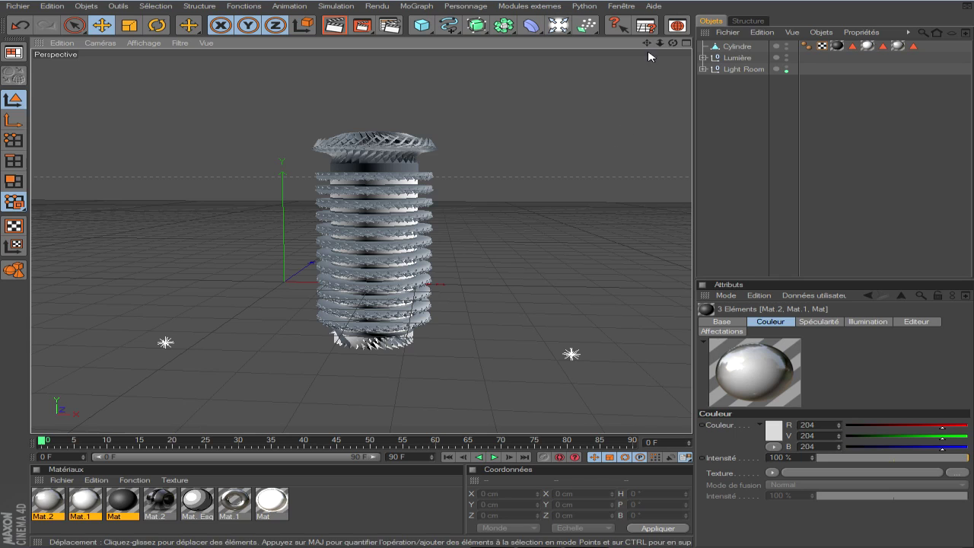
mouse_move(673, 44)
mouse_down()
mouse_move(675, 72)
mouse_move(674, 46)
mouse_up()
click(335, 25)
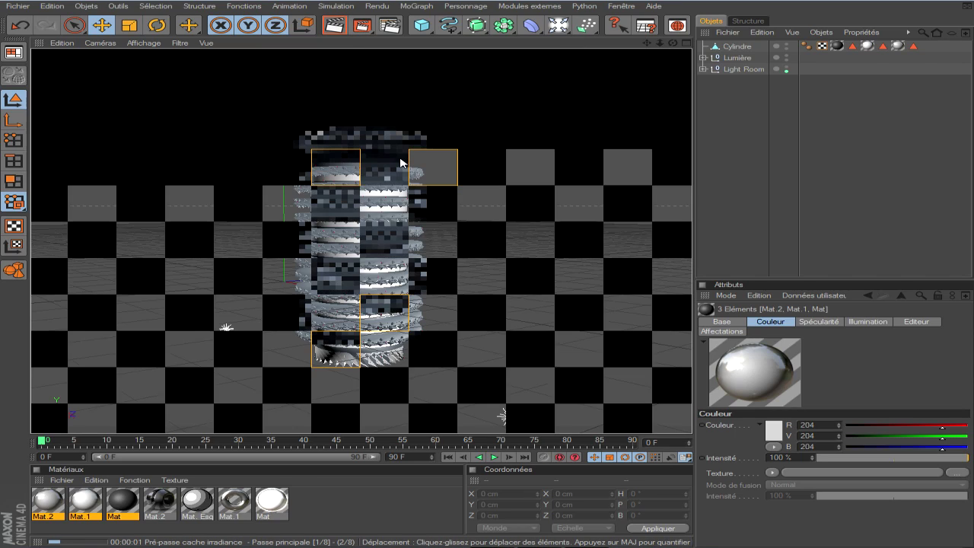